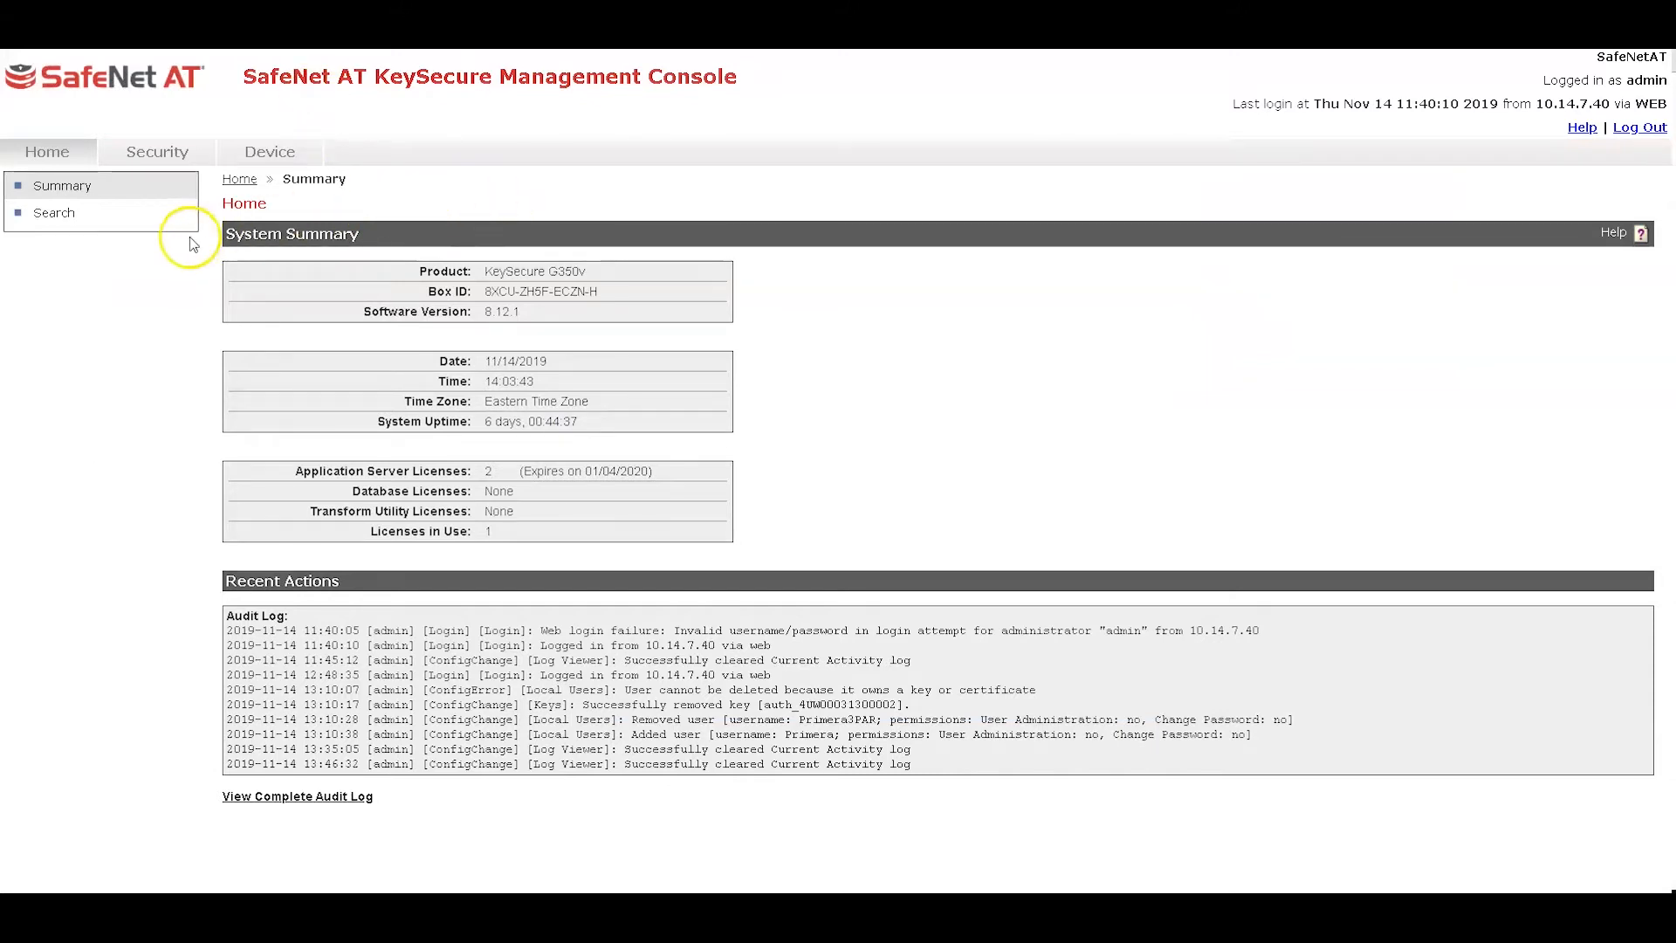
Review the local CAs, the Default trusted CA list profile and the SSL certificates list
left_click(154, 161)
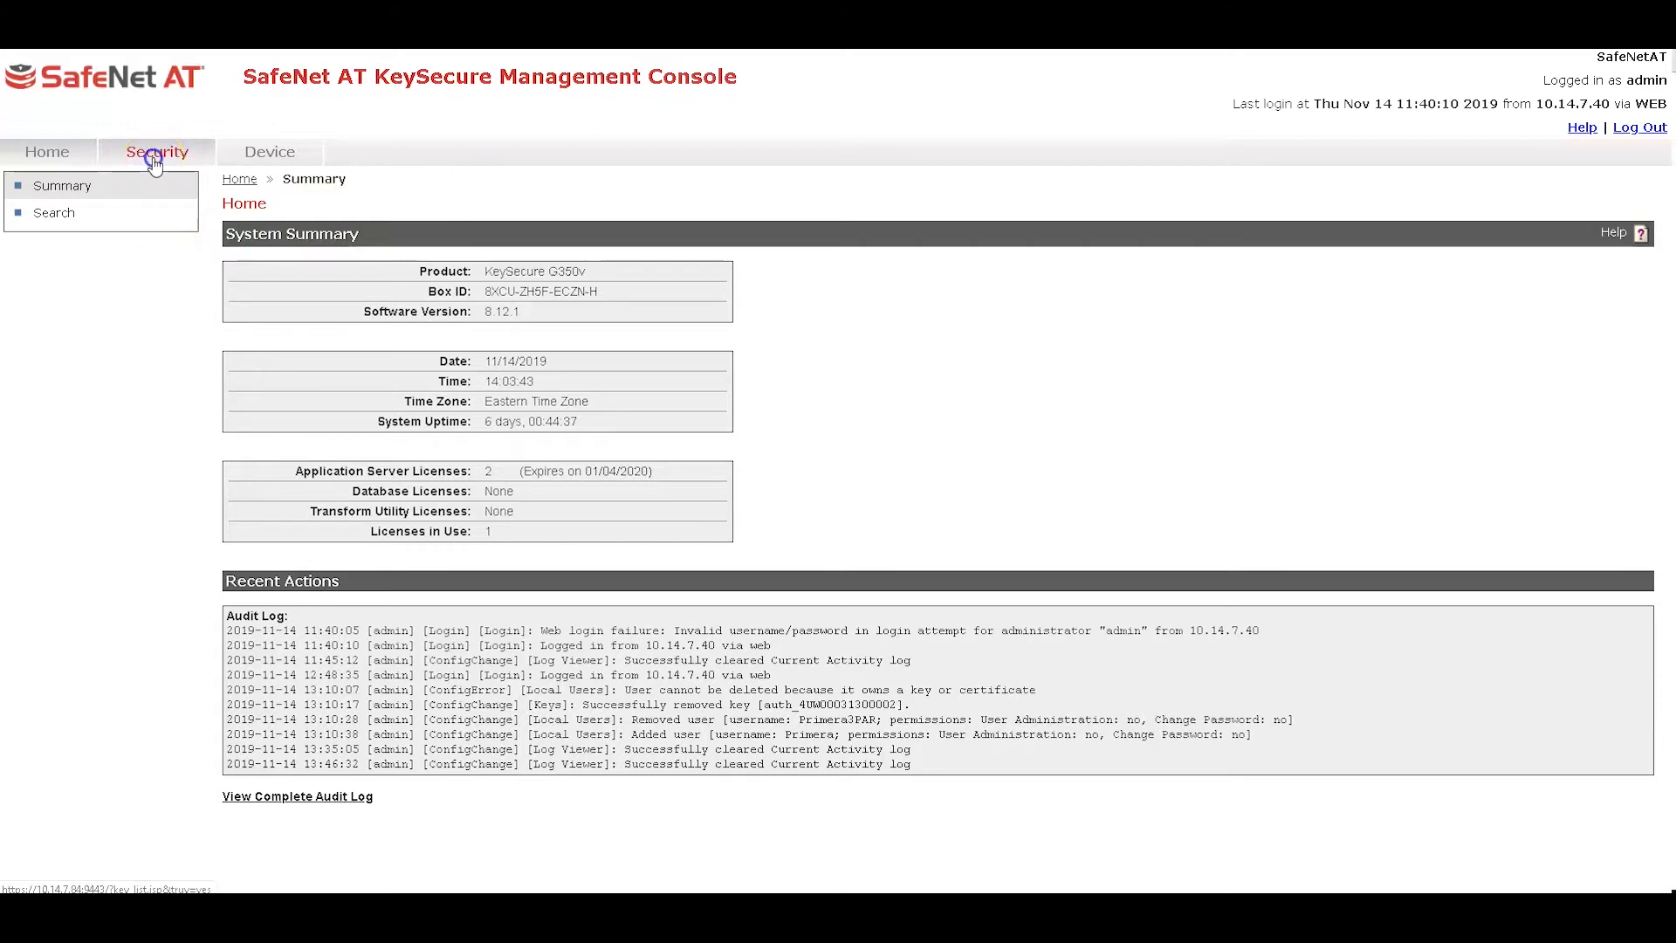
left_click(70, 642)
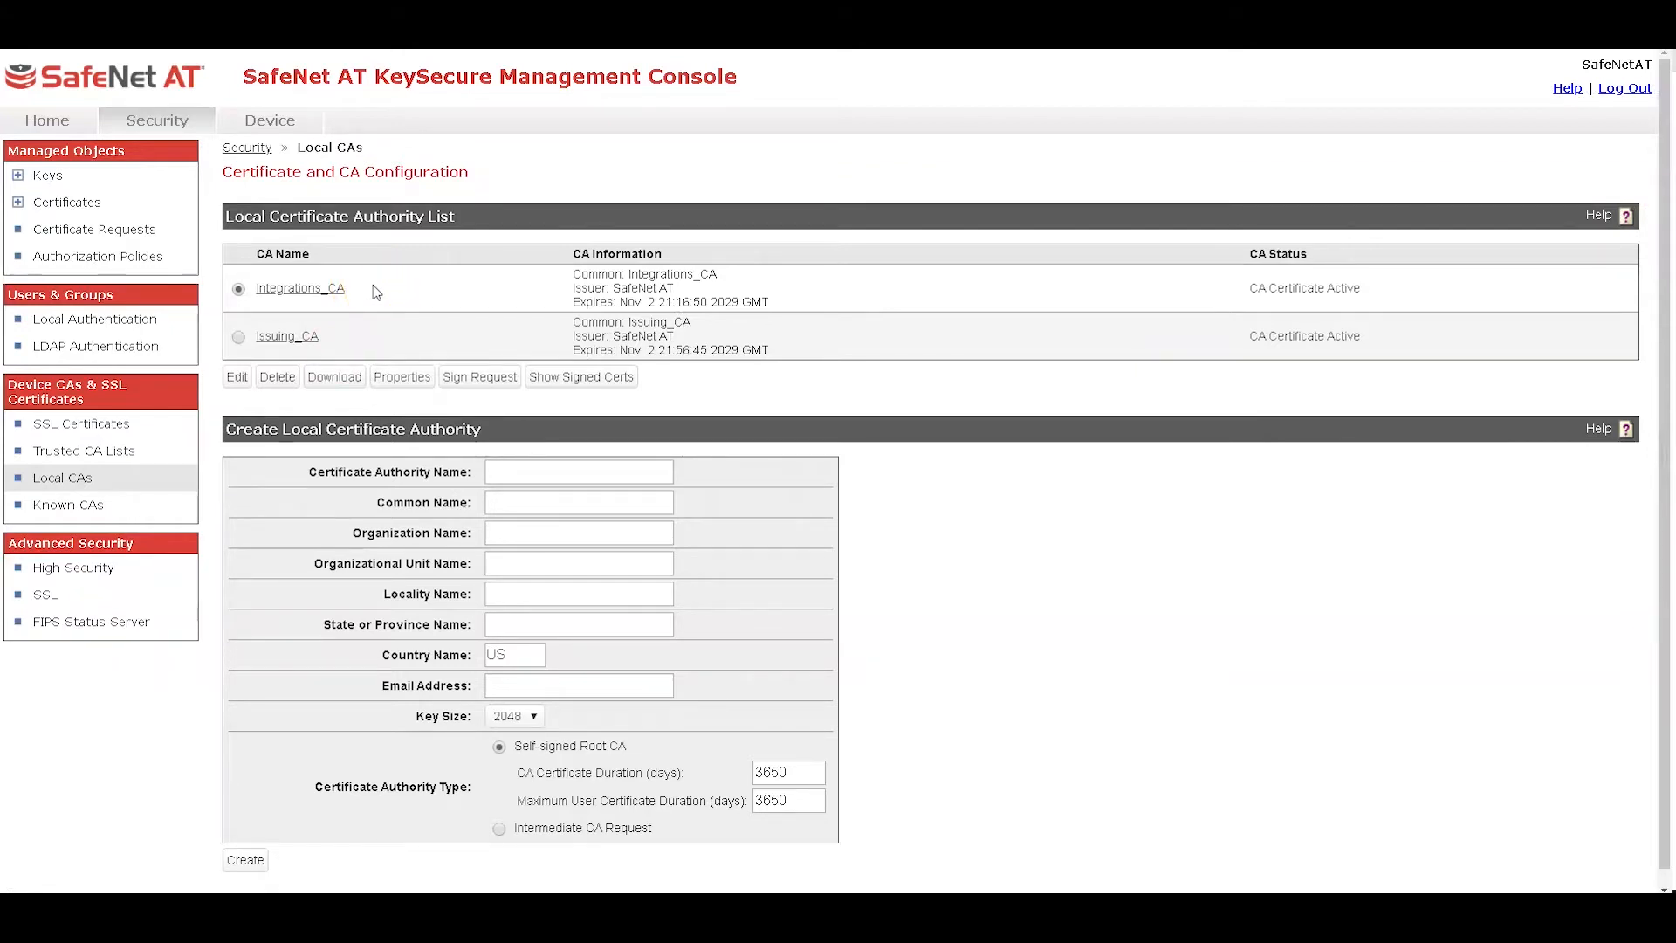
left_click(98, 450)
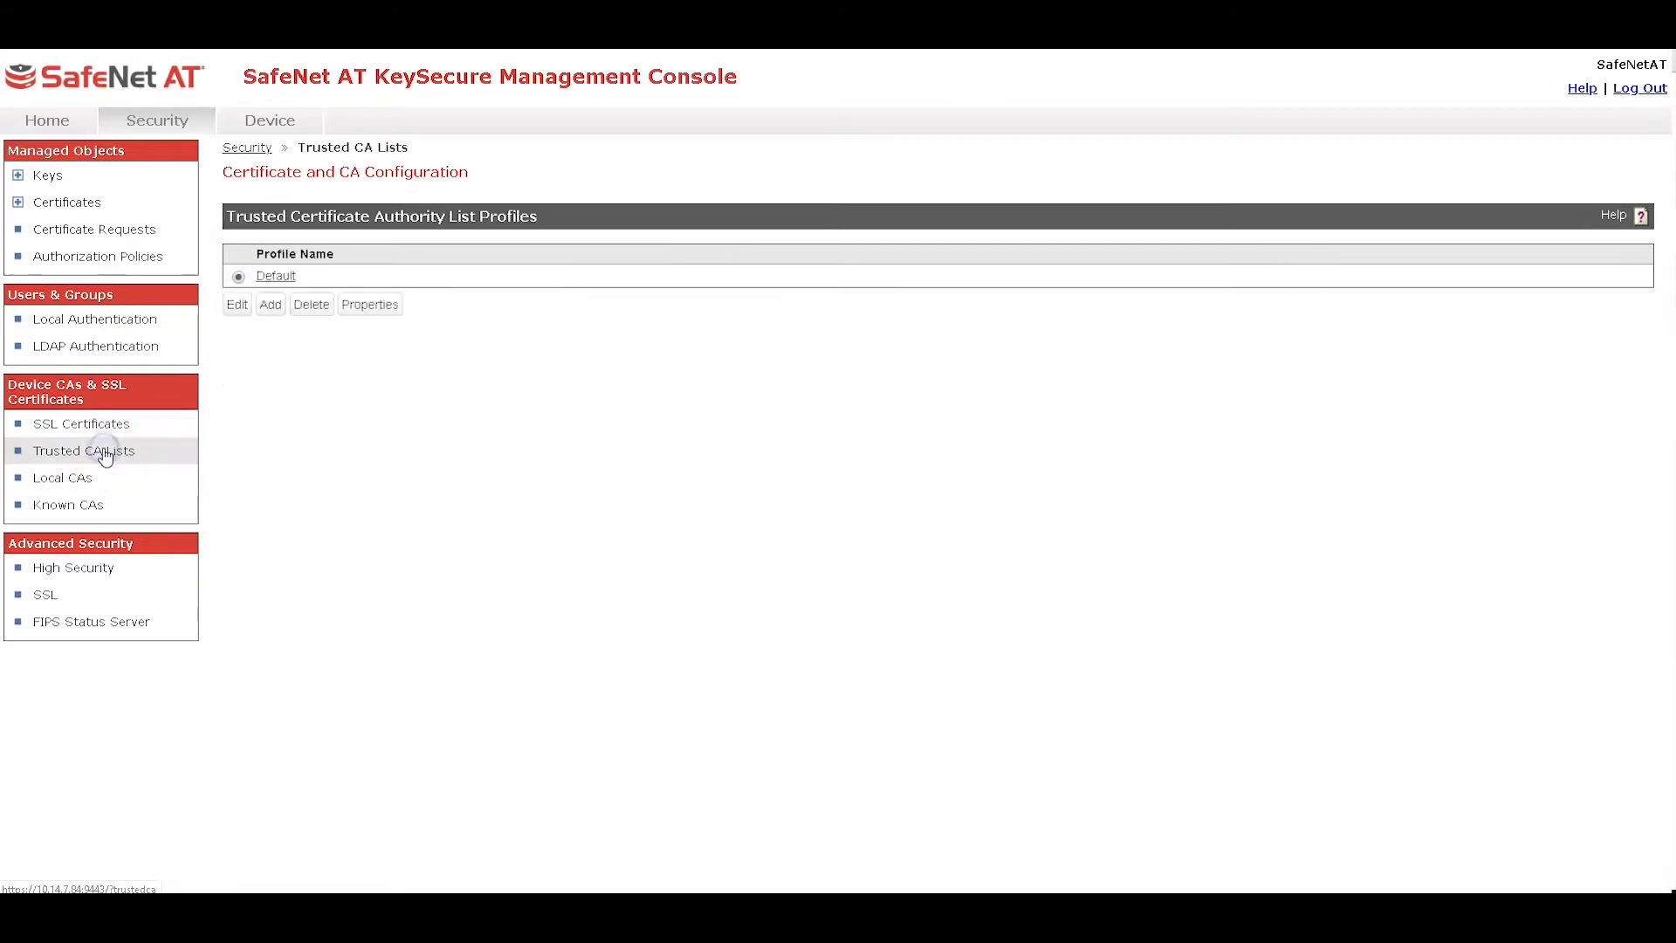
left_click(277, 278)
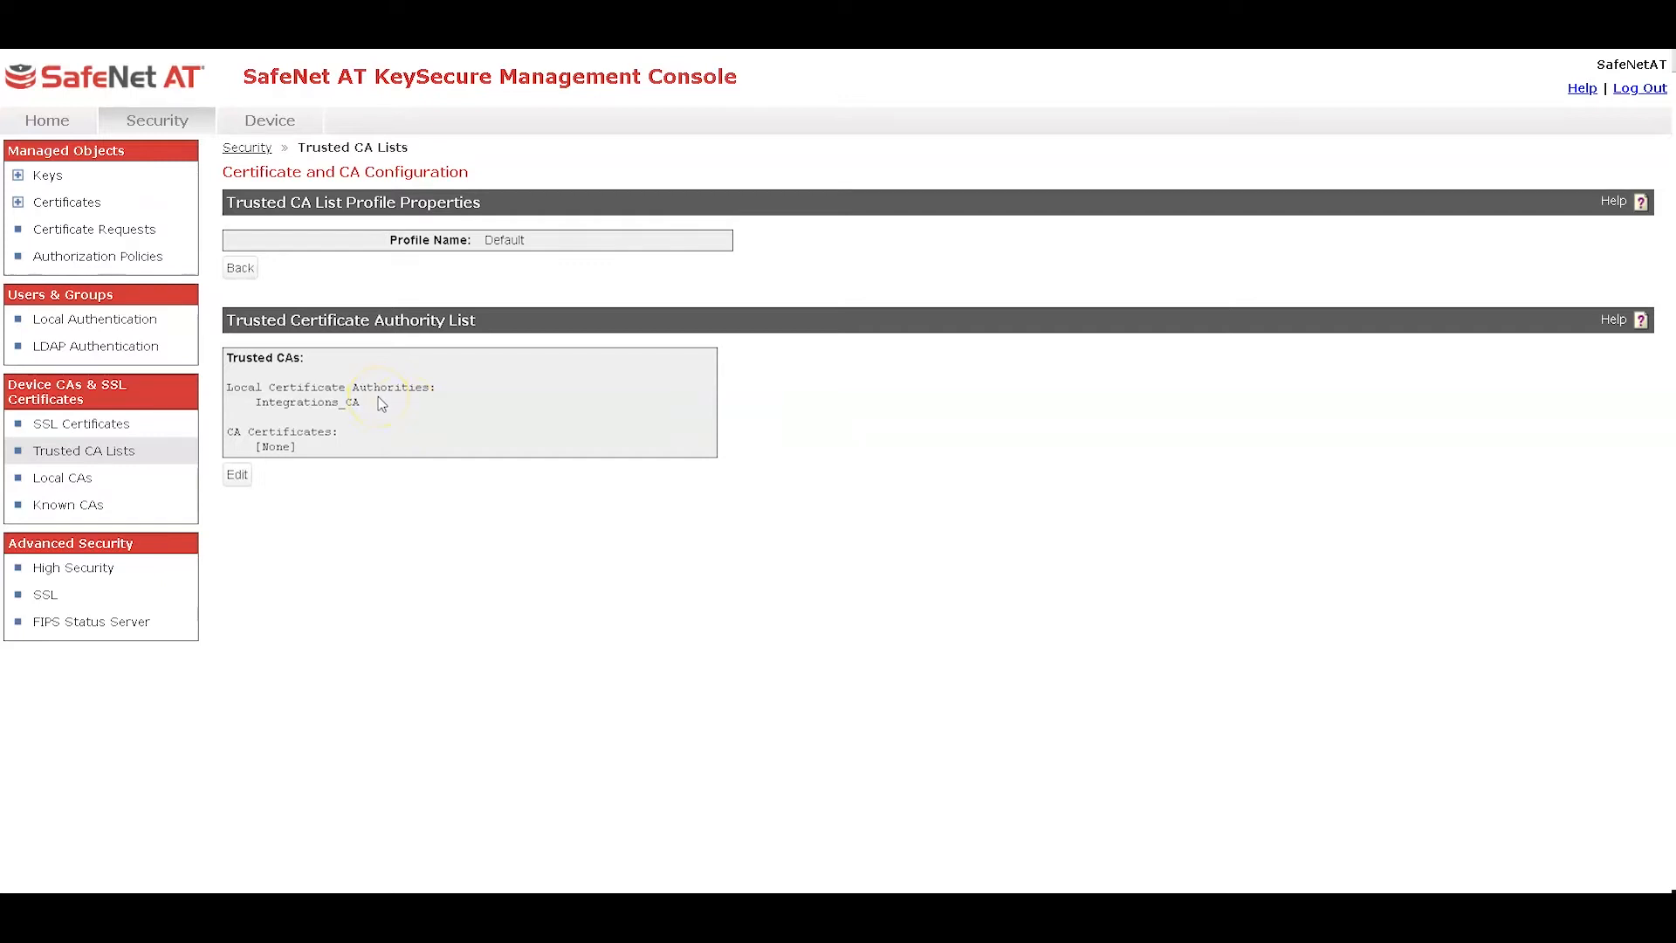
left_click(98, 424)
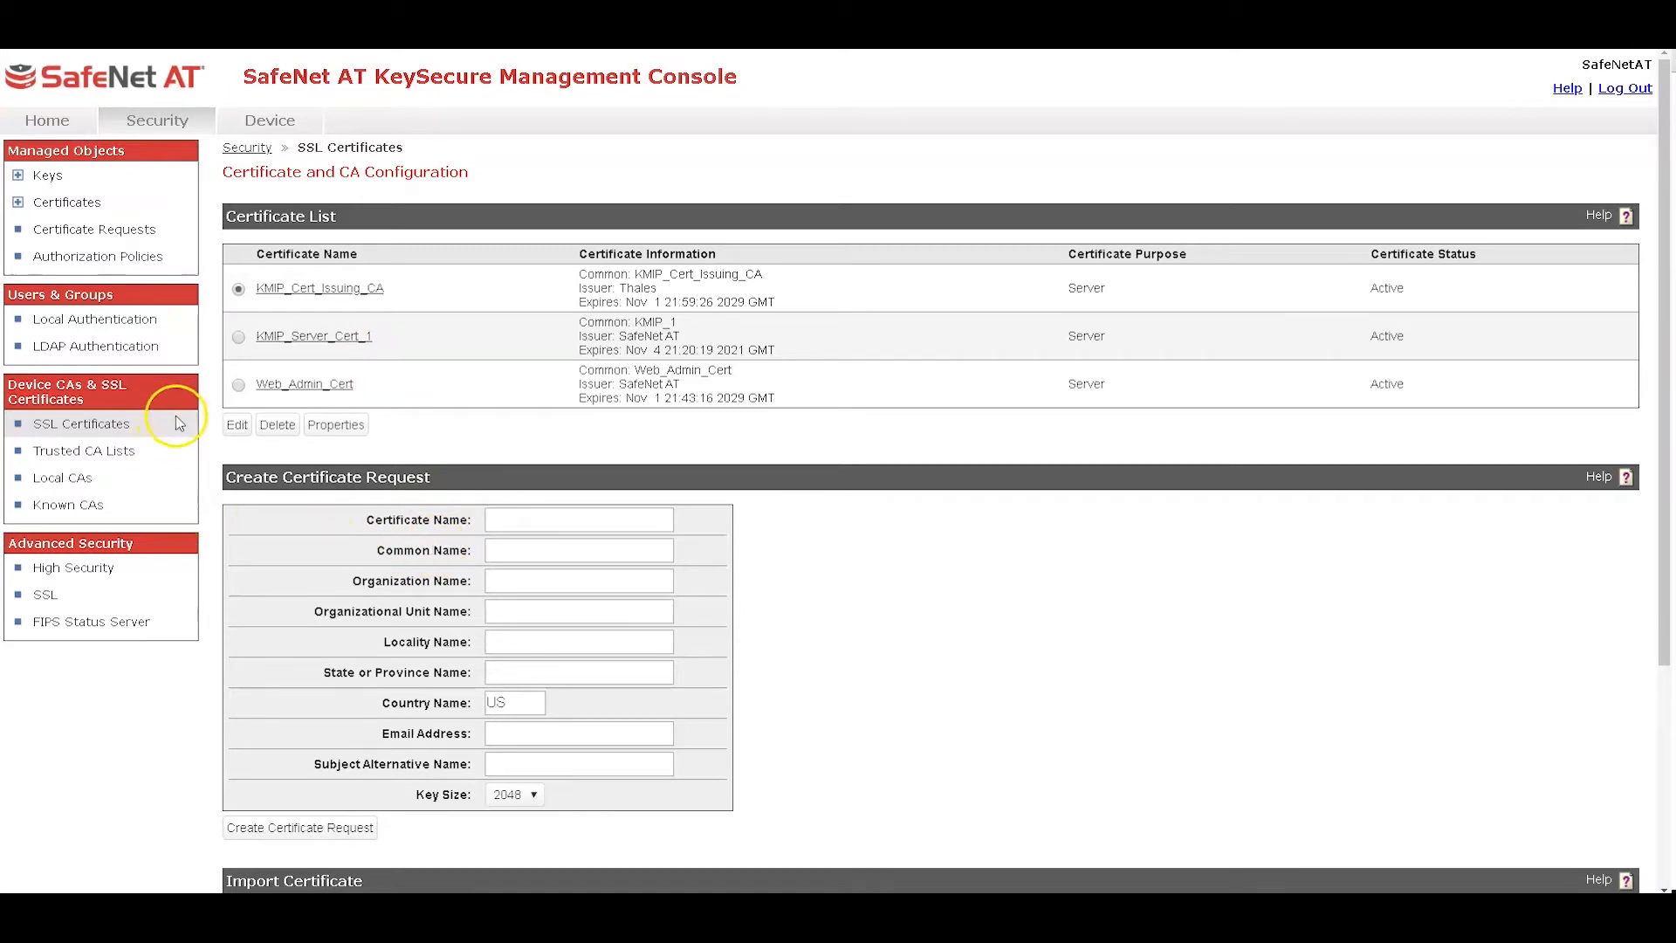
Open the KMIP key server properties and examine its authentication settings
left_click(280, 125)
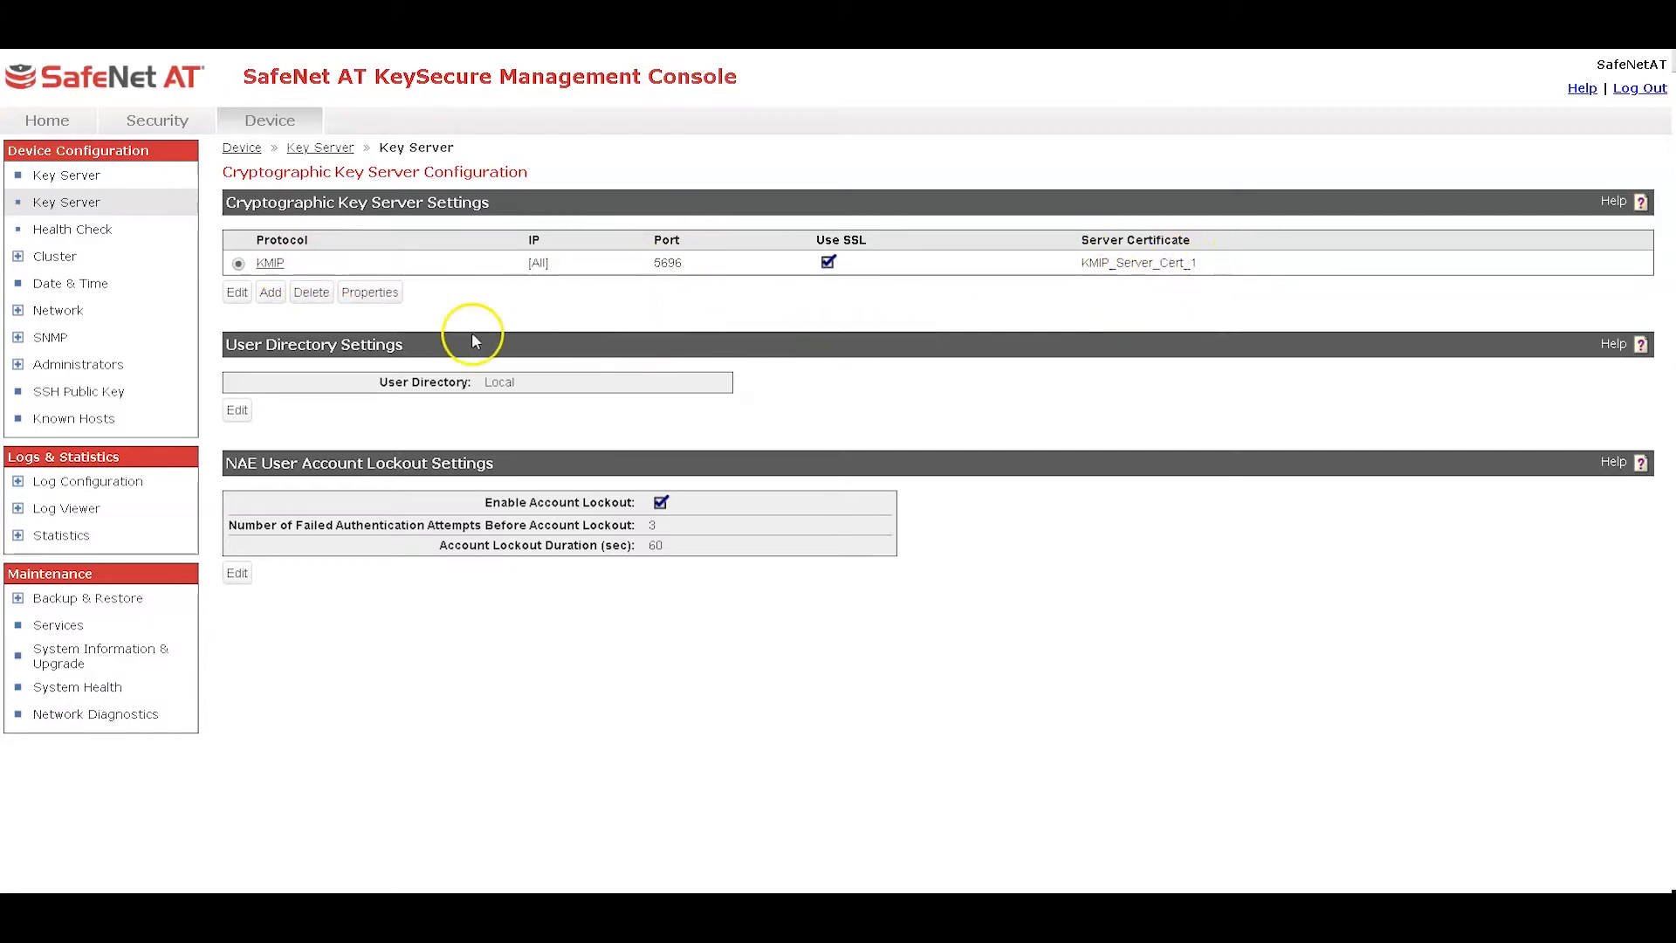
left_click(371, 293)
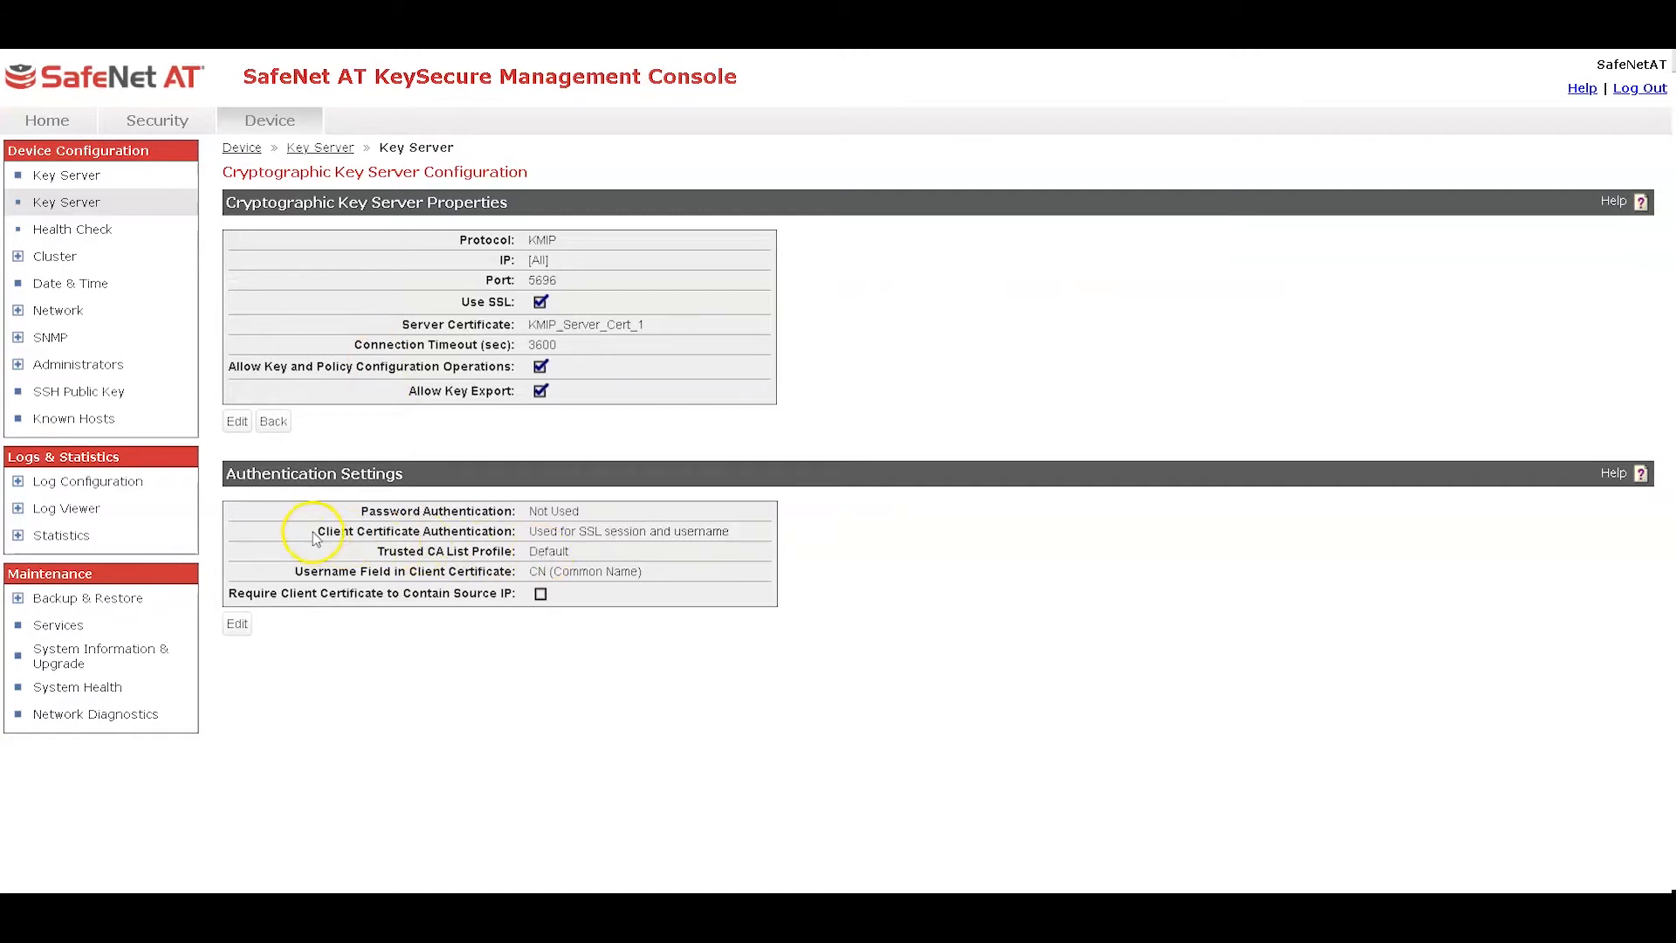
left_click_drag(319, 531, 519, 531)
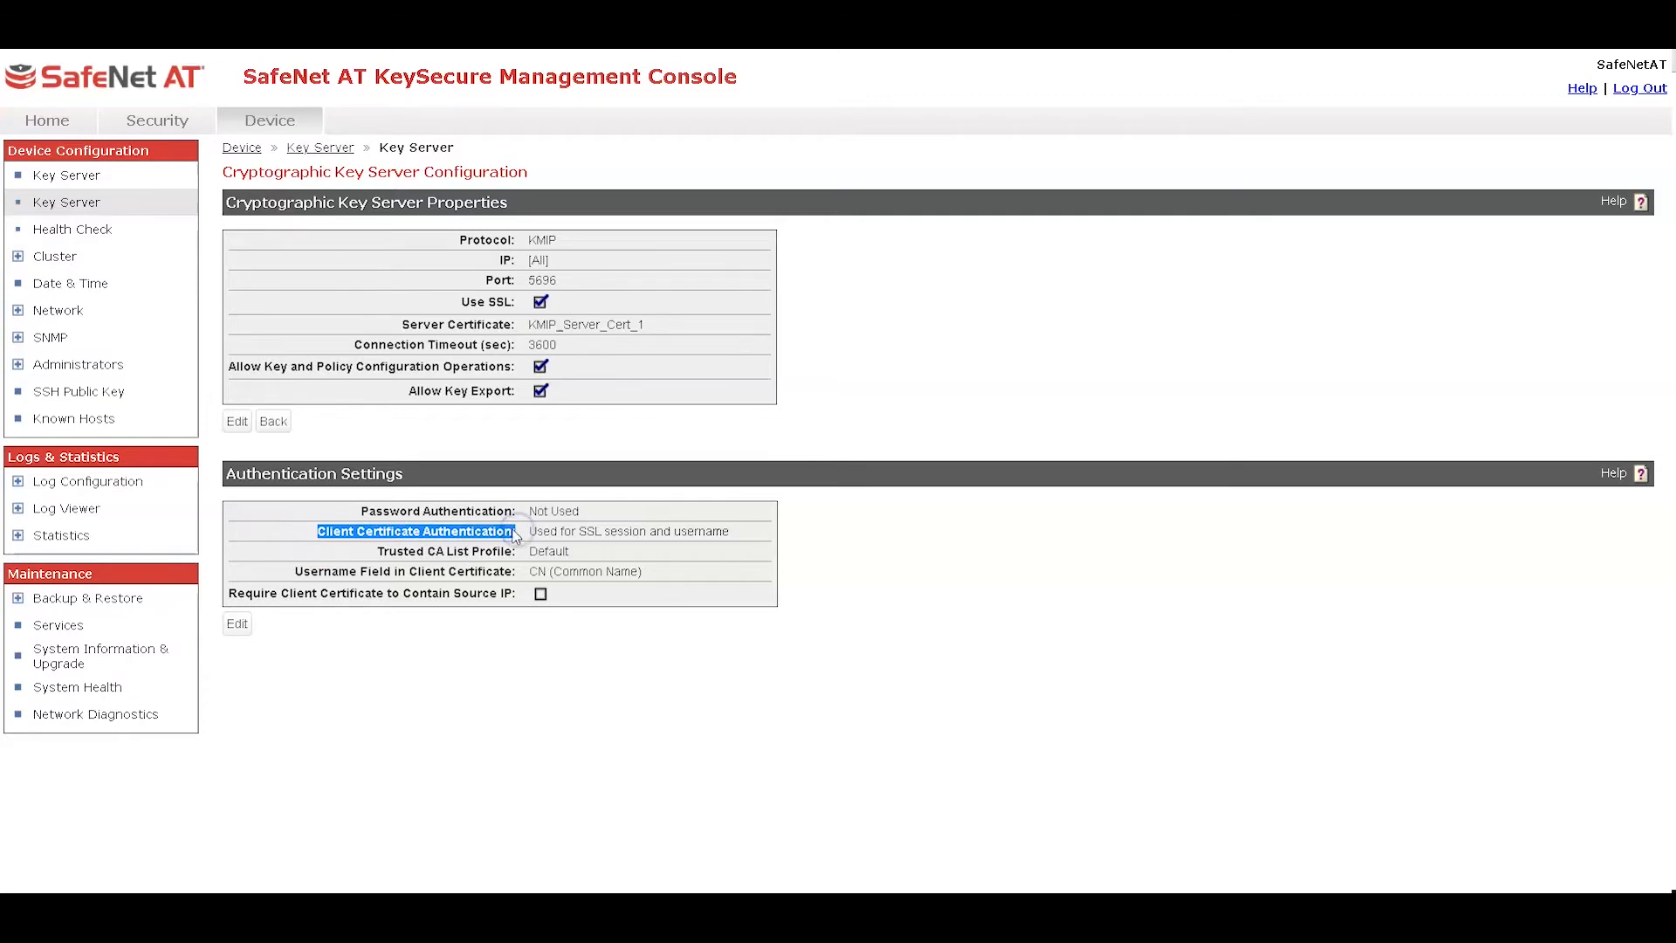
left_click_drag(727, 531, 522, 570)
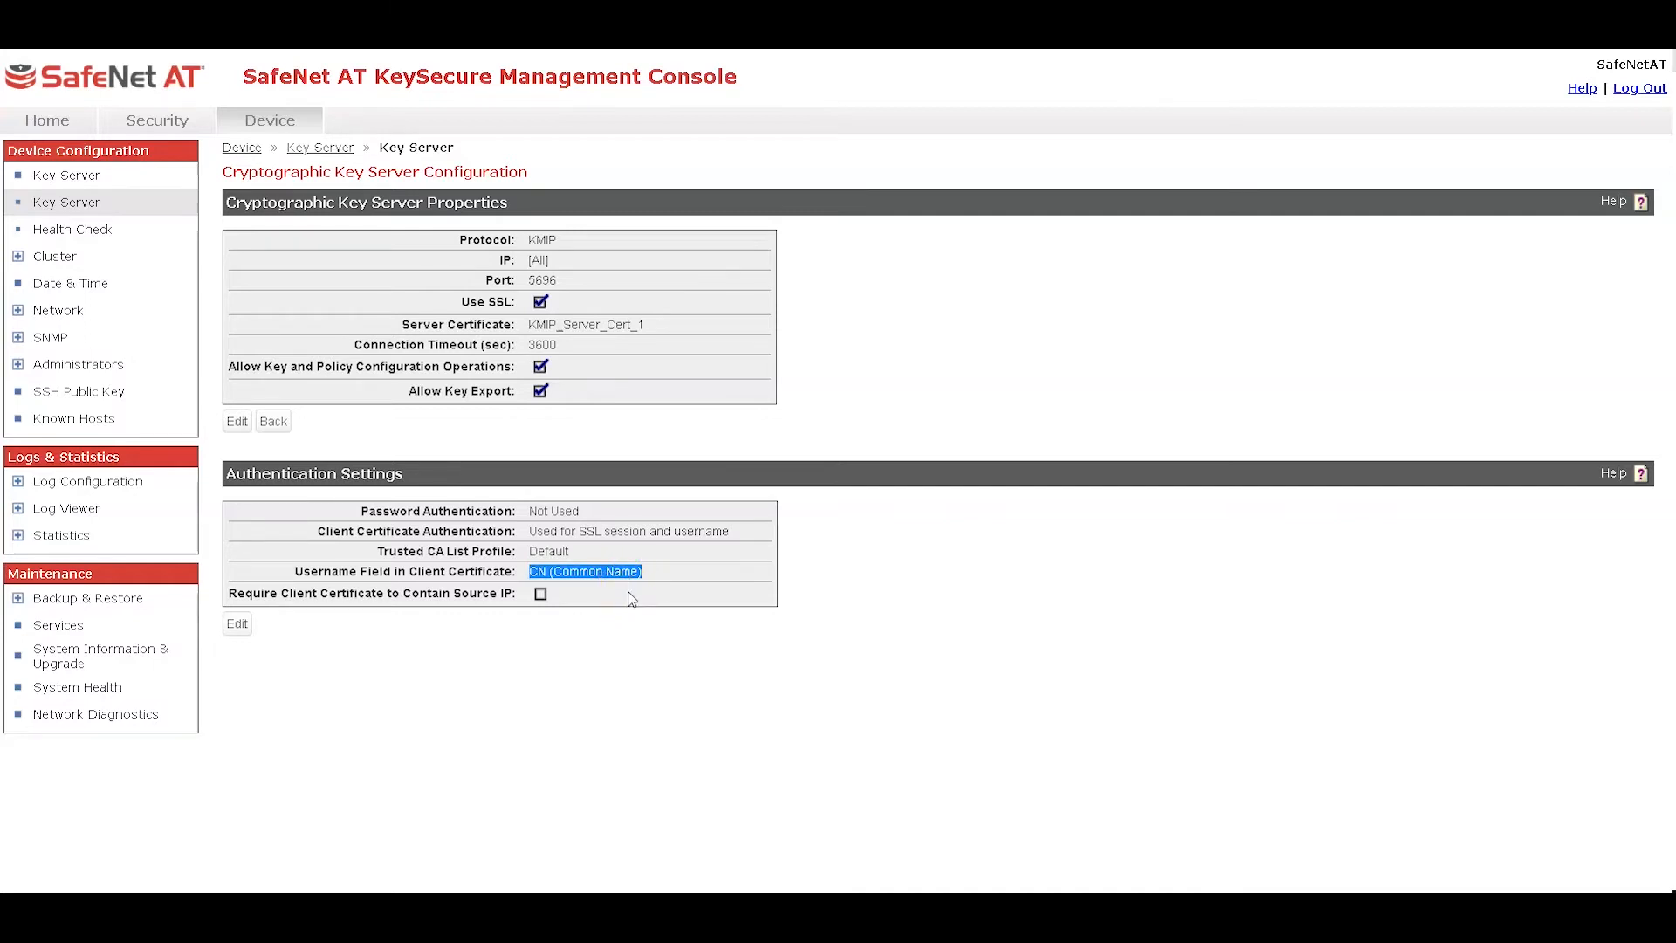
left_click(603, 555)
left_click_drag(573, 552, 529, 551)
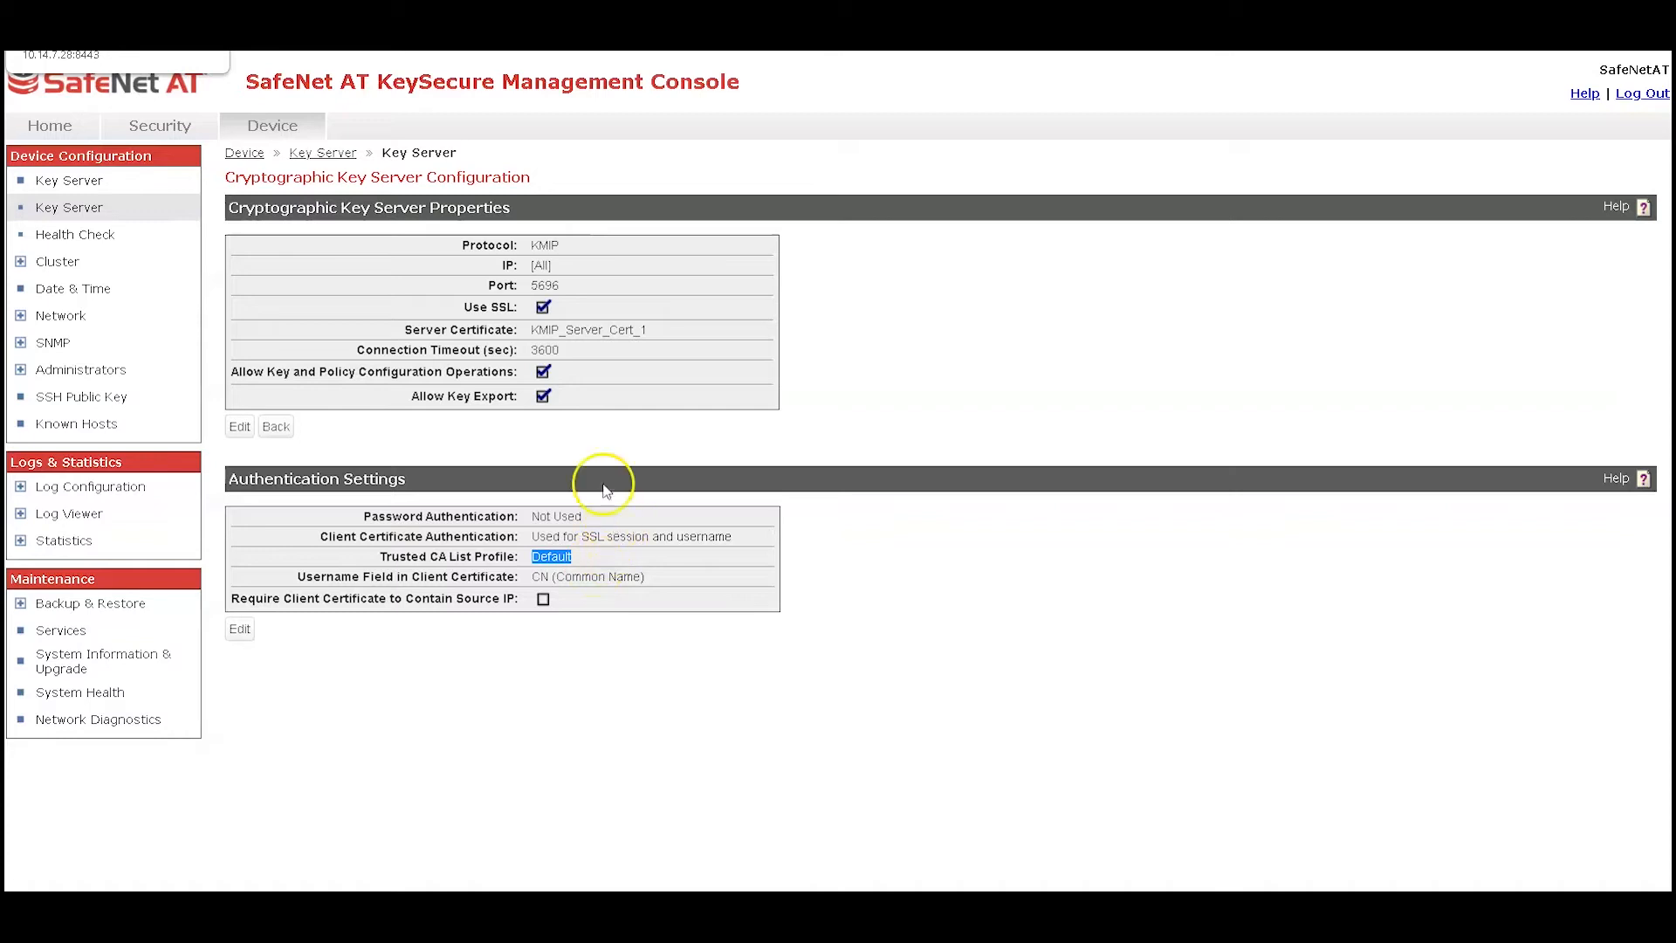
Open the local users list under Local Authentication
left_click(159, 127)
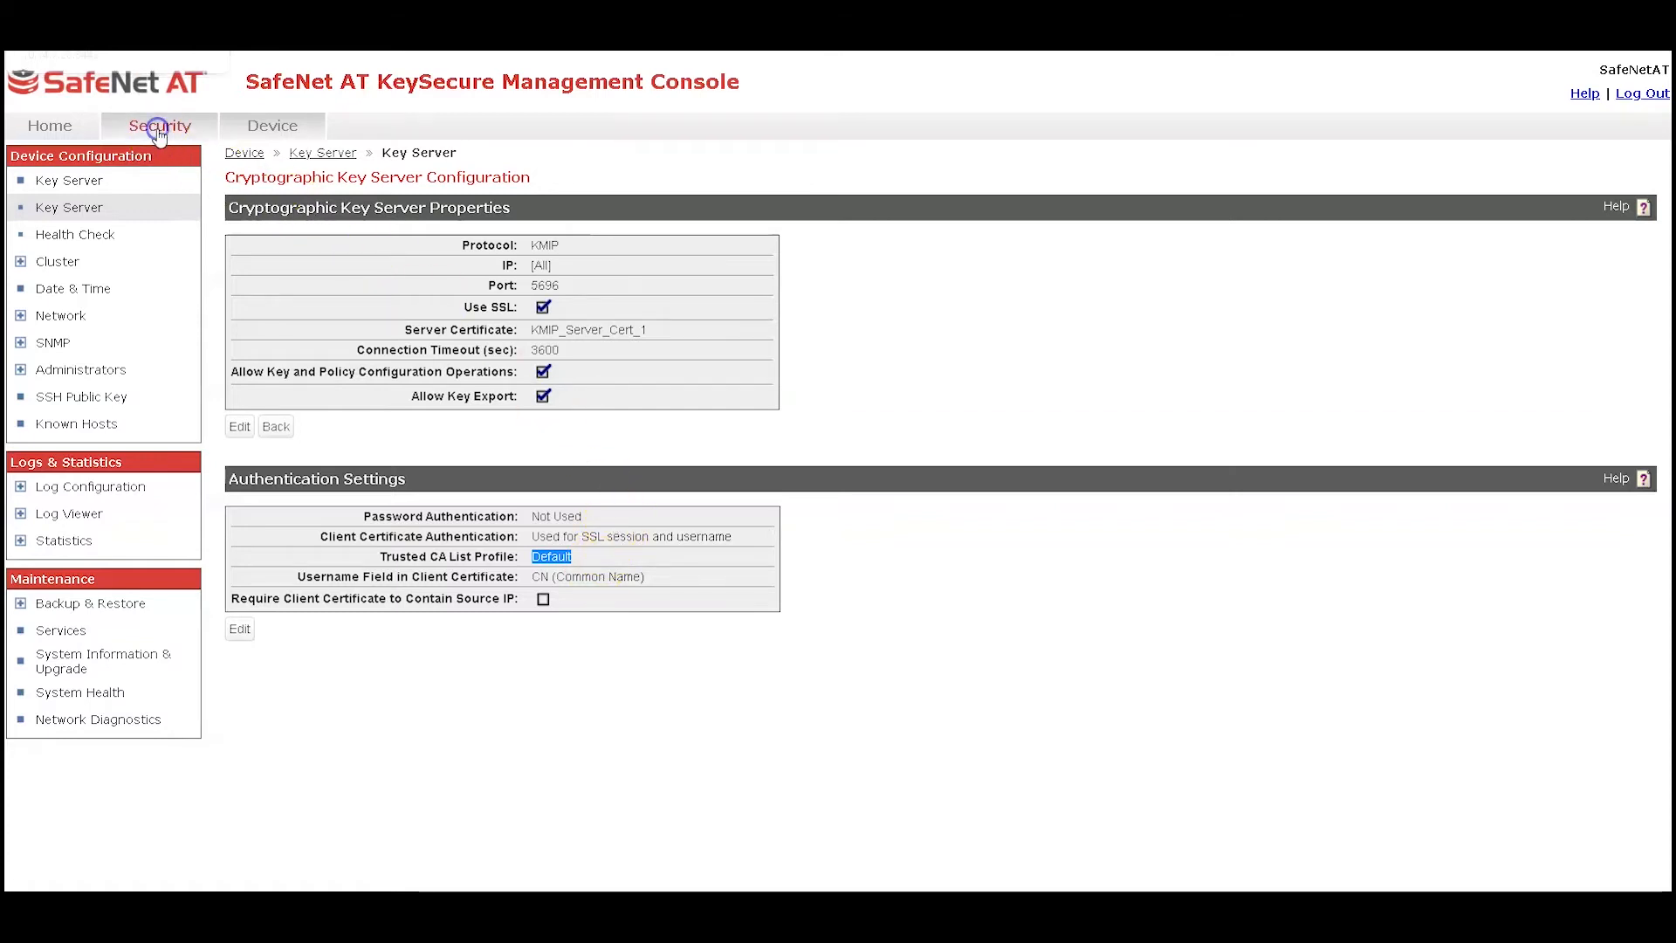
left_click(67, 486)
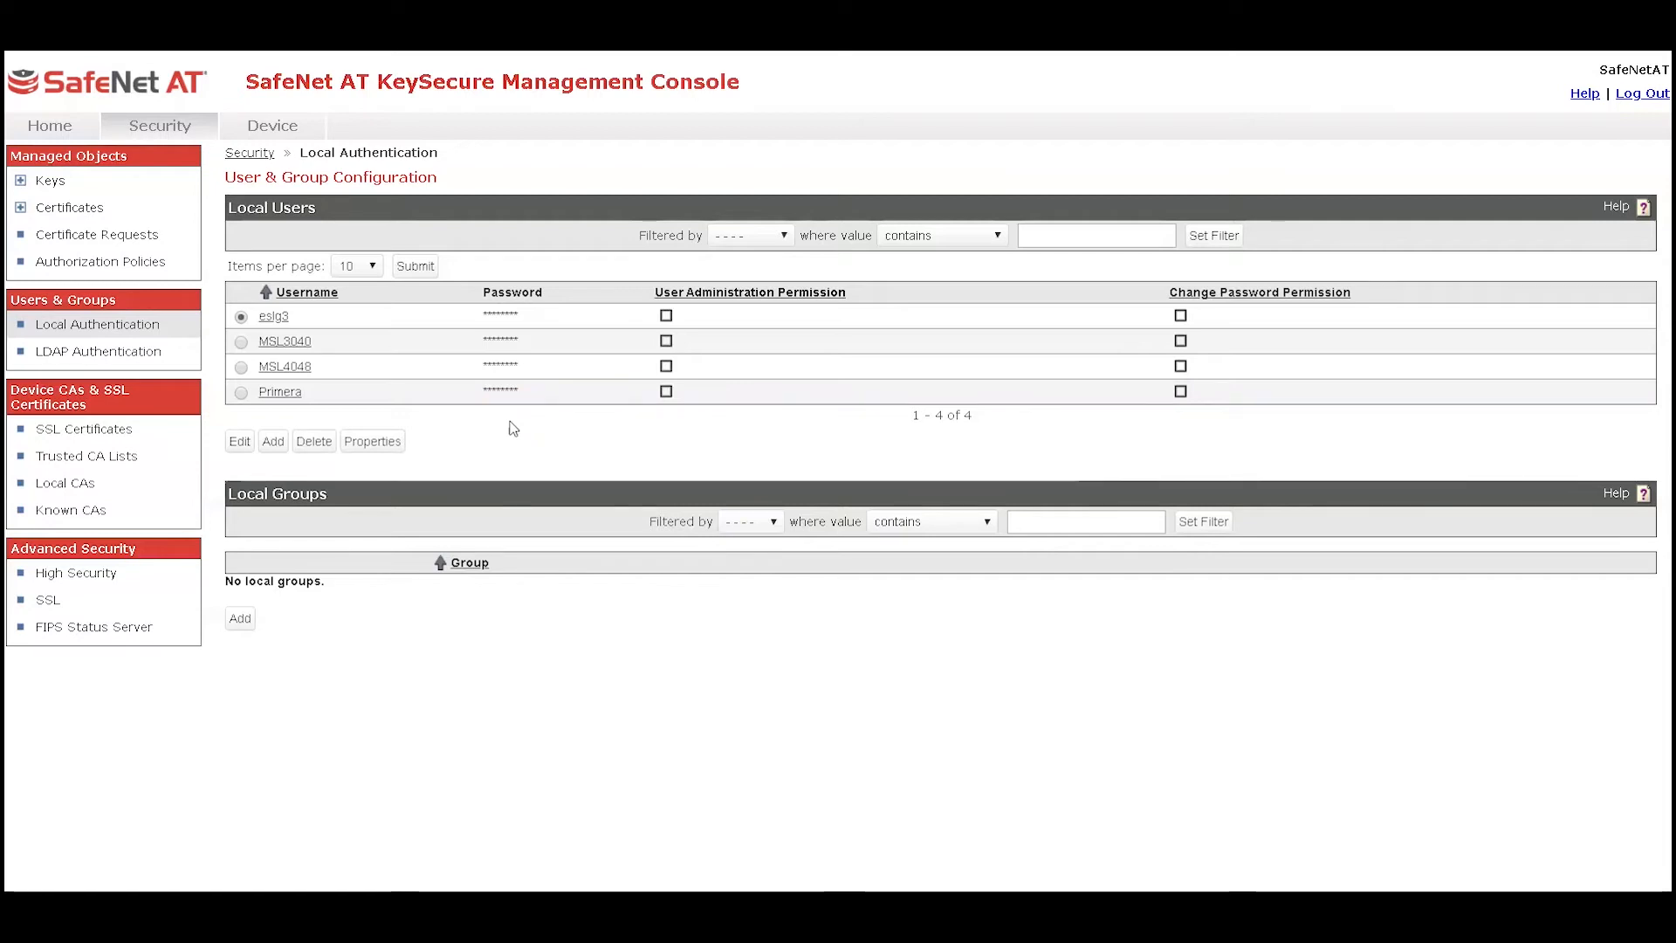
Switch to the PuTTY session and run importcert ekm-server -ca stdin
left_click(349, 912)
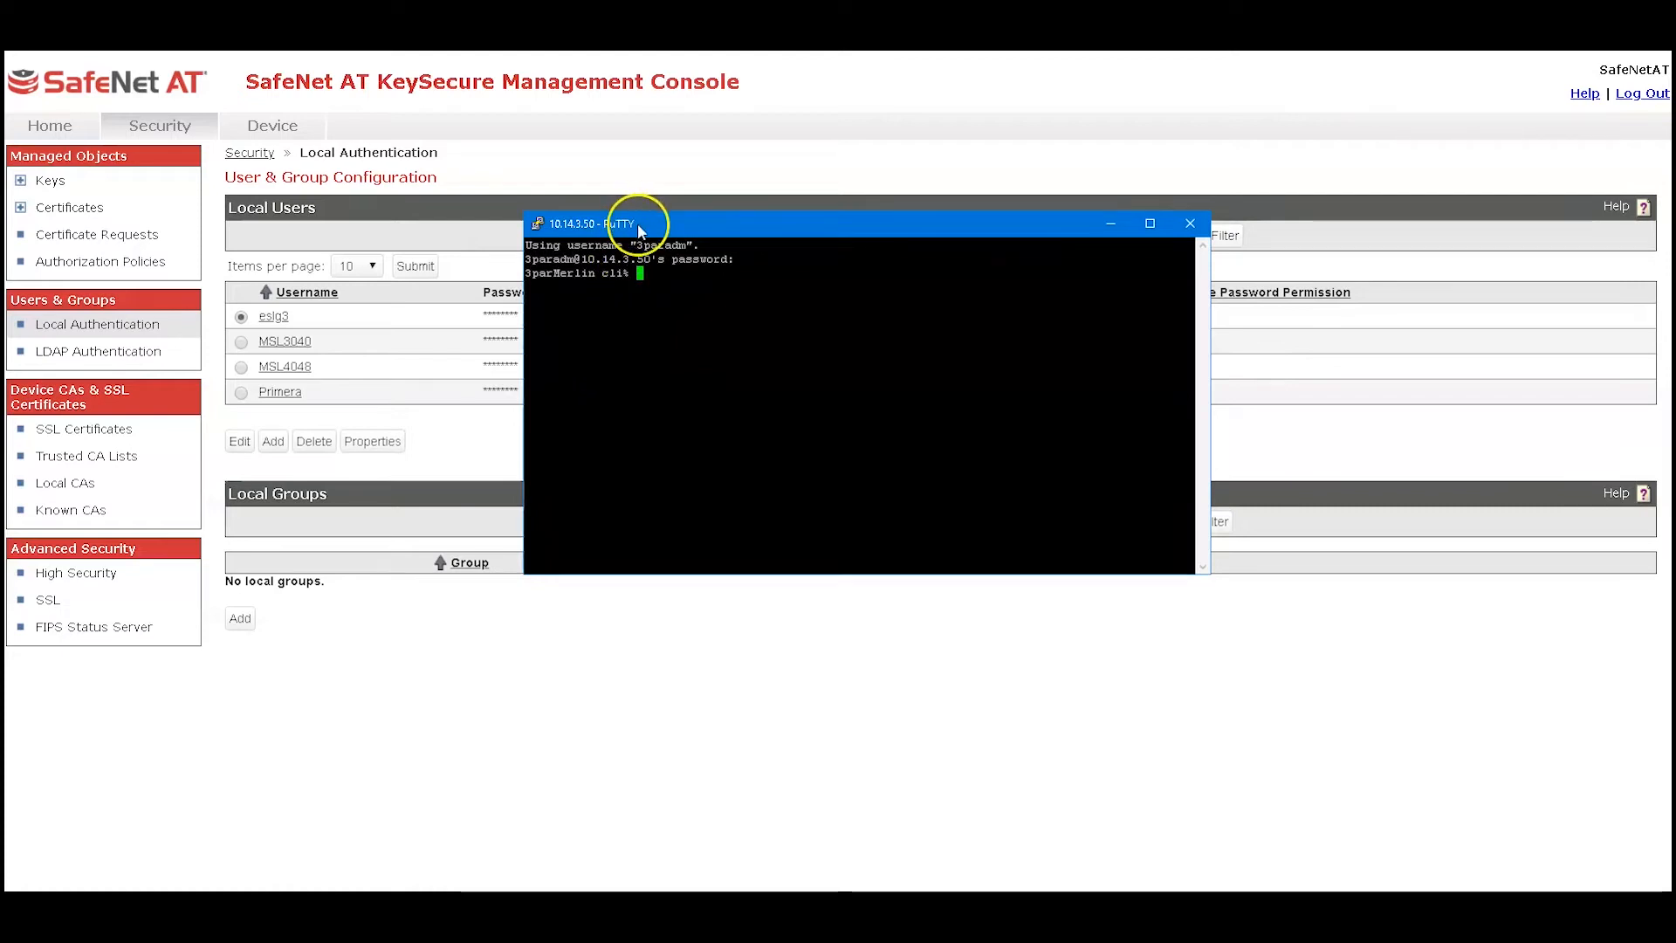
left_click(636, 253)
type("import")
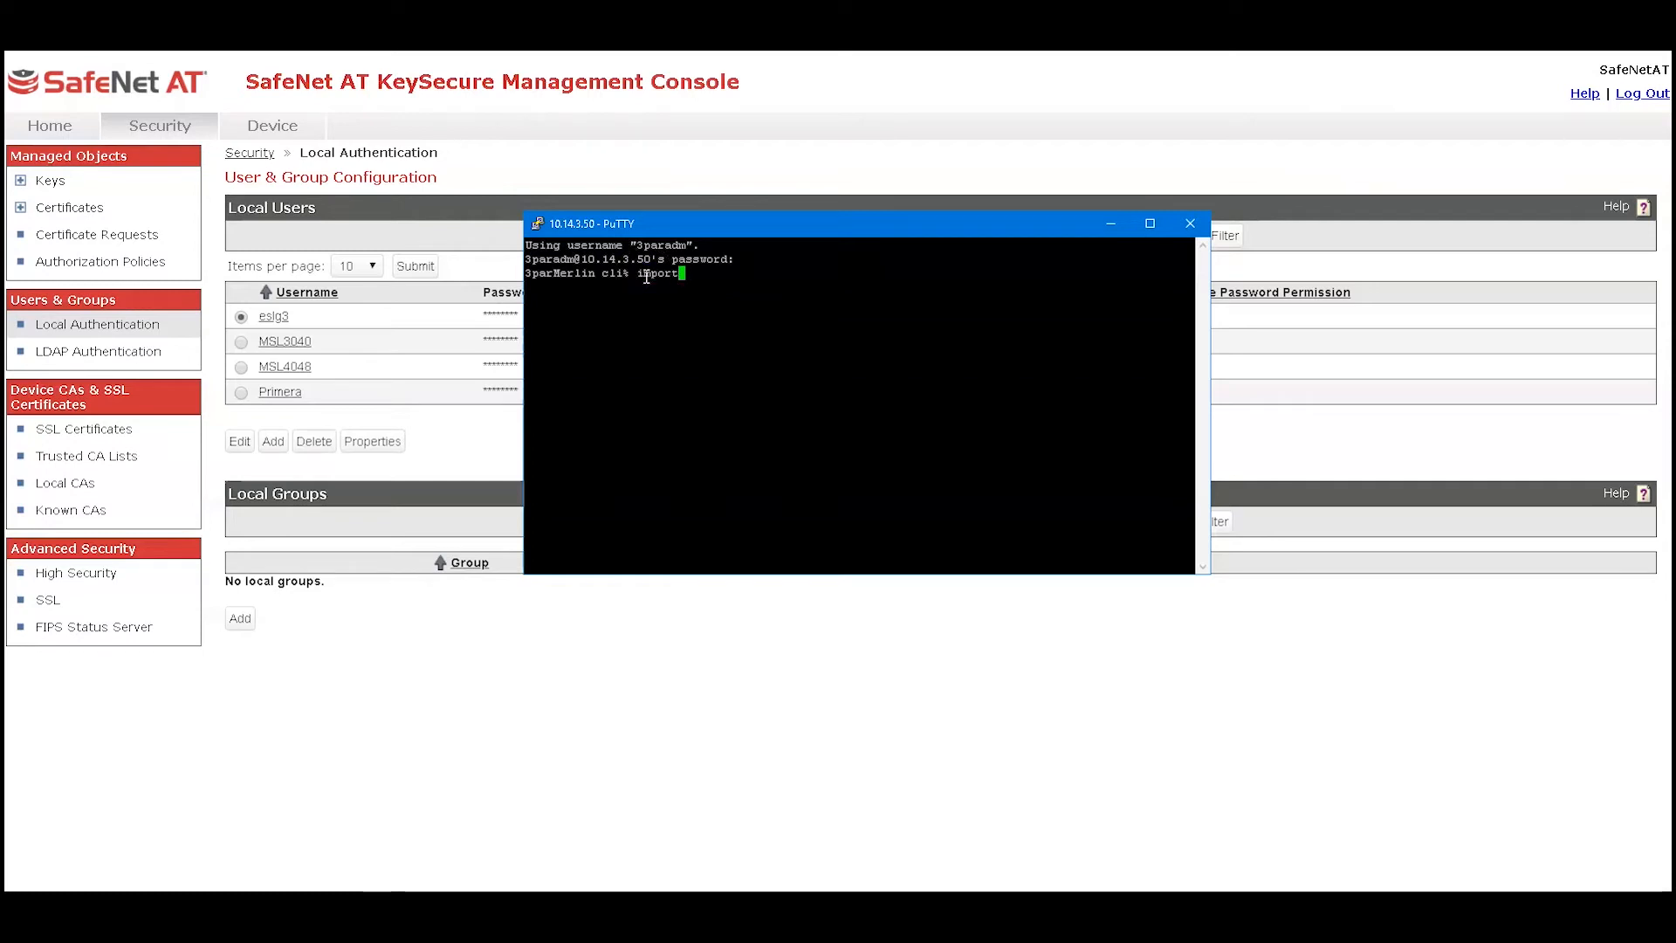
type("cer")
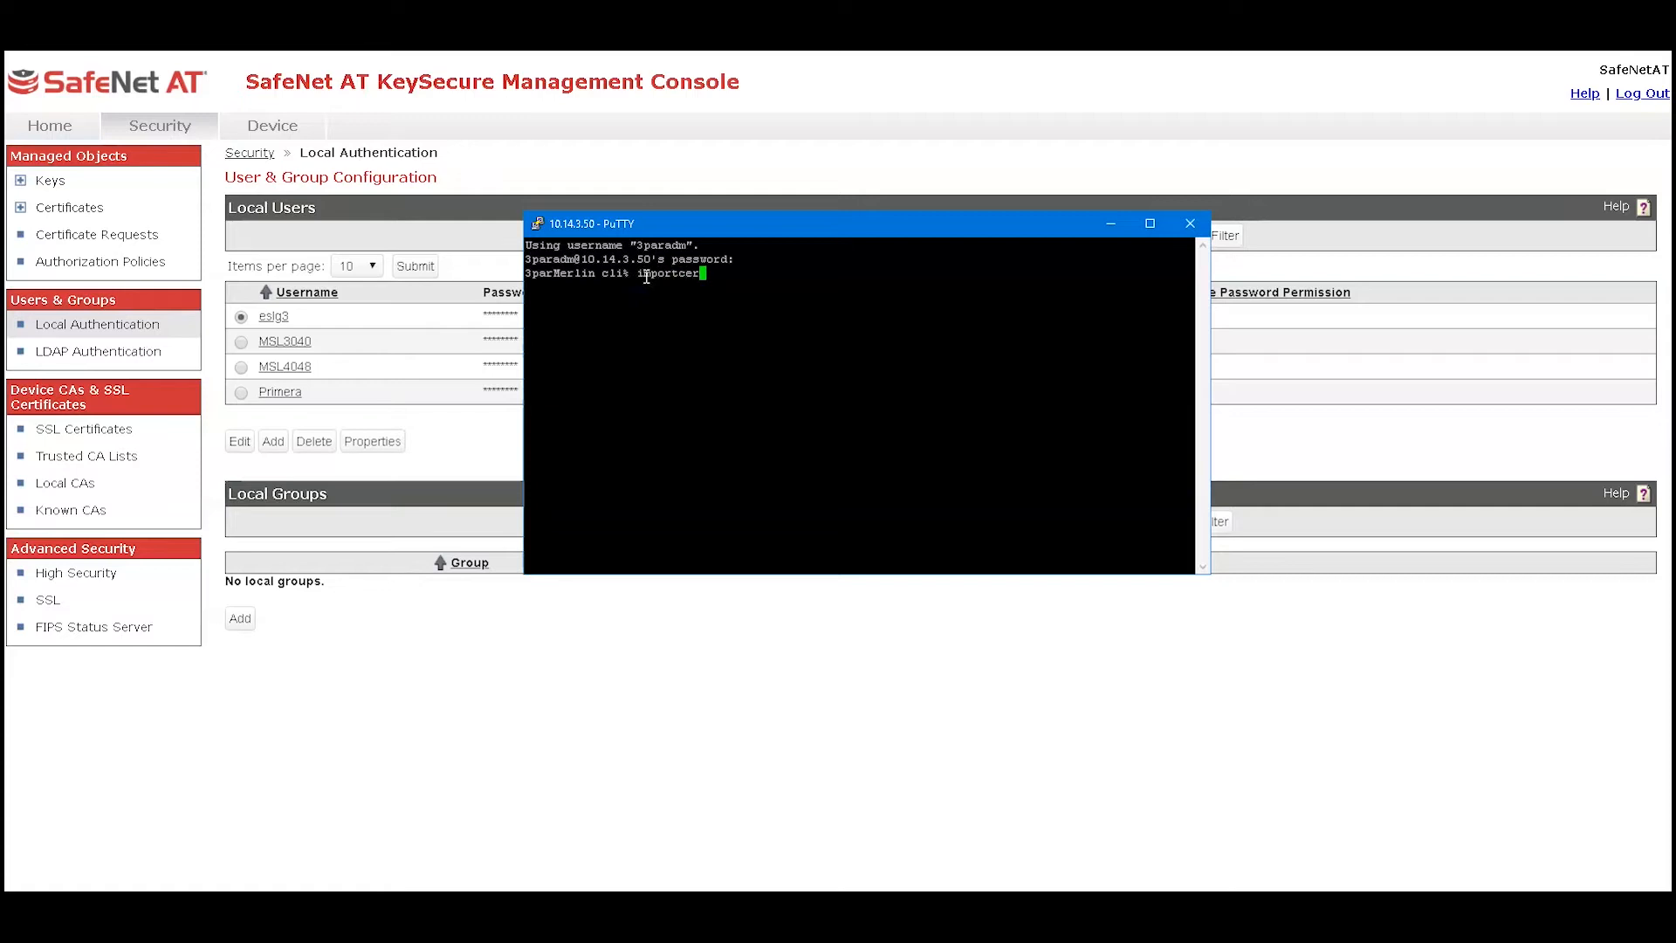
type("t ekm-server -ca stdin")
key("Return")
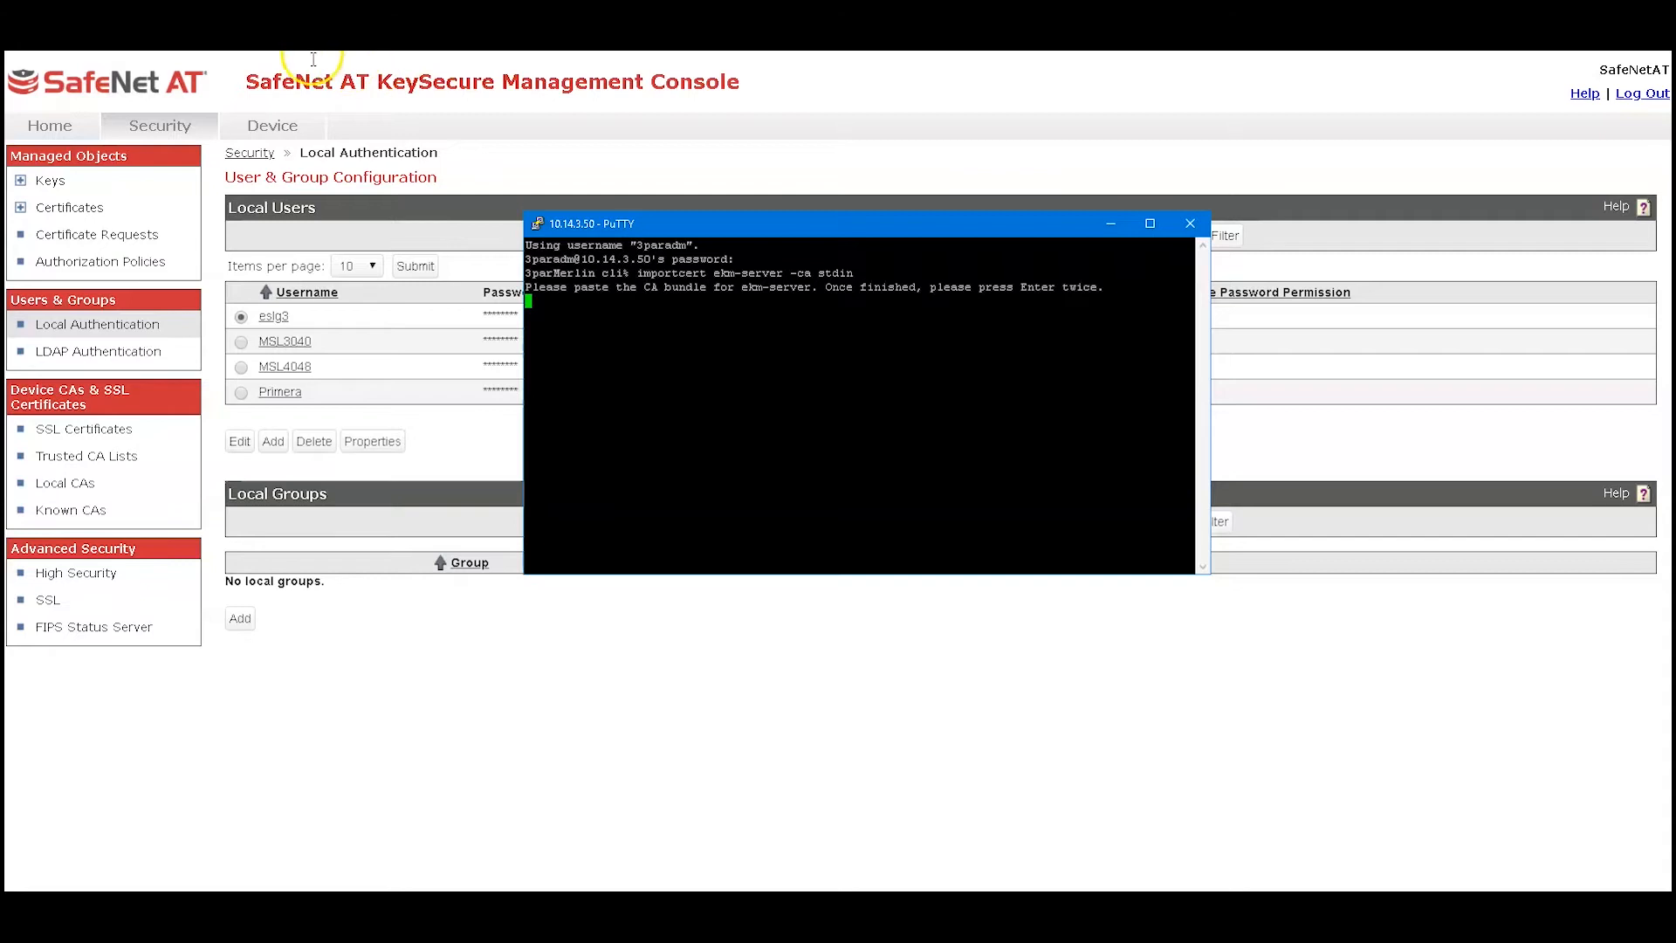
Open the Integrations_CA properties and copy its full certificate text
left_click(72, 489)
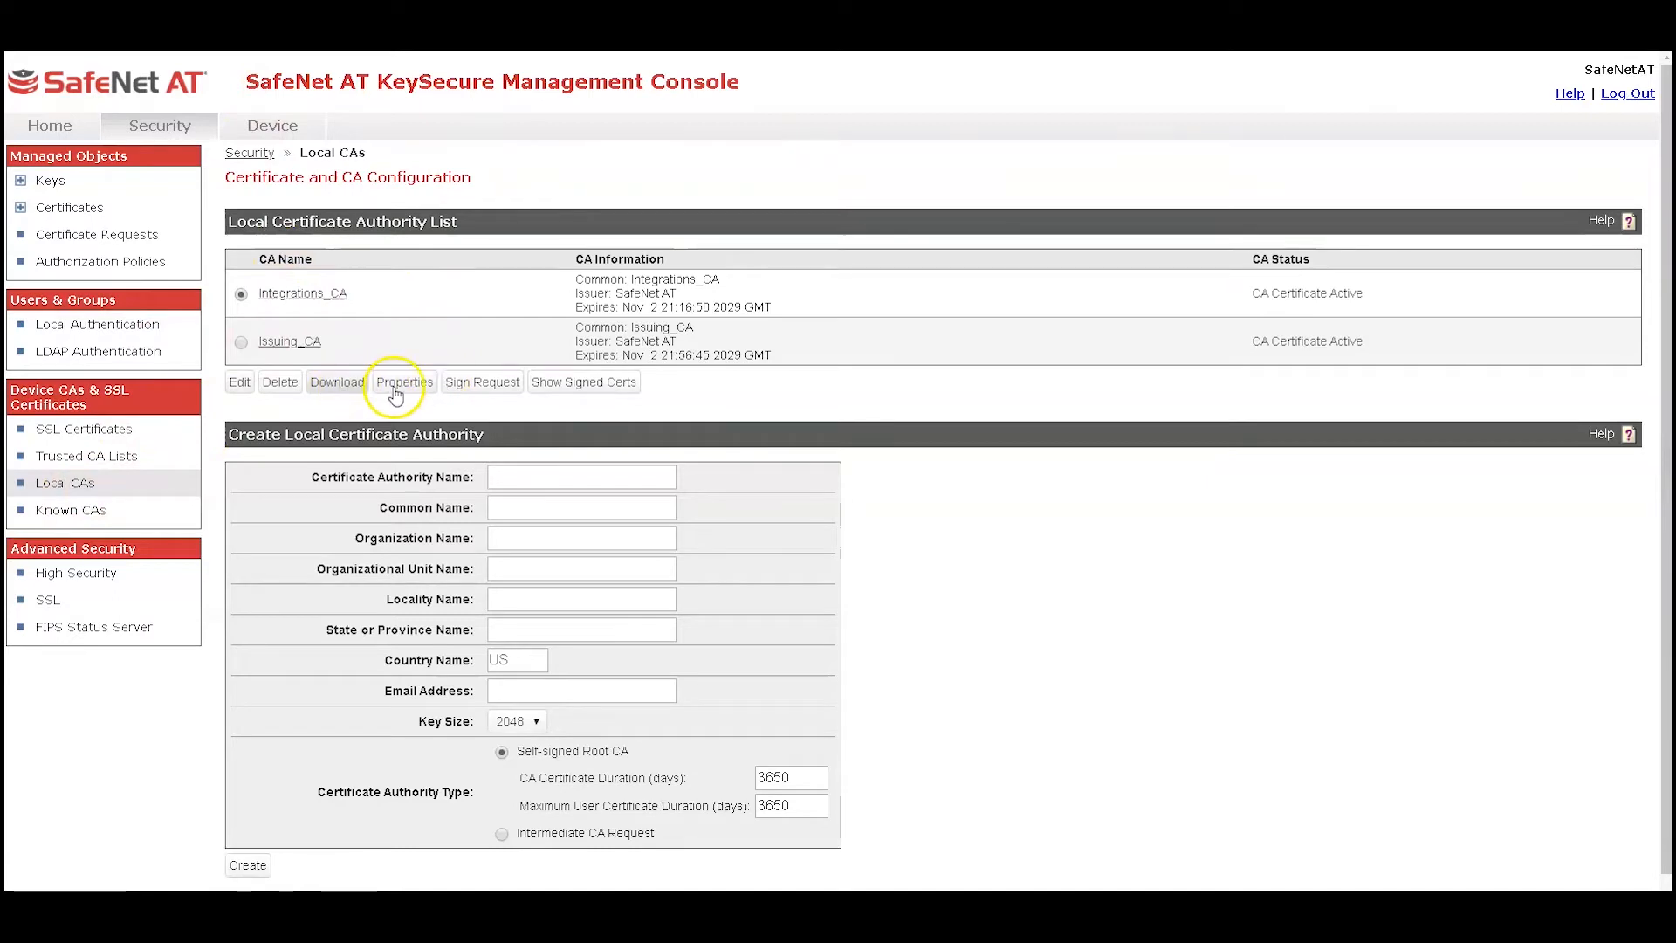
left_click(401, 384)
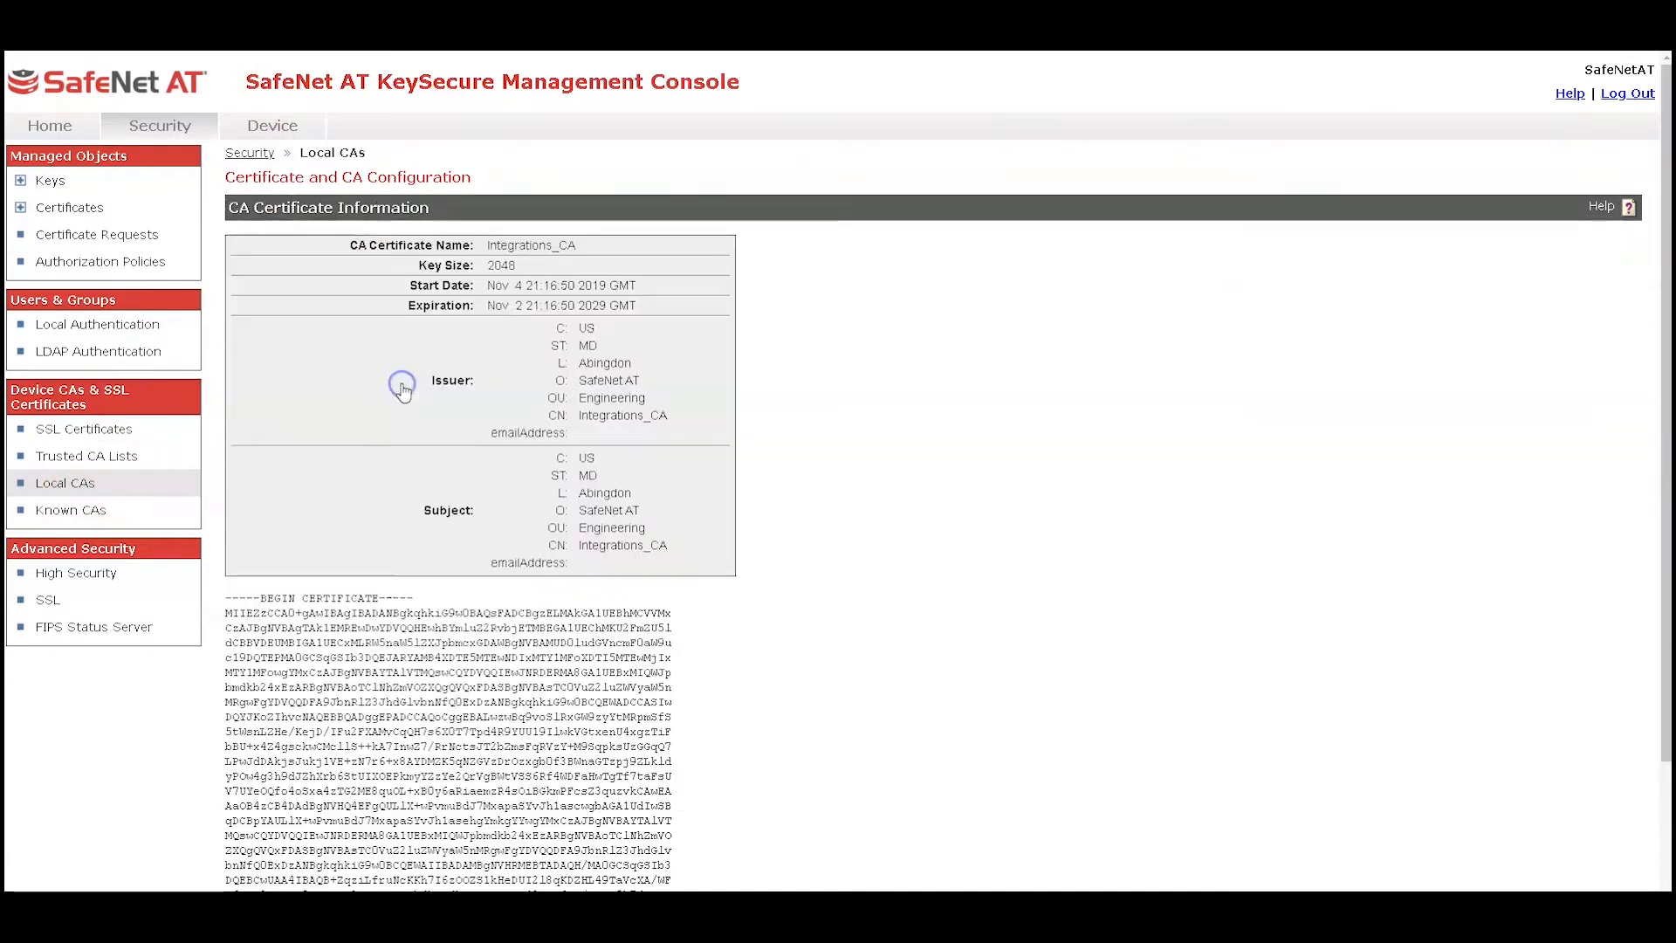
scroll(402, 401, "down", 3)
left_click_drag(403, 818, 226, 448)
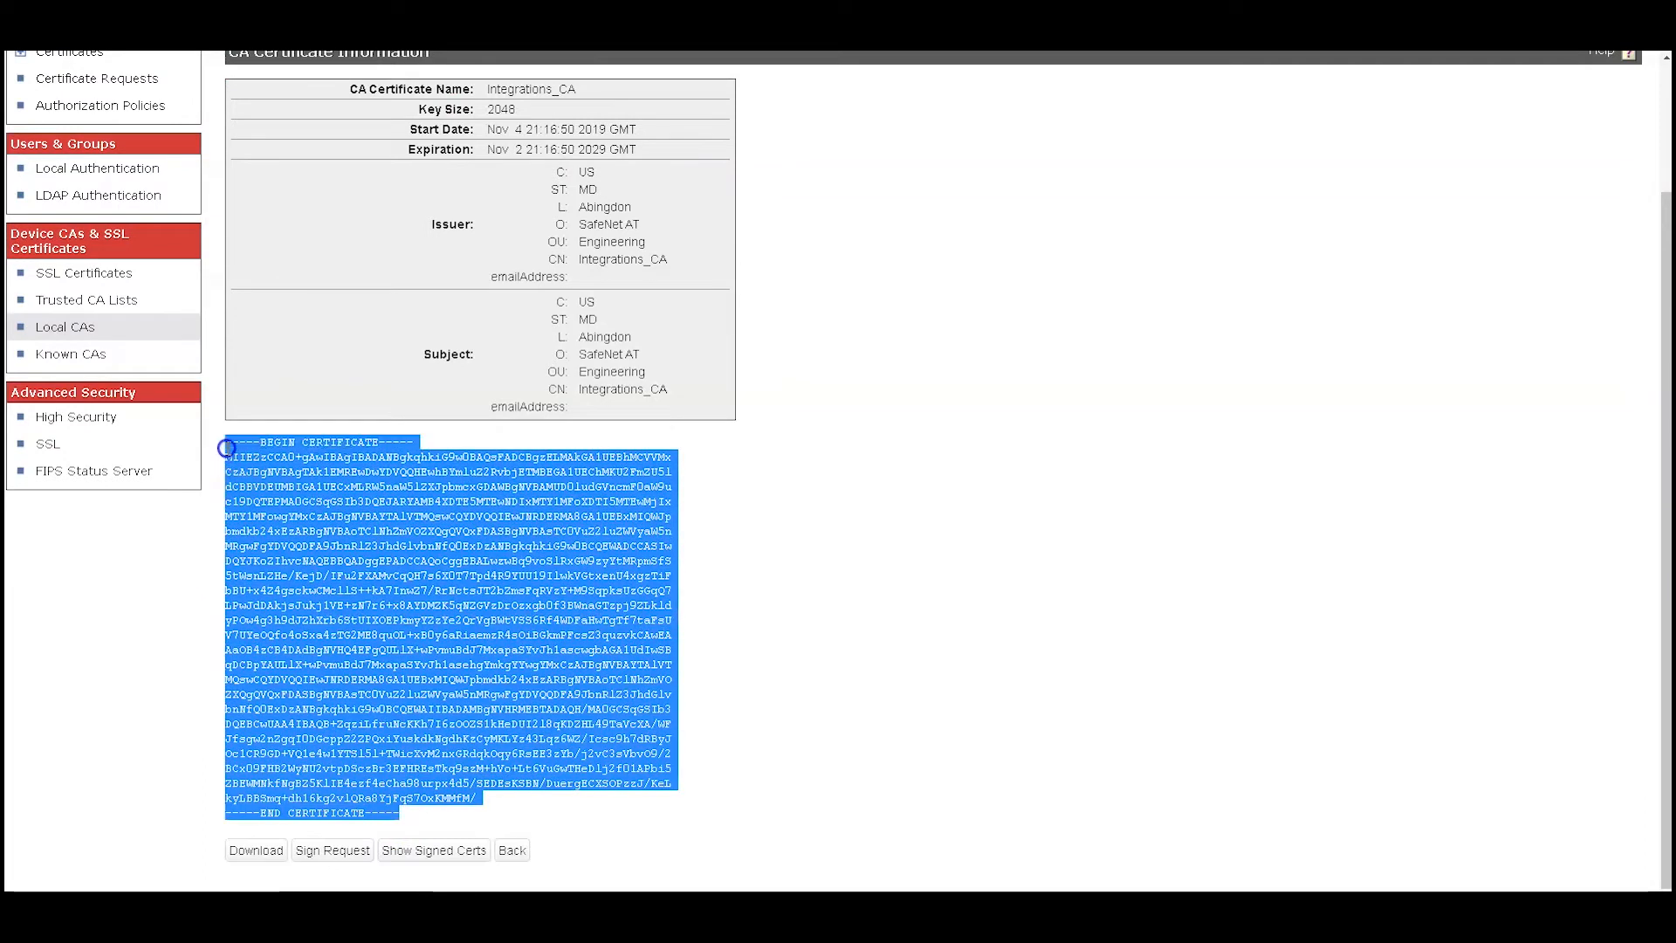
right_click(231, 452)
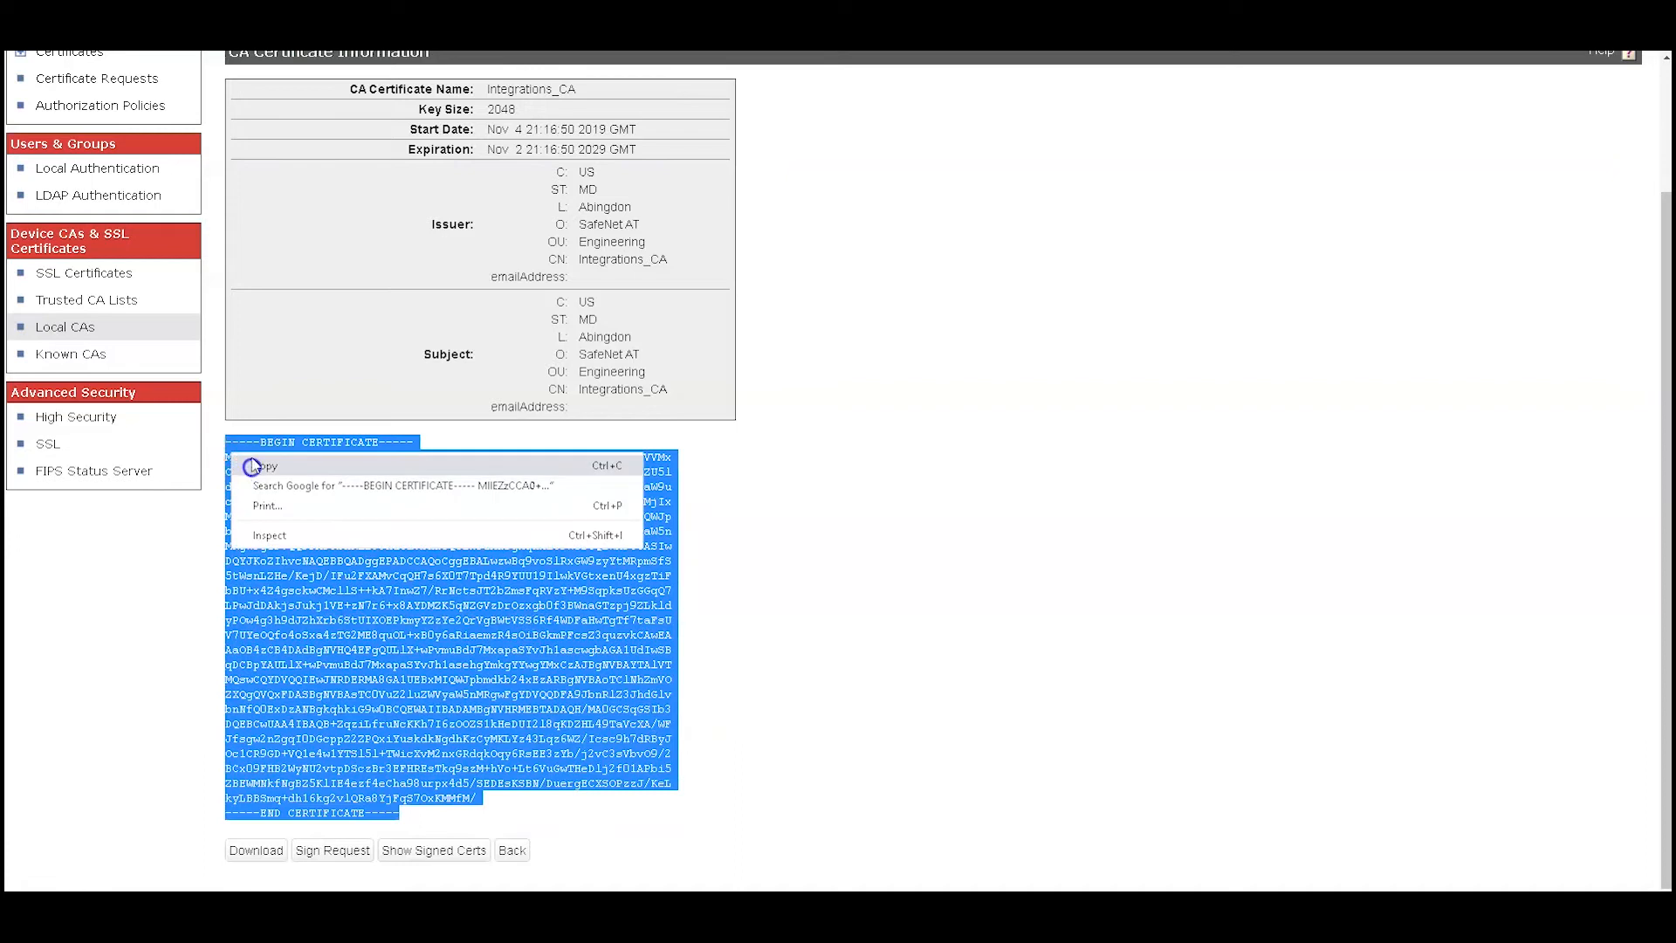
left_click(264, 466)
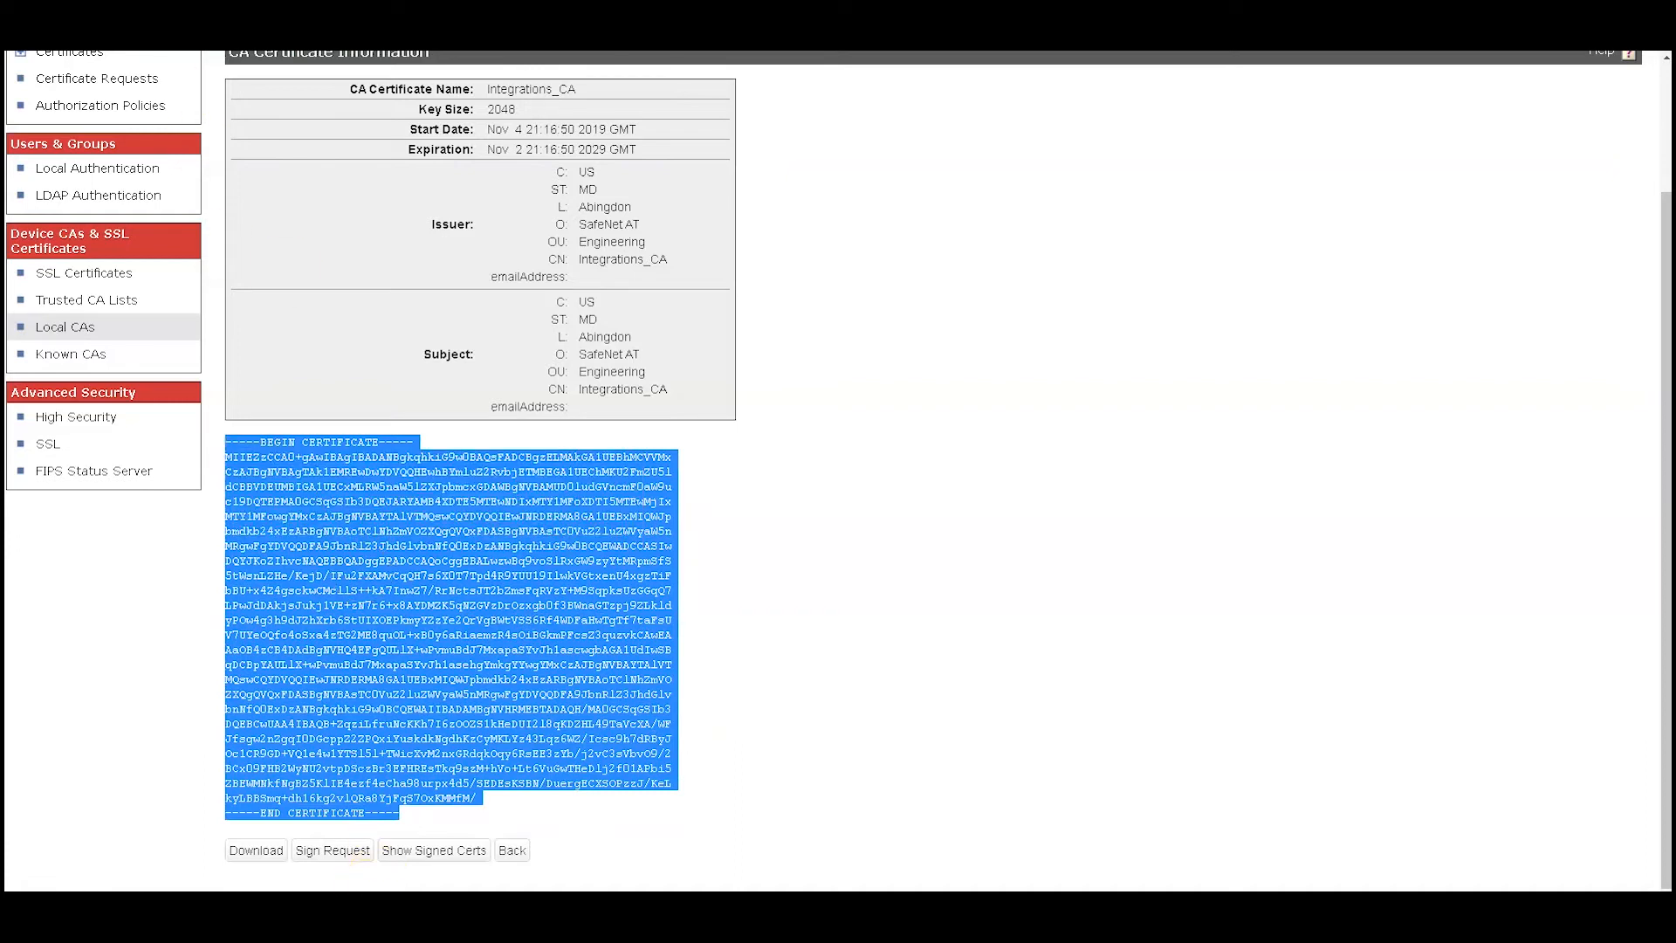
Paste the CA certificate into the terminal and confirm importing it for ekm-server with yes
left_click(210, 918)
right_click(532, 304)
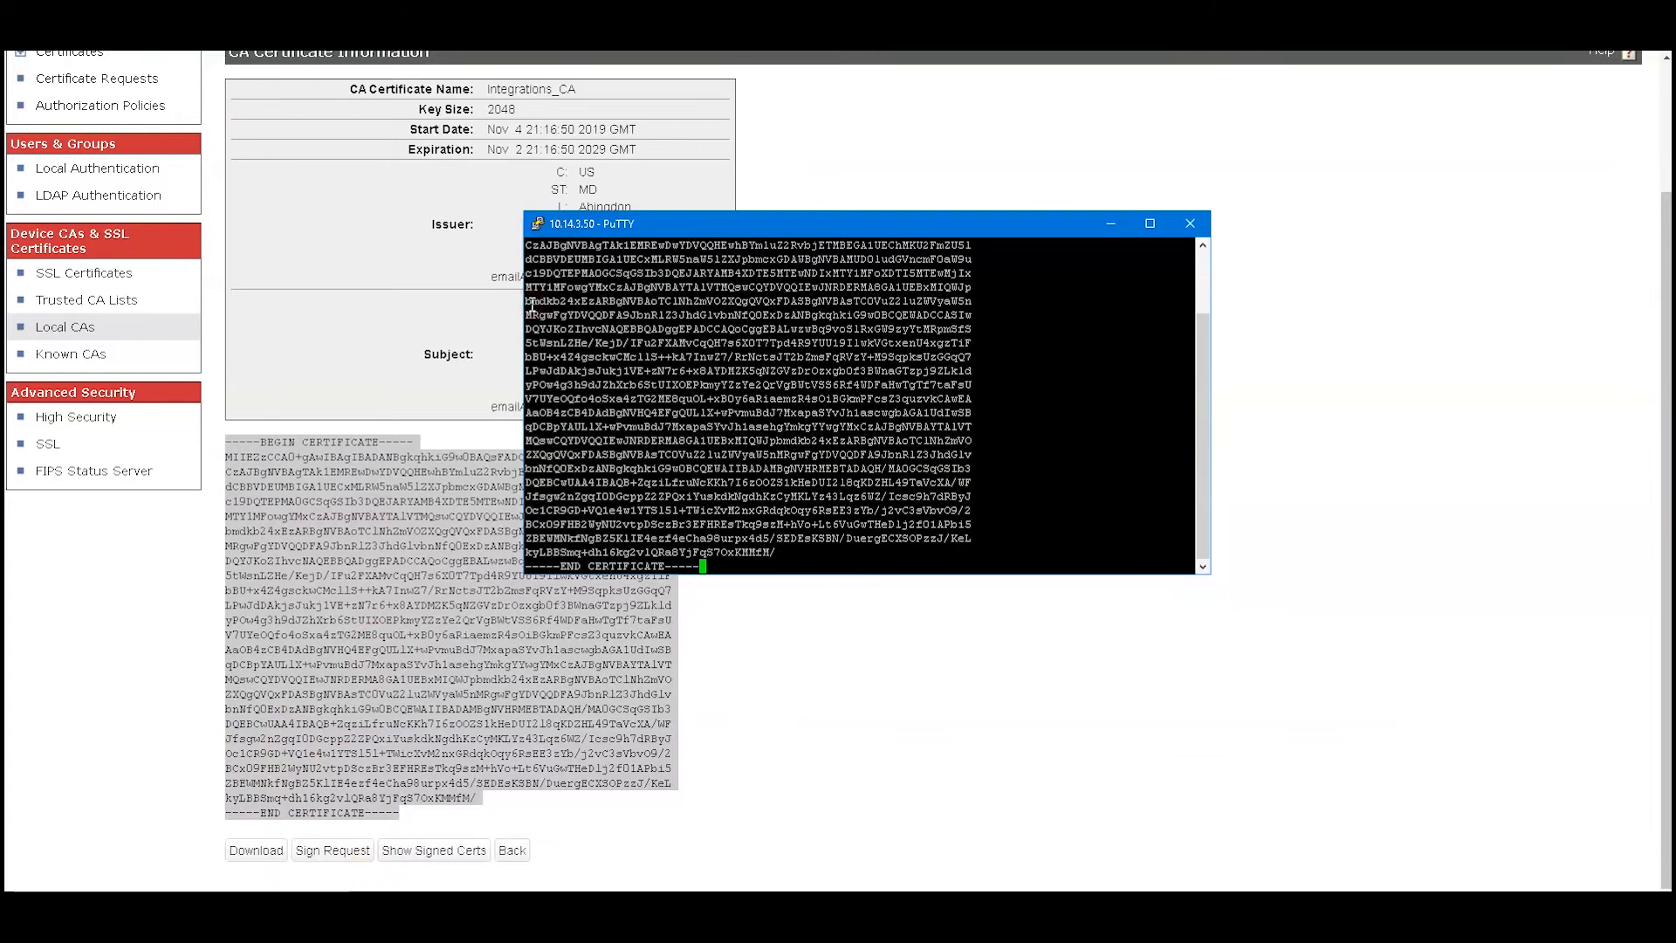
key("Return")
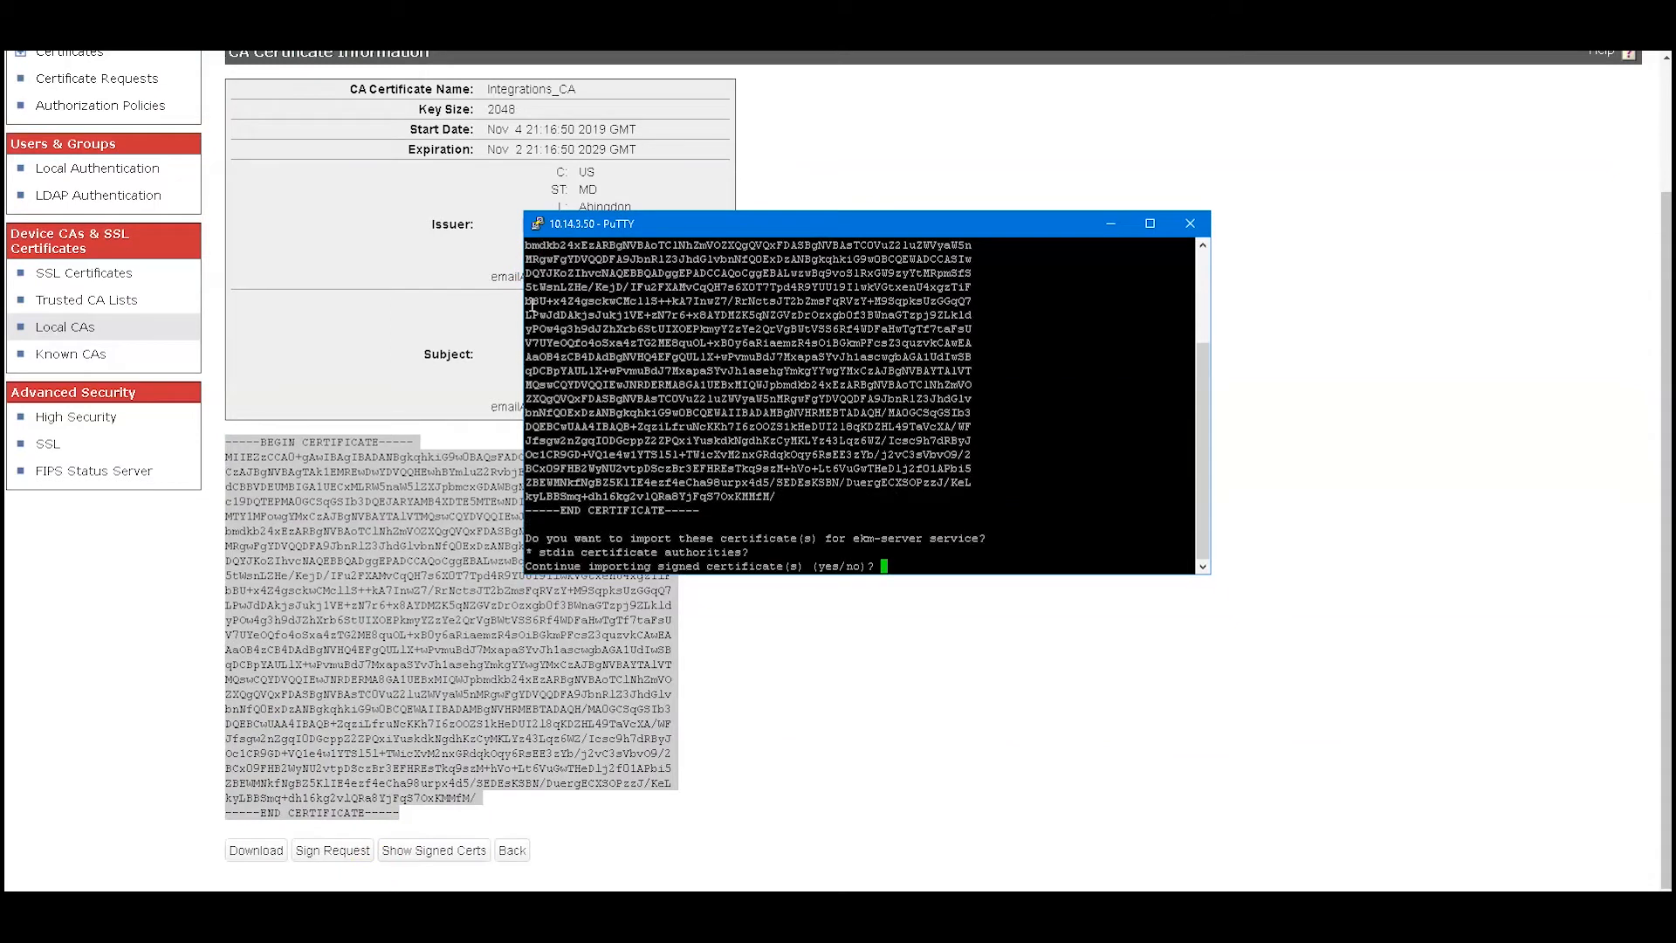
type("yes")
key("Return")
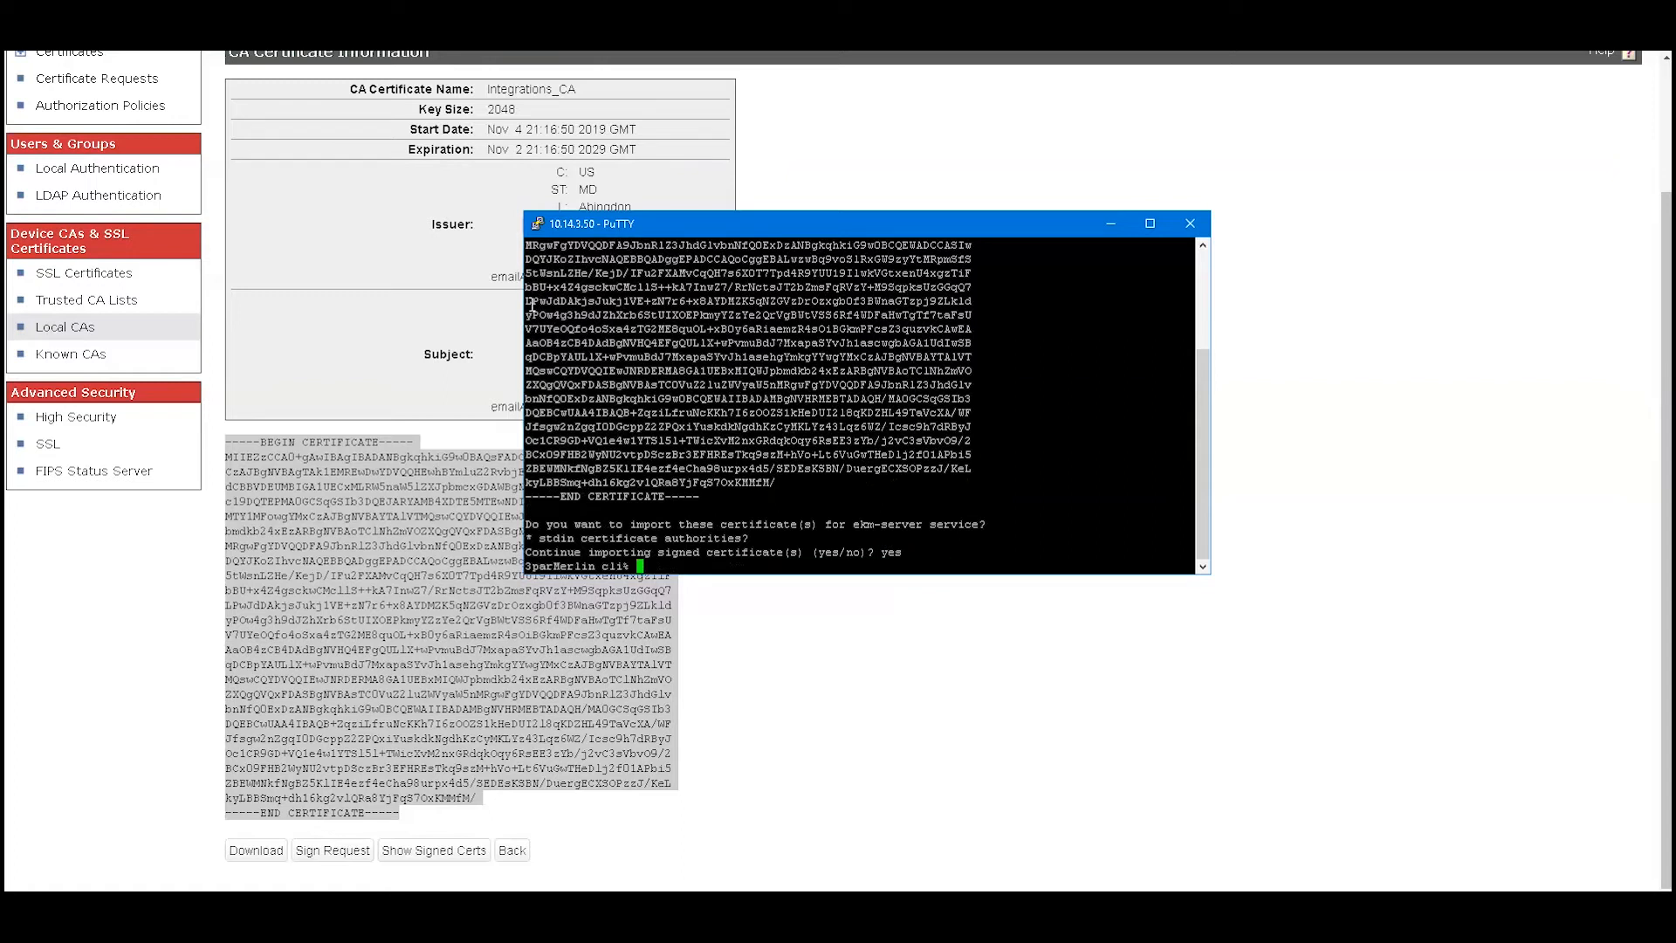
Edit the previous command into importcert ekm-client -ca stdin and run it
key("Up")
key("Left")
key("Left")
key("Left")
key("Left")
key("Left")
key("Left")
key("Left")
key("Left")
key("Left")
key("Left")
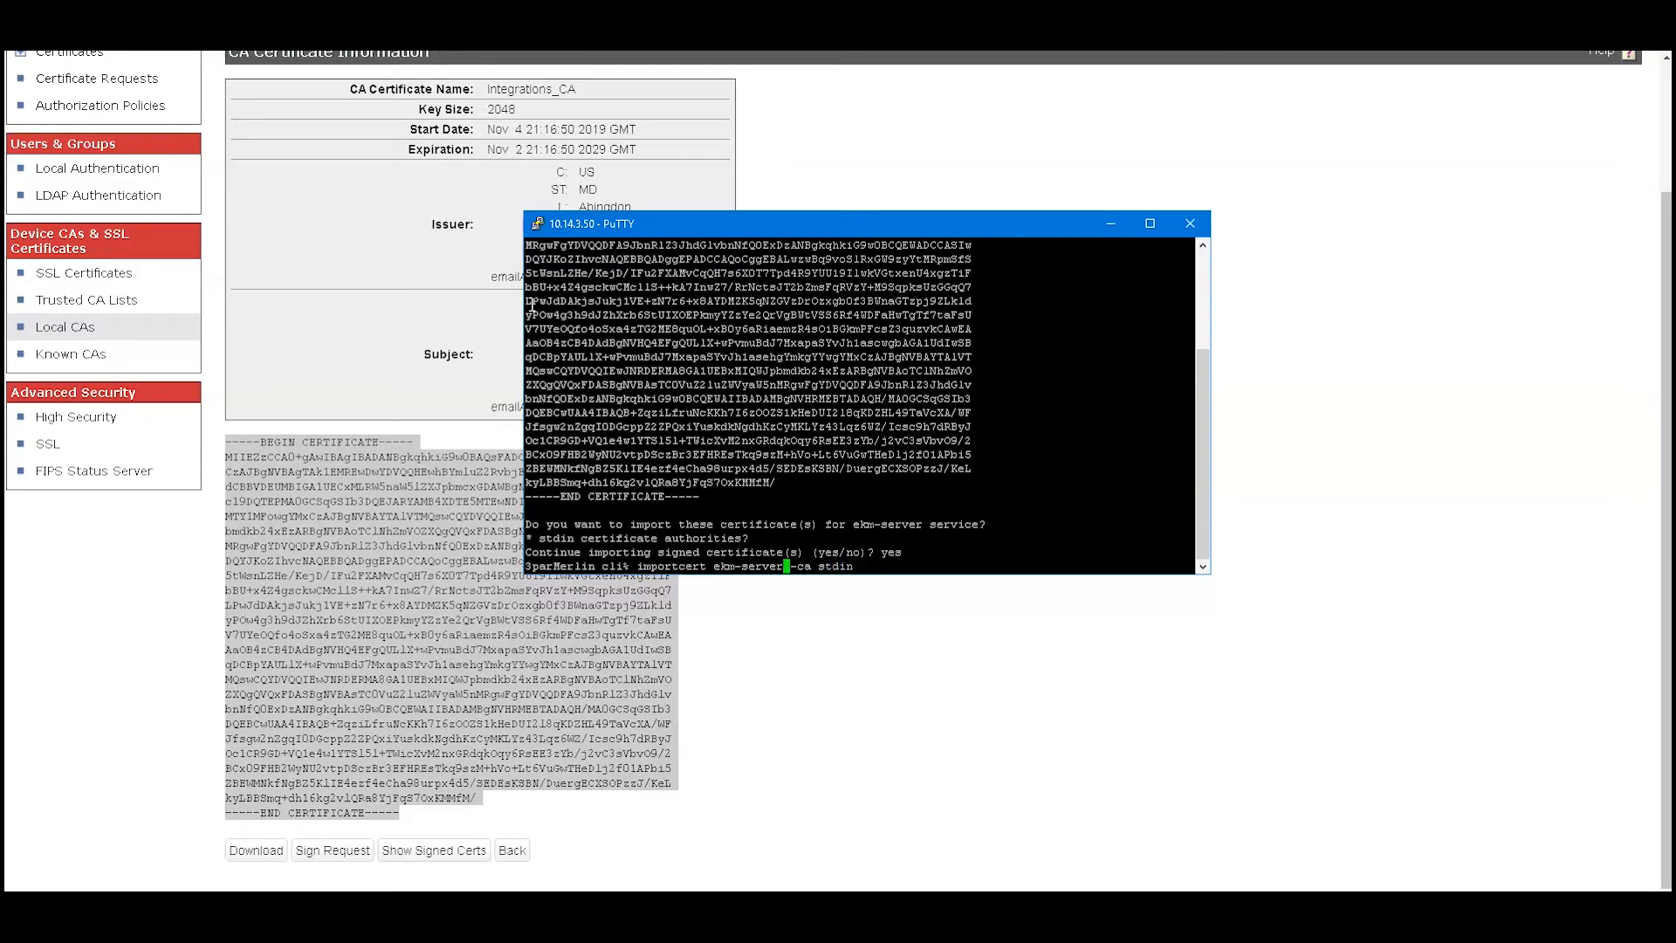
key("BackSpace")
key("BackSpace")
key("BackSpace")
key("BackSpace")
key("BackSpace")
key("BackSpace")
key("BackSpace")
type("-client")
key("Return")
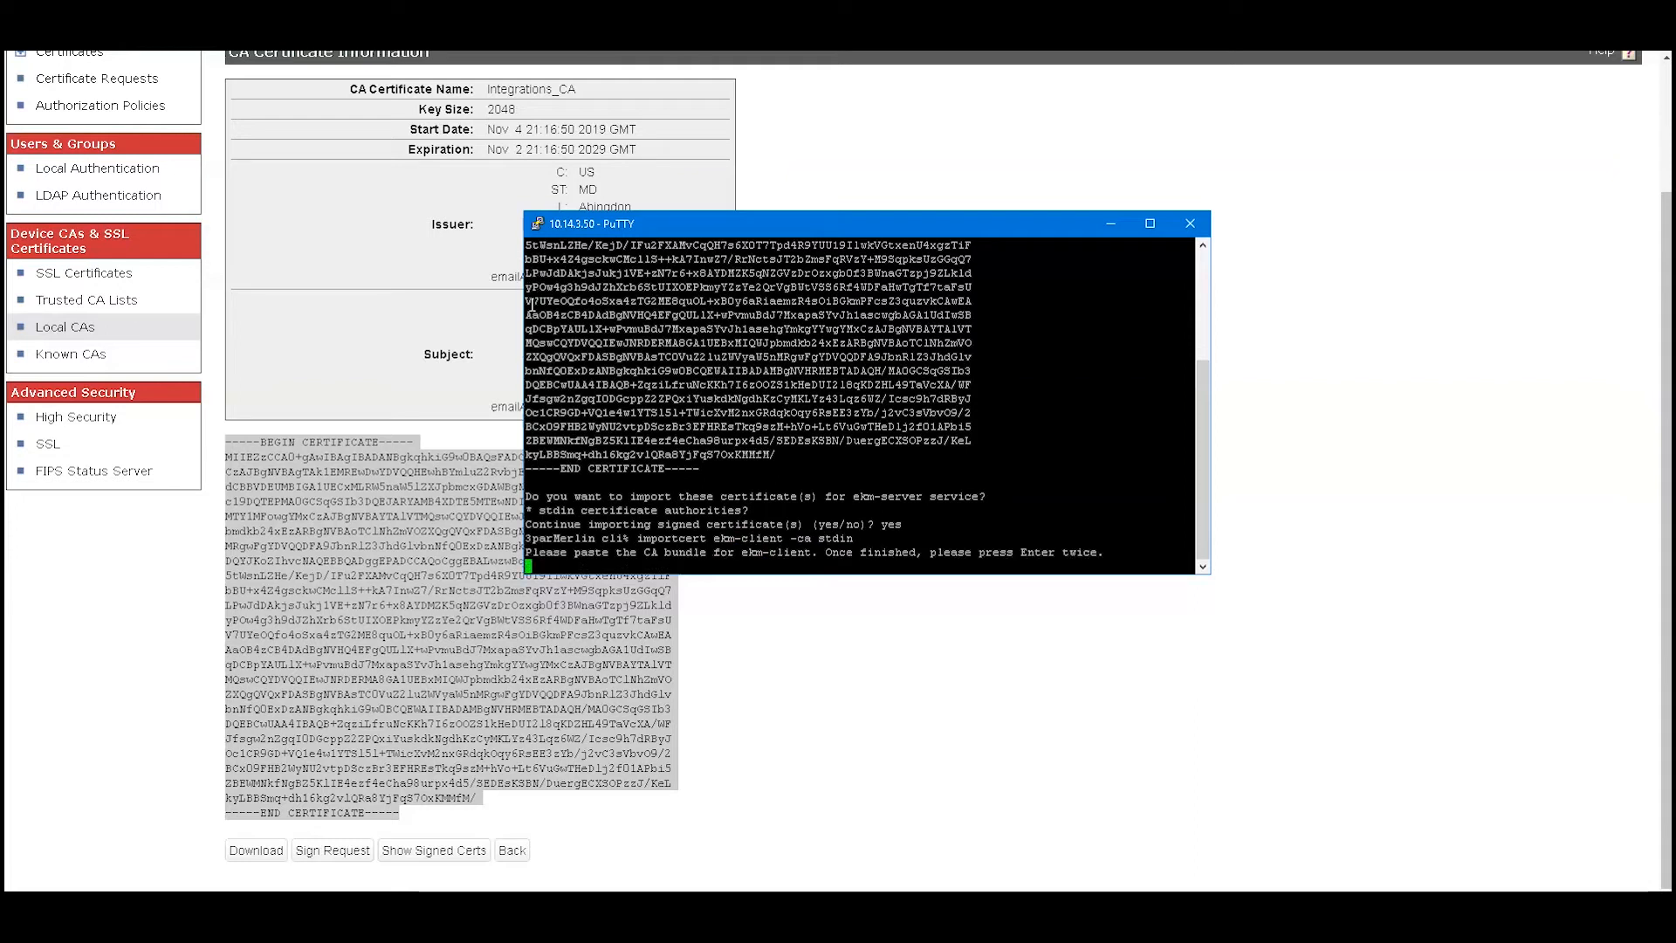
Paste the CA certificate and confirm importing it for ekm-client with yes
right_click(534, 566)
key("Return")
type("yes")
key("Return")
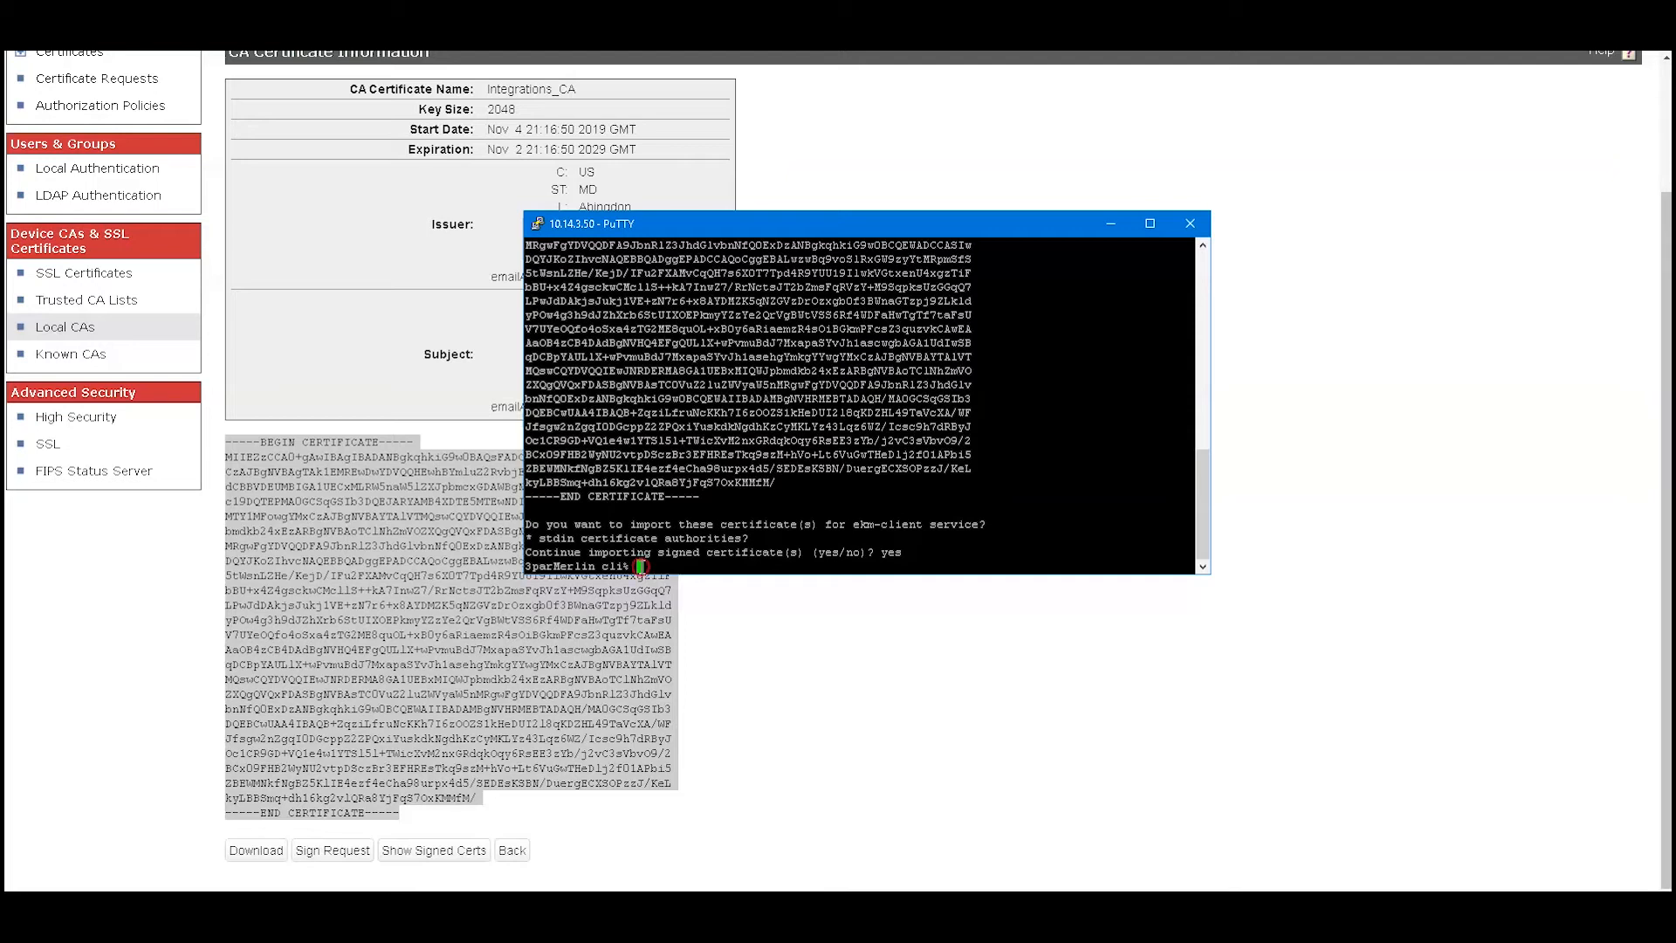
Run createcert ekm-client -csr -CN Primera -C US -ST Maryland -L Abingdon -O Thales -OU SafeNetAT and copy the request
right_click(641, 567)
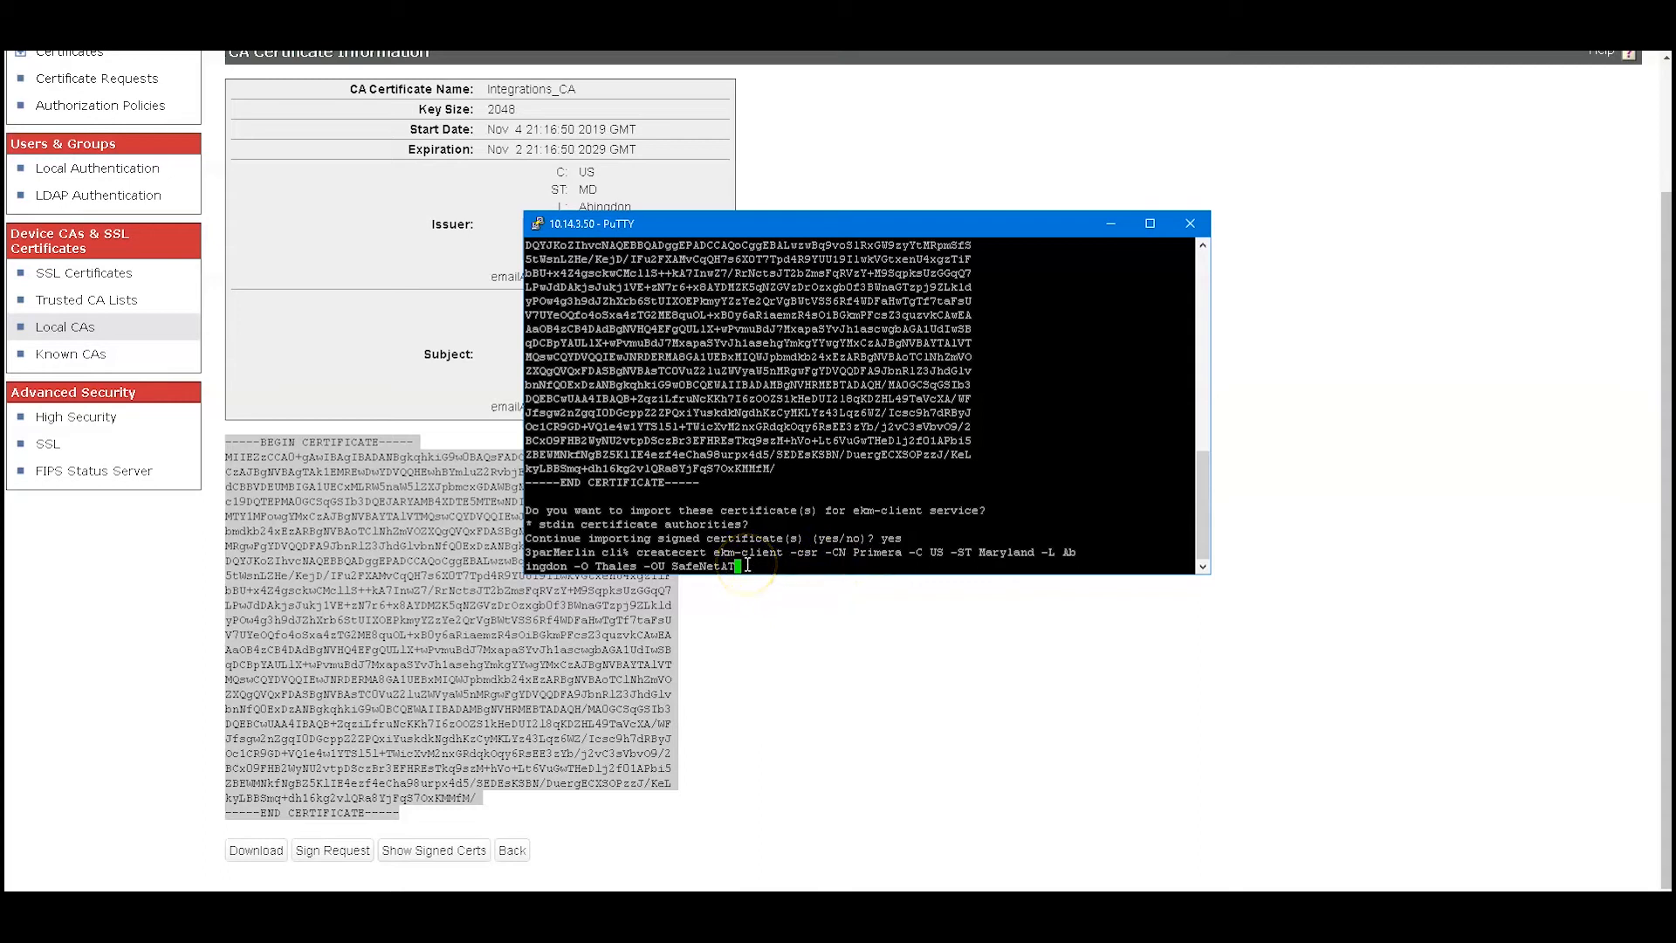
key("Return")
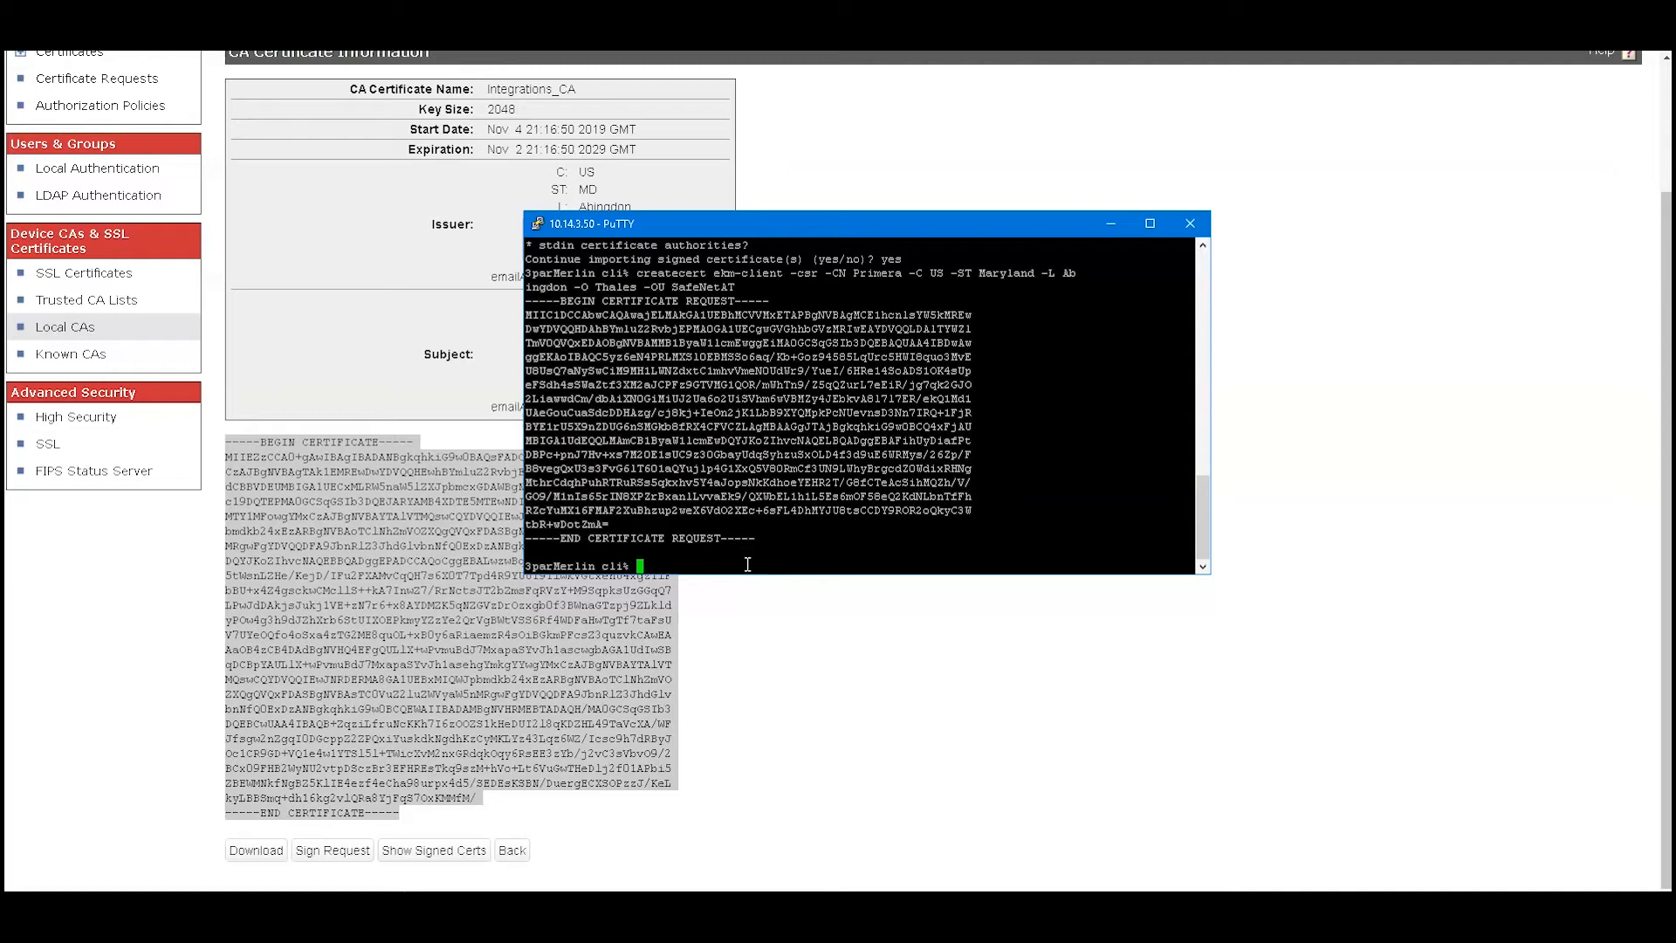
left_click_drag(756, 539, 528, 307)
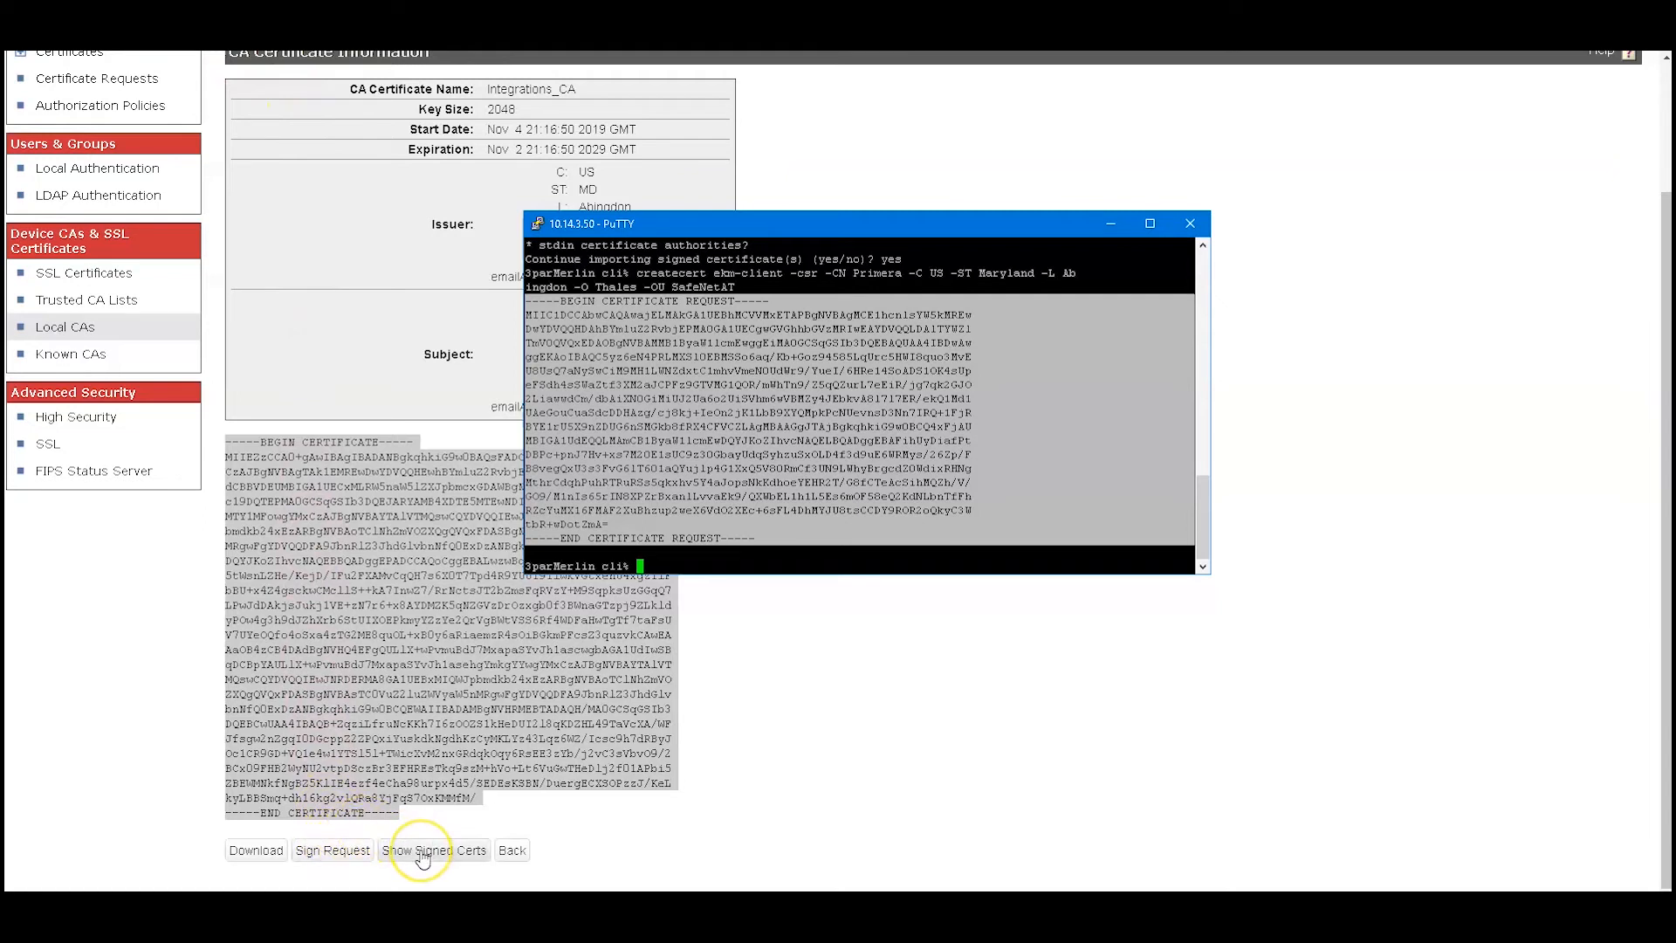
Sign the pasted certificate request with Integrations_CA as a Client certificate valid 730 days
left_click(341, 855)
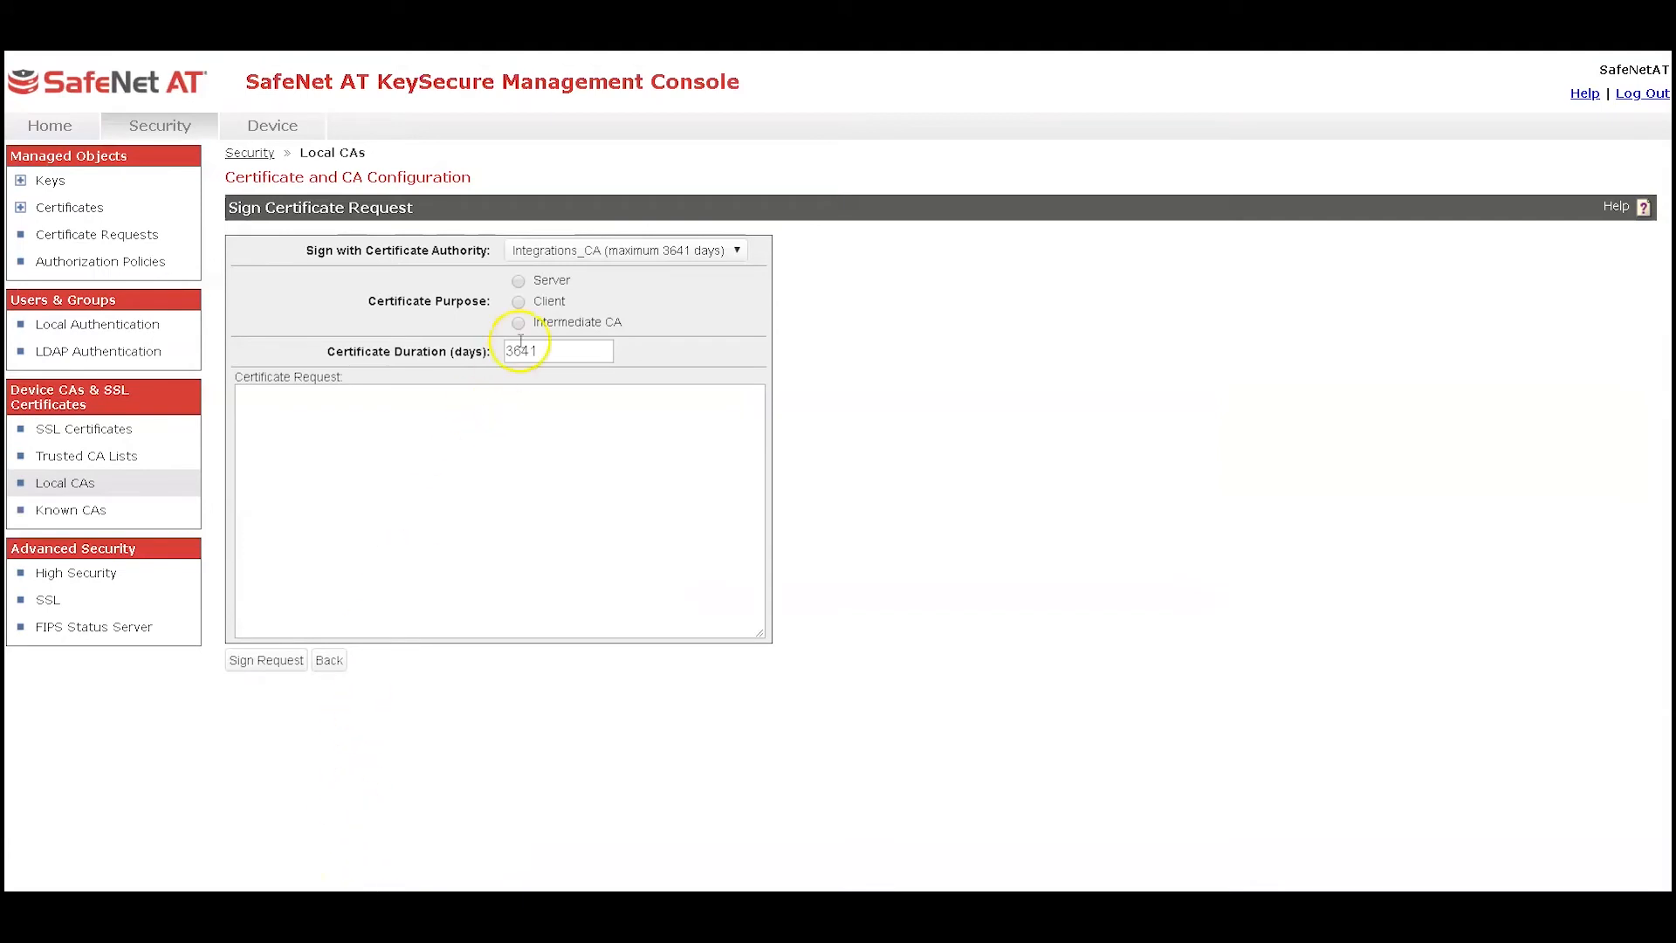
left_click(518, 301)
left_click_drag(538, 349, 479, 359)
key("BackSpace")
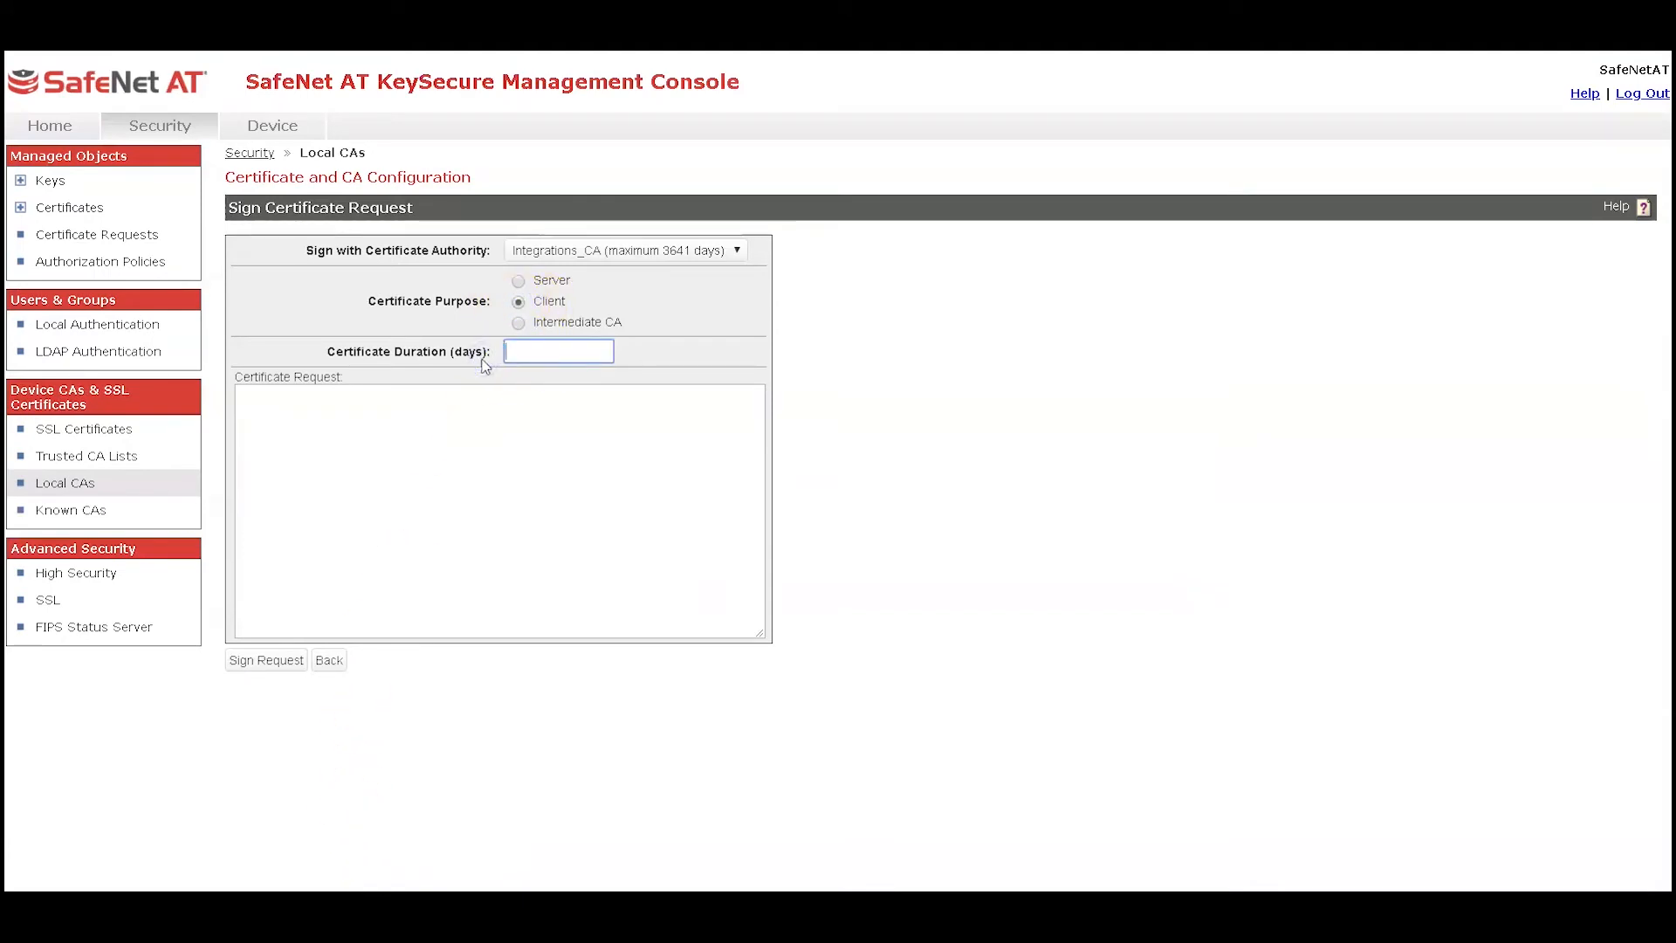
type("730")
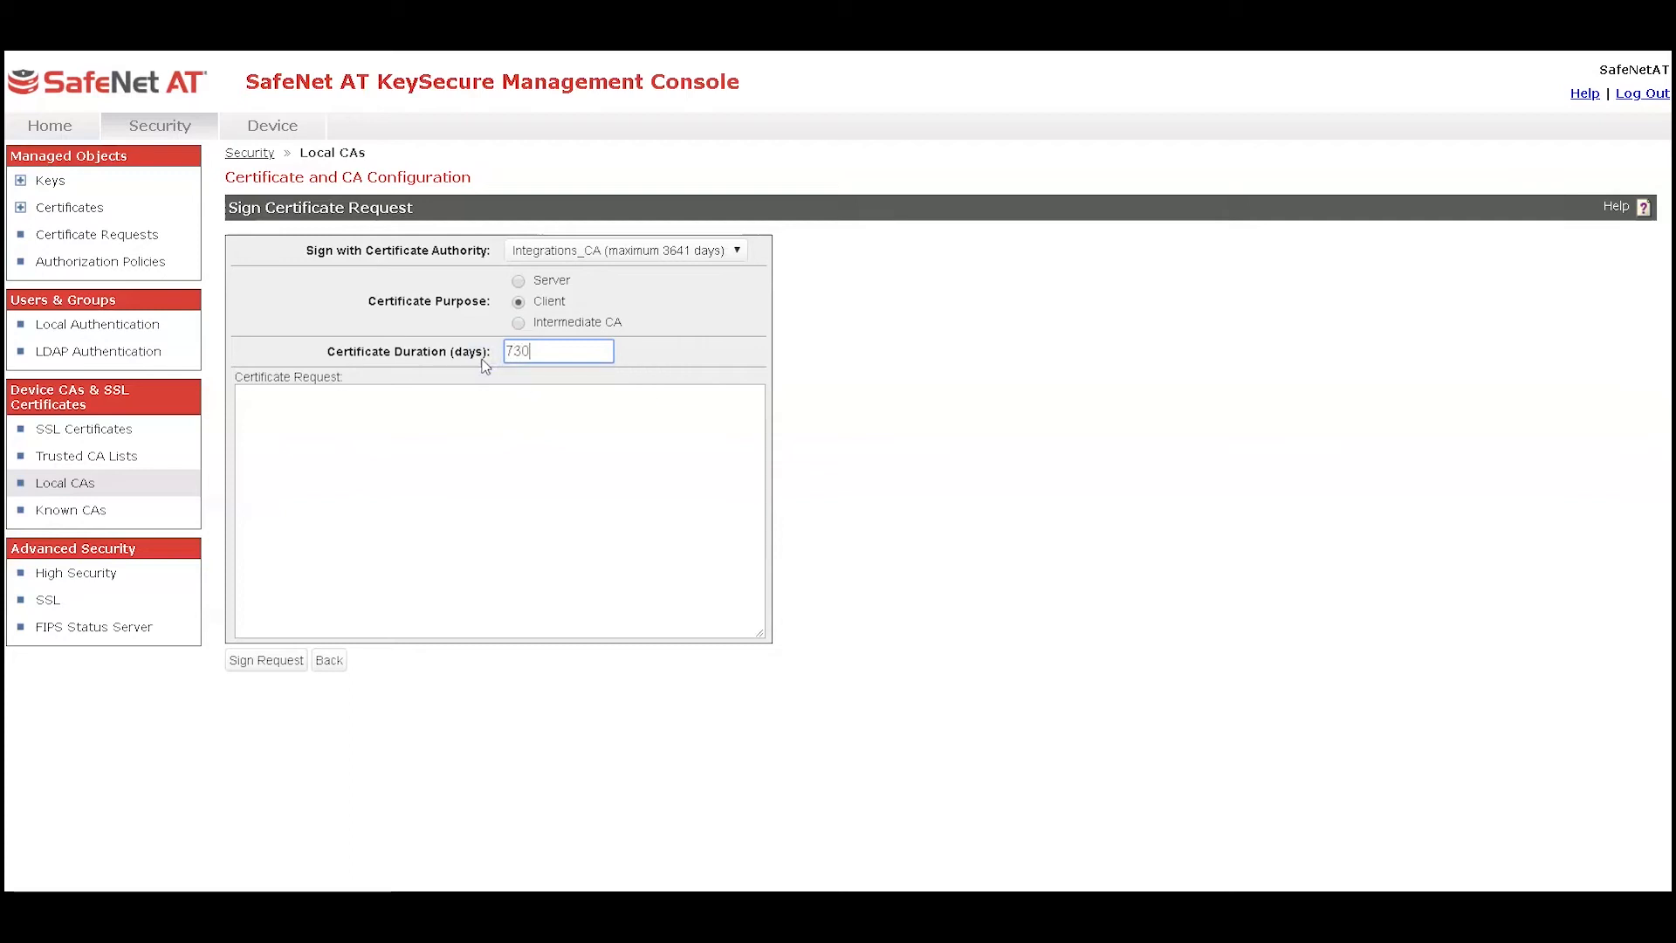
right_click(302, 418)
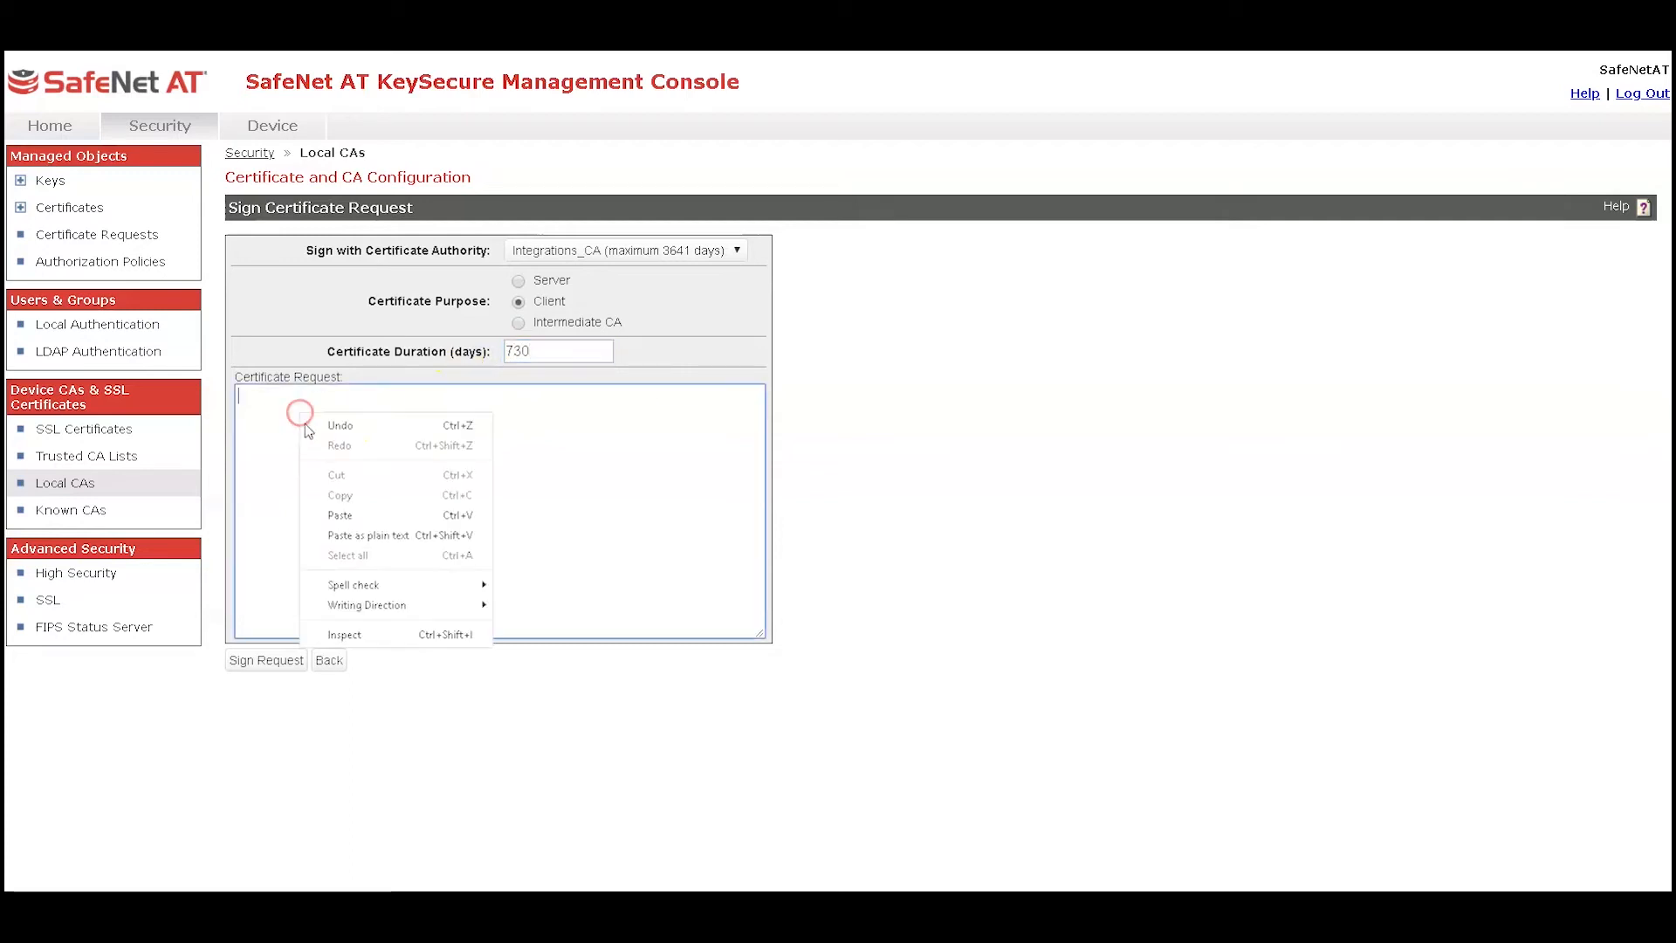
left_click(340, 515)
left_click(265, 660)
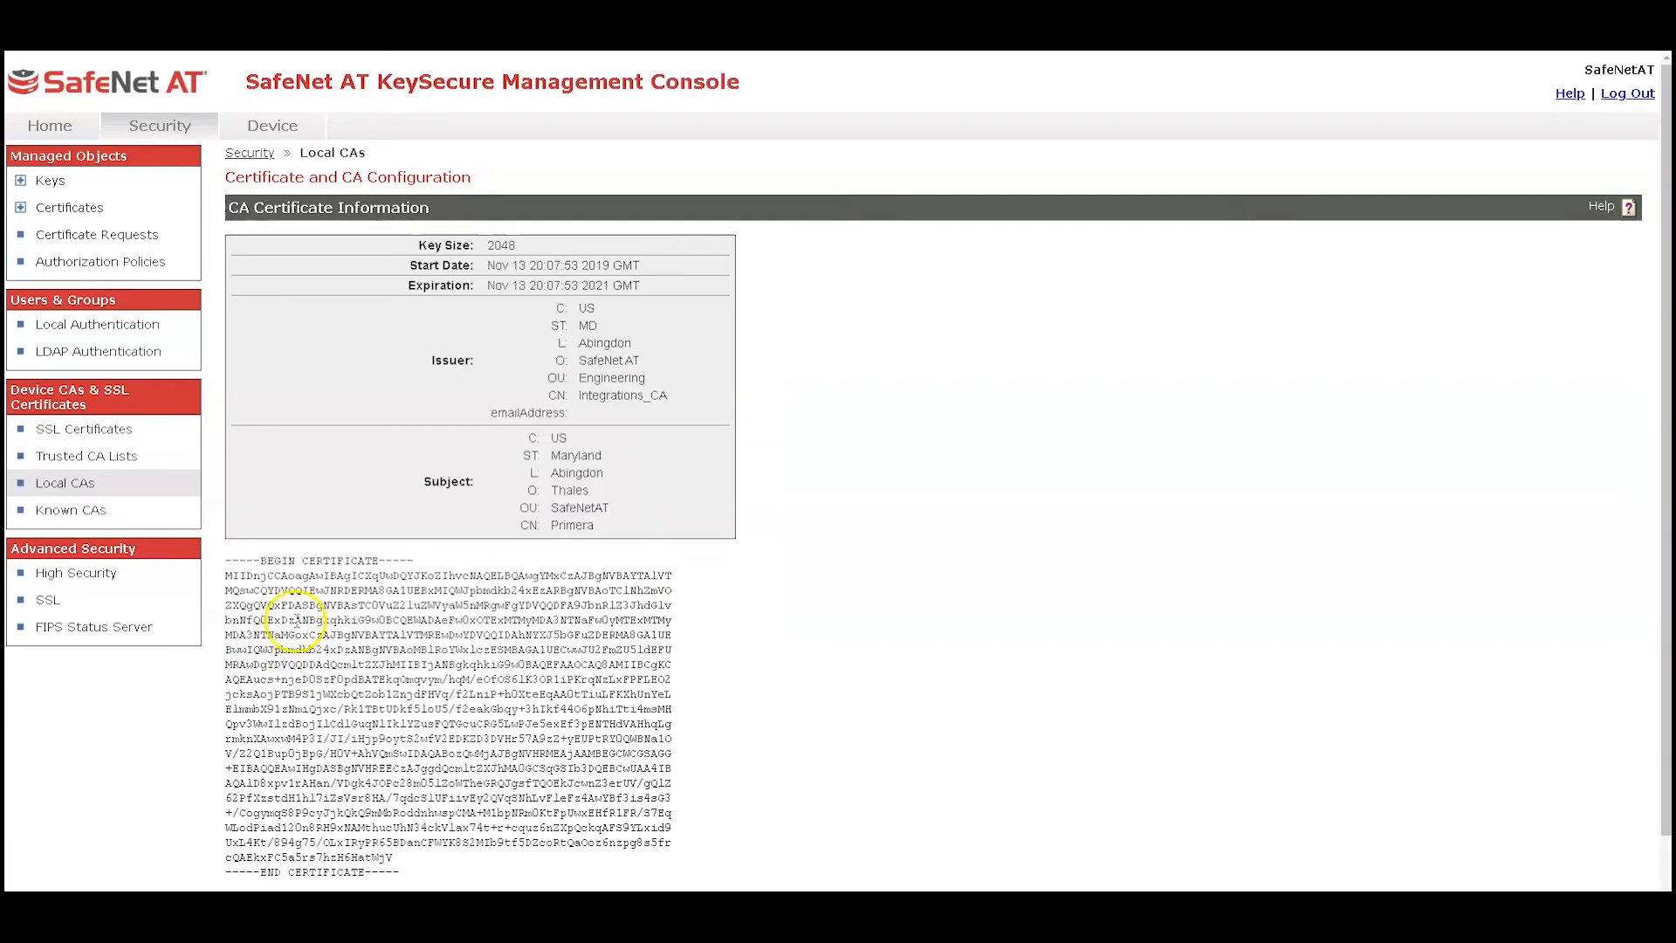
Copy the full signed Primera certificate text from the CA certificate page and switch to the array's terminal
scroll(314, 646, "down", 1)
left_click_drag(397, 814, 226, 506)
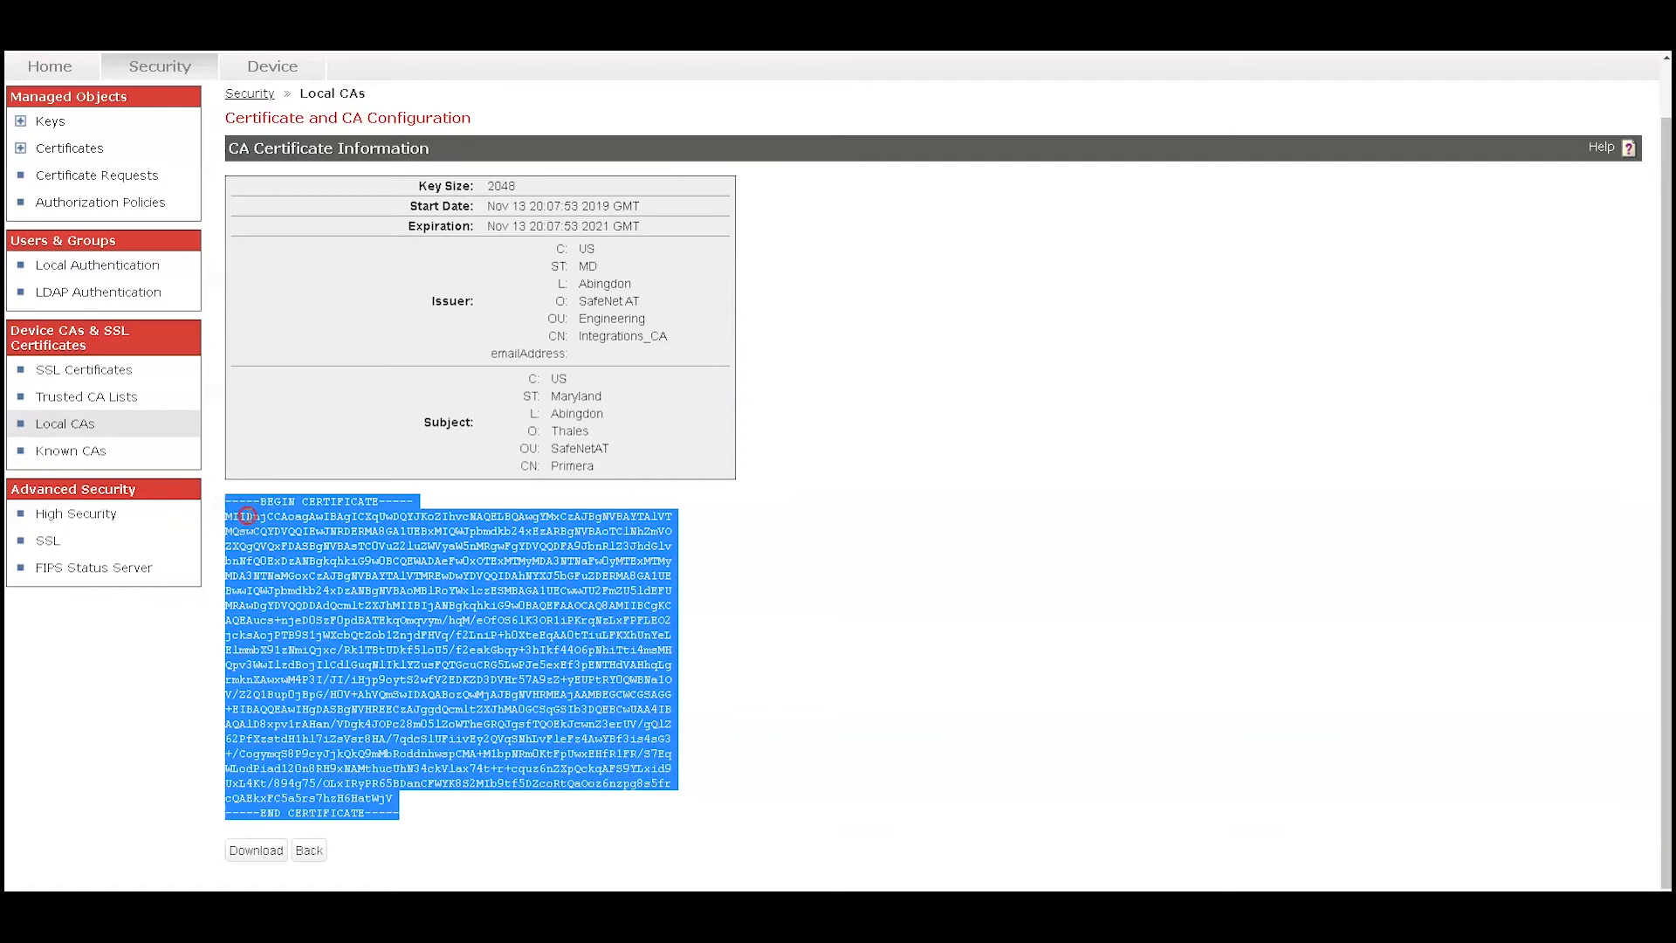
right_click(247, 516)
left_click(266, 527)
left_click(231, 916)
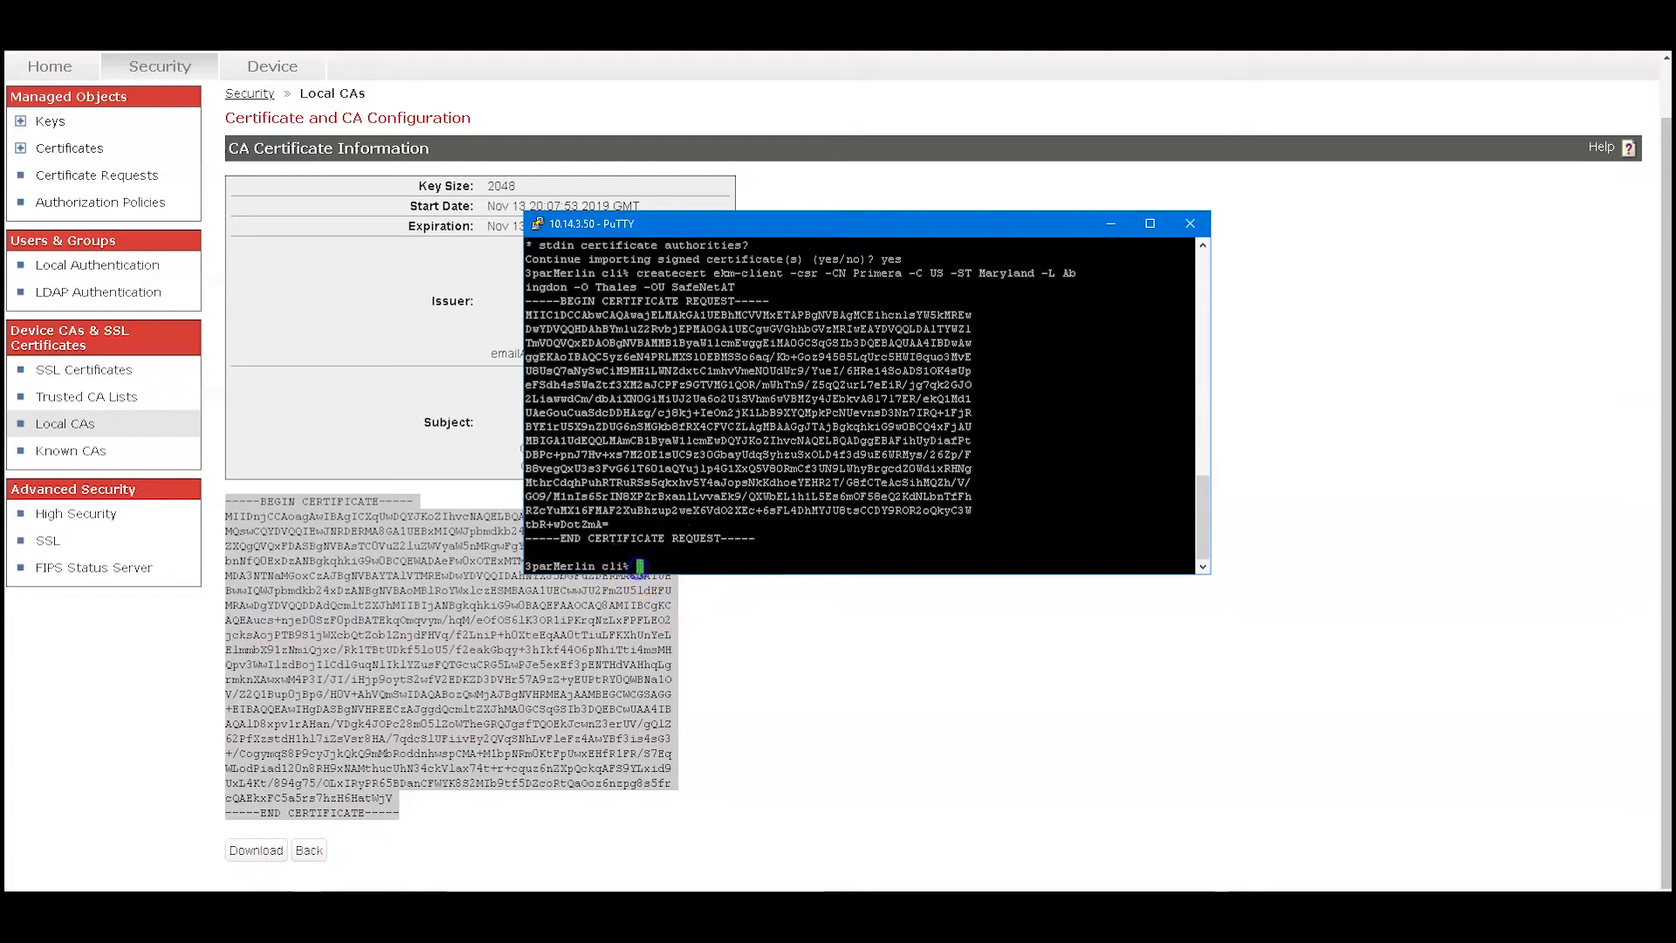
Run importcert ekm-client stdin to import the signed client certificate
type("import ce")
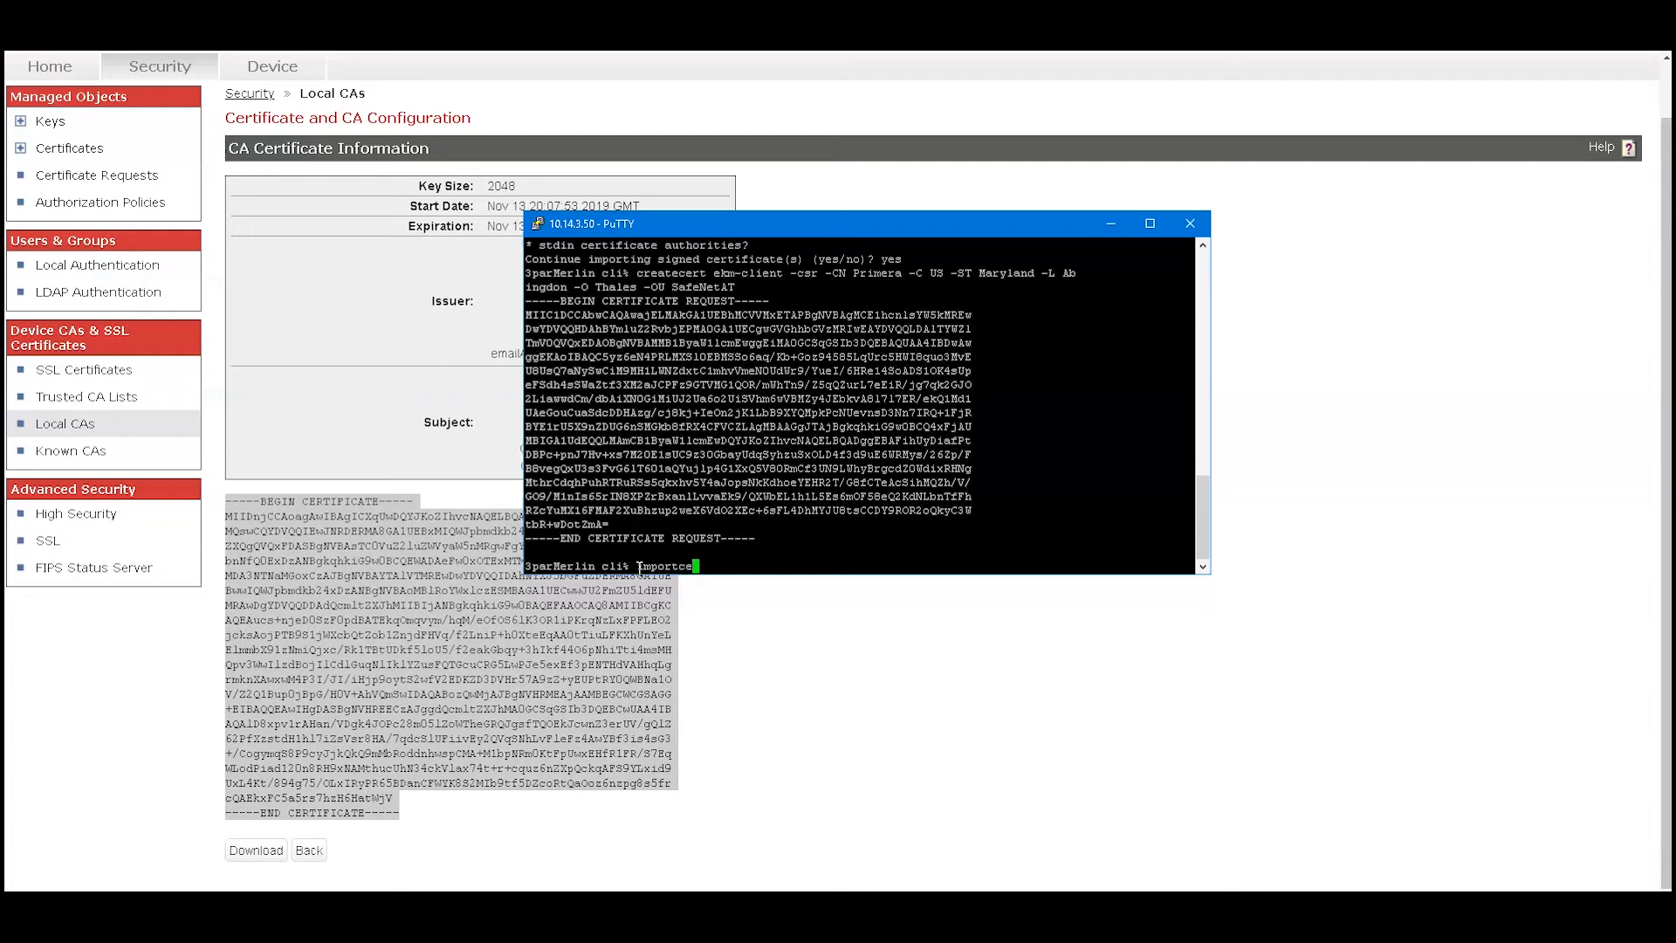
type("rt ekm-client stdin")
key("Return")
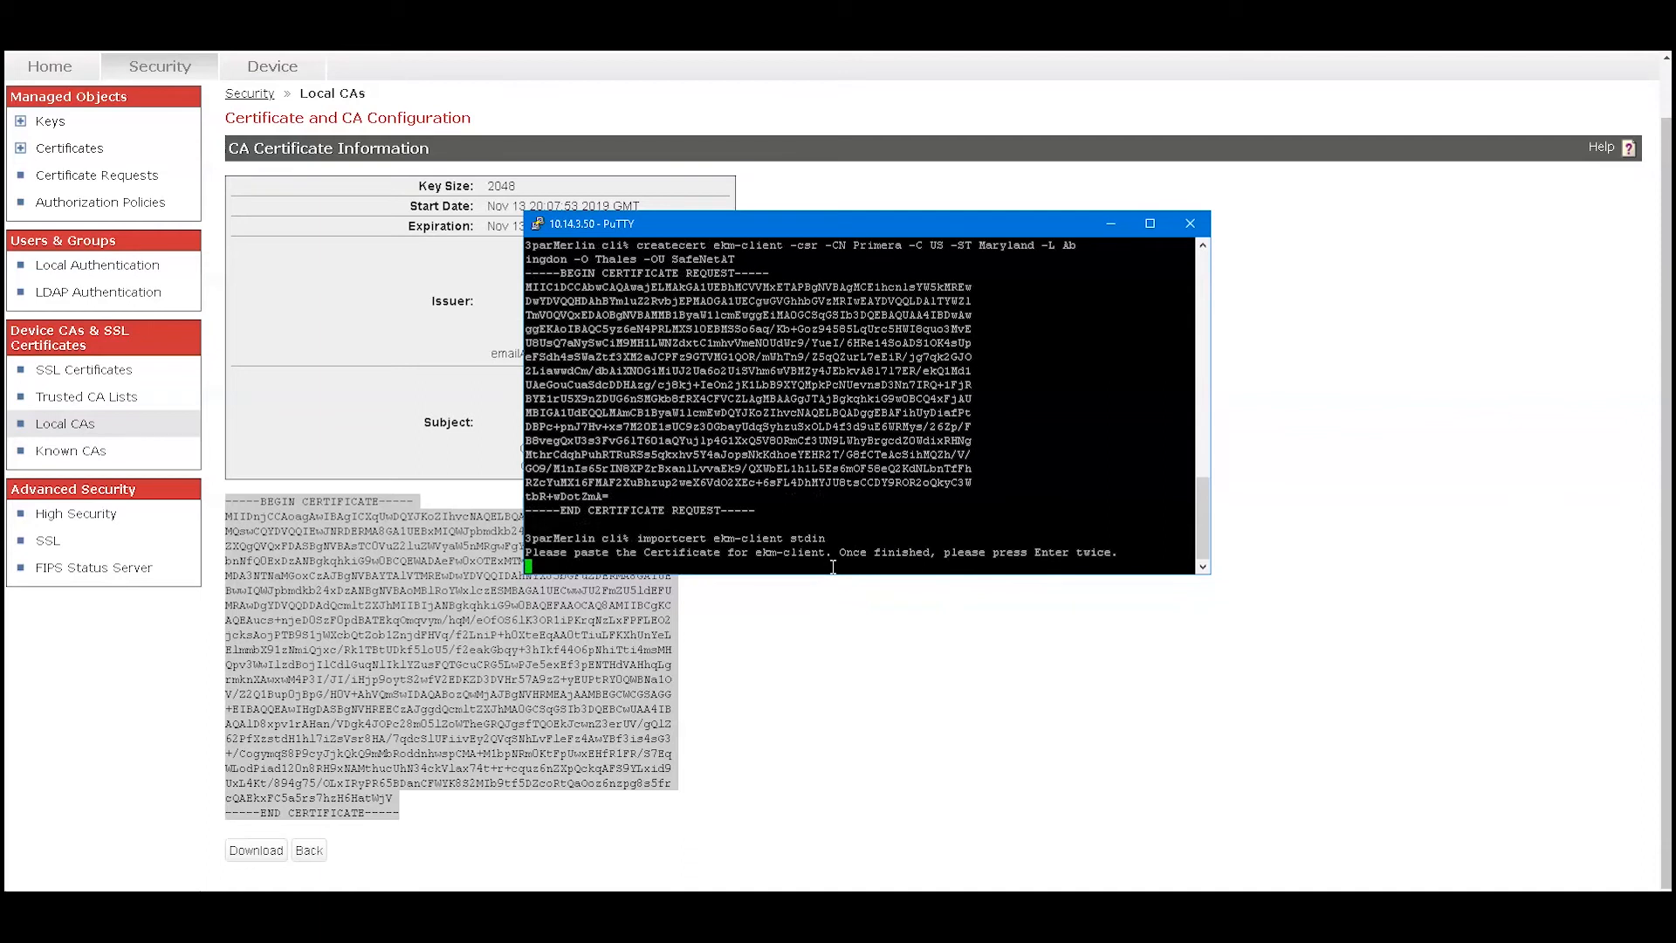
Paste the signed certificate, finish the input with two blank lines, and confirm the import with yes
right_click(833, 566)
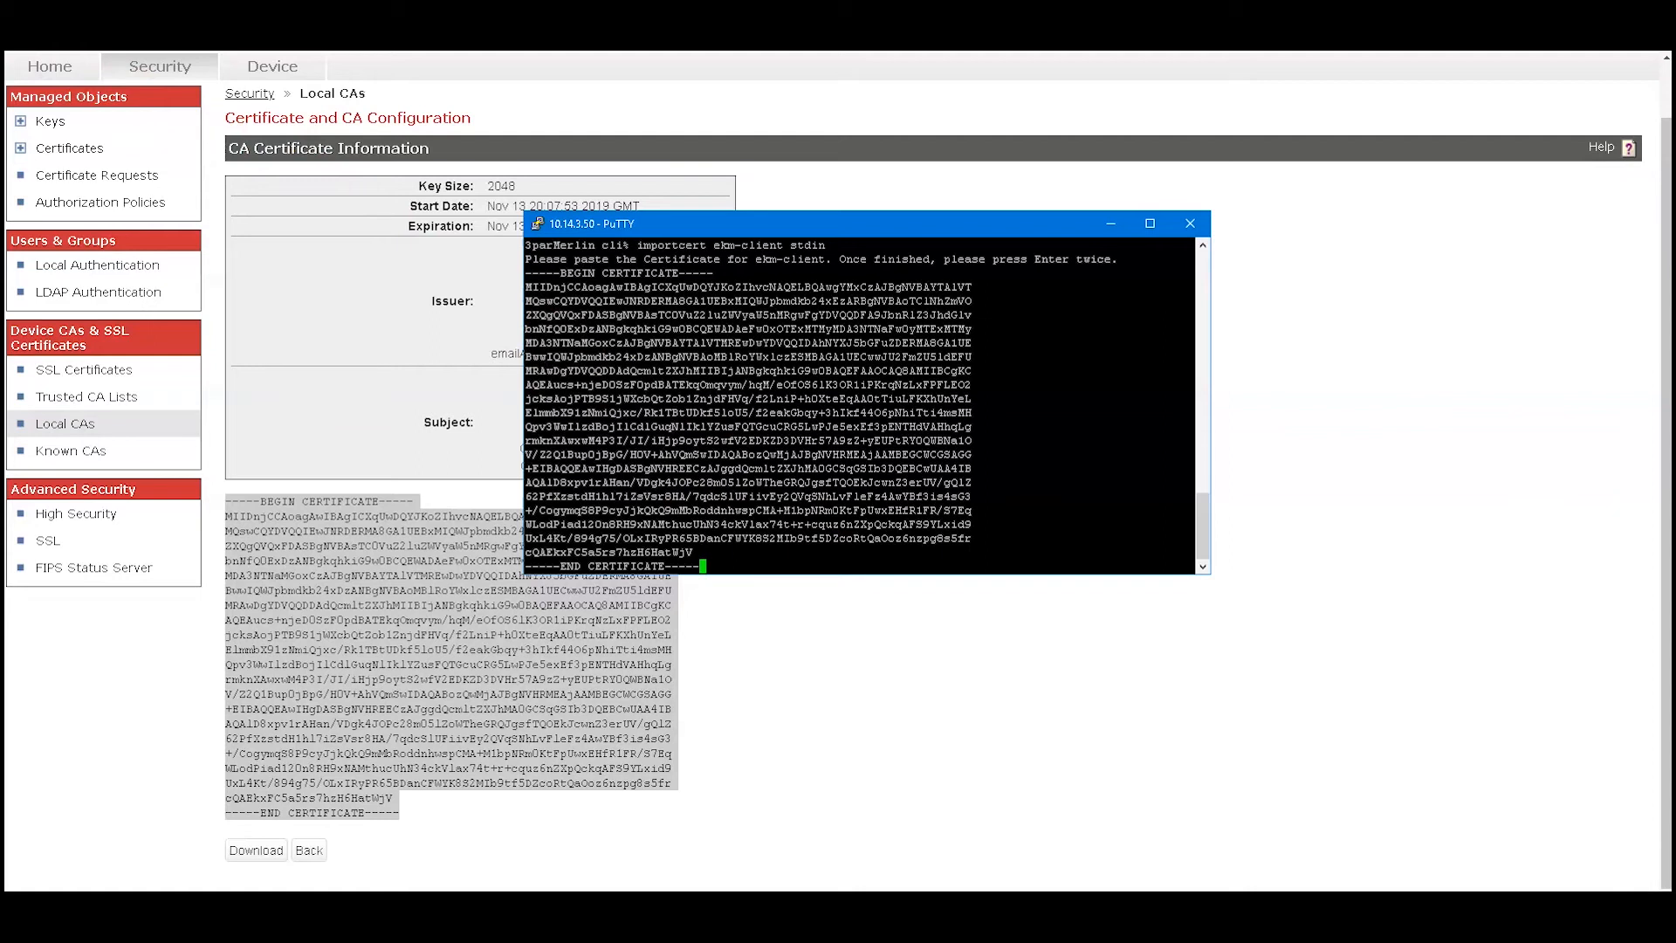
left_click(704, 566)
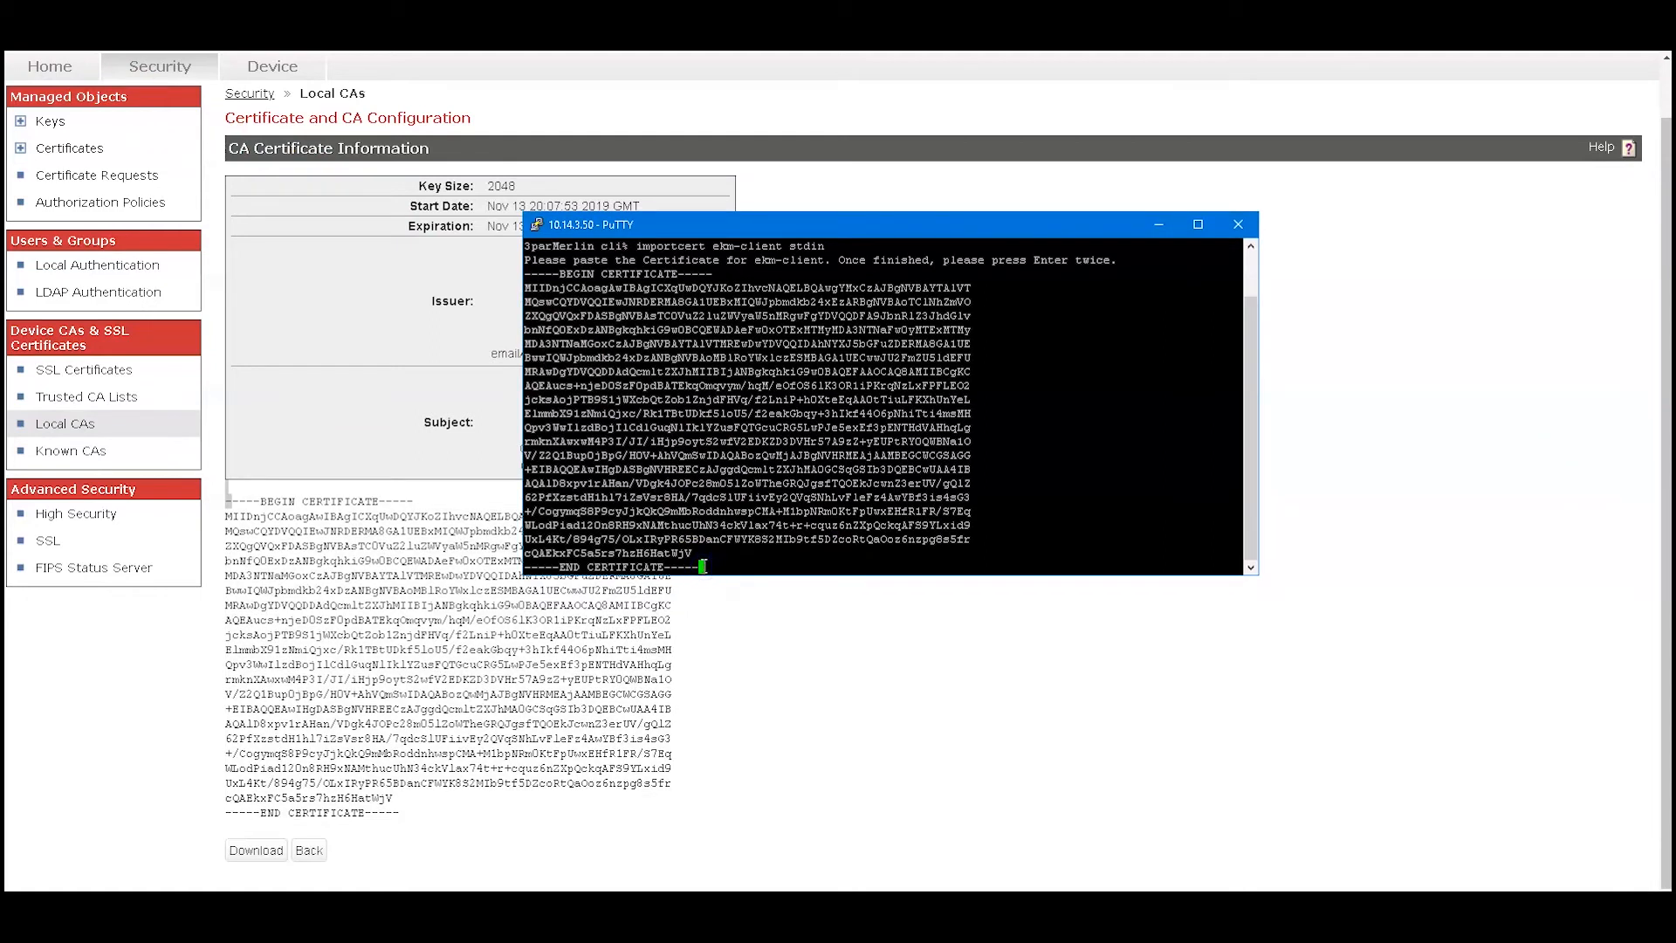
key("Return")
key("Return")
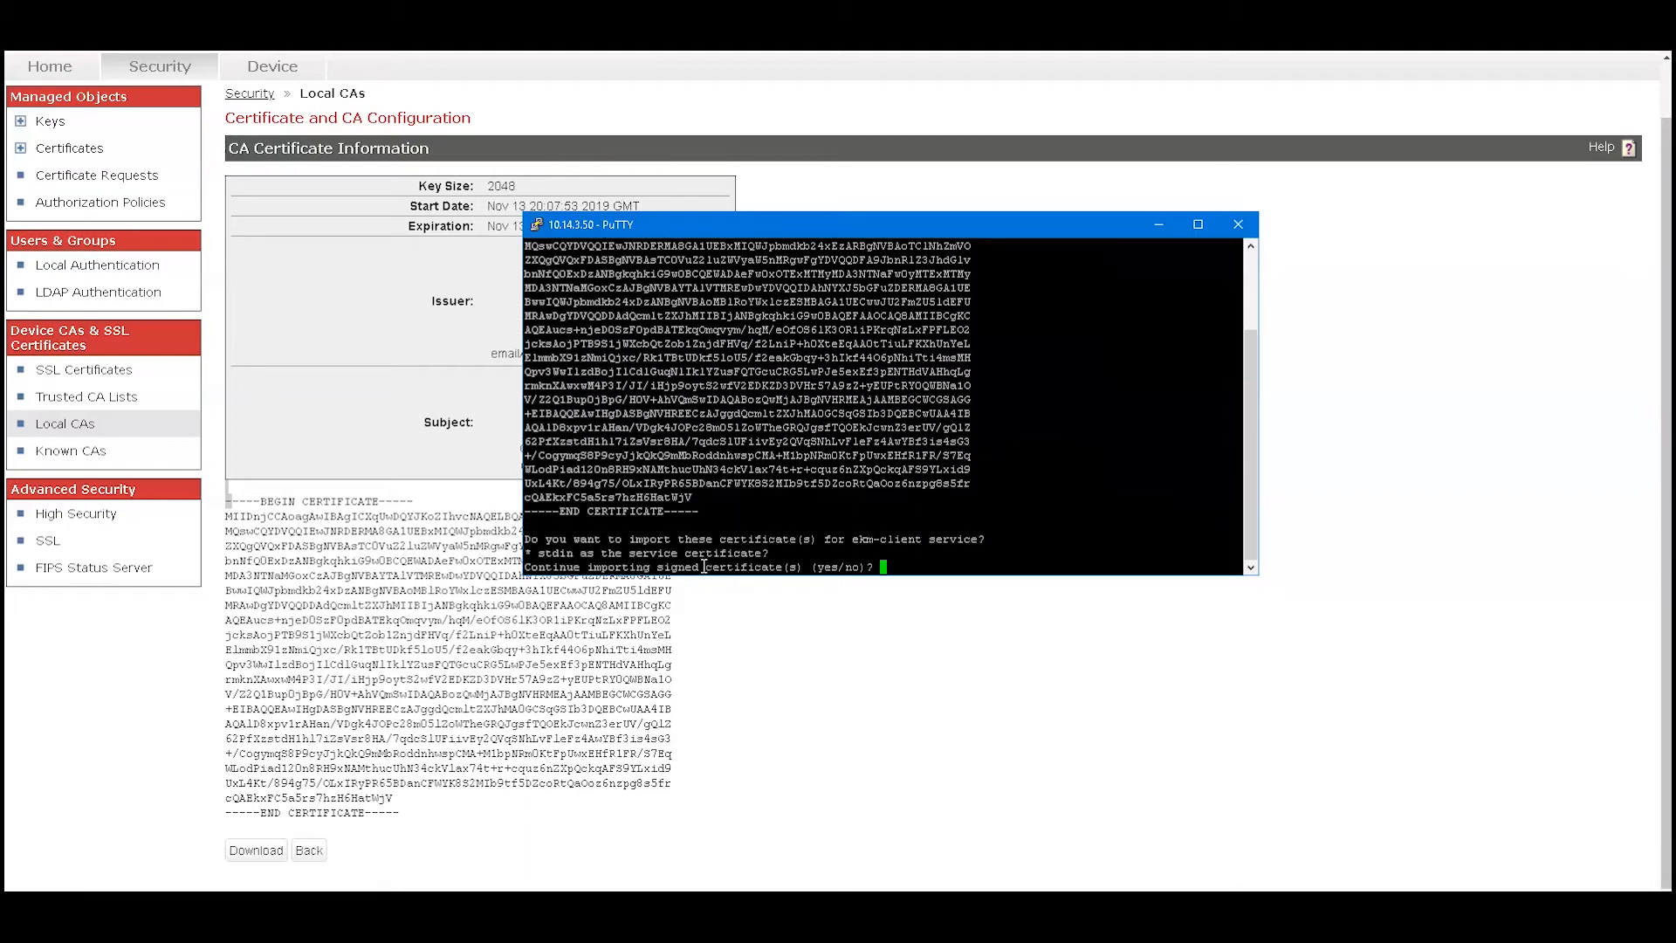
type("yes")
key("Return")
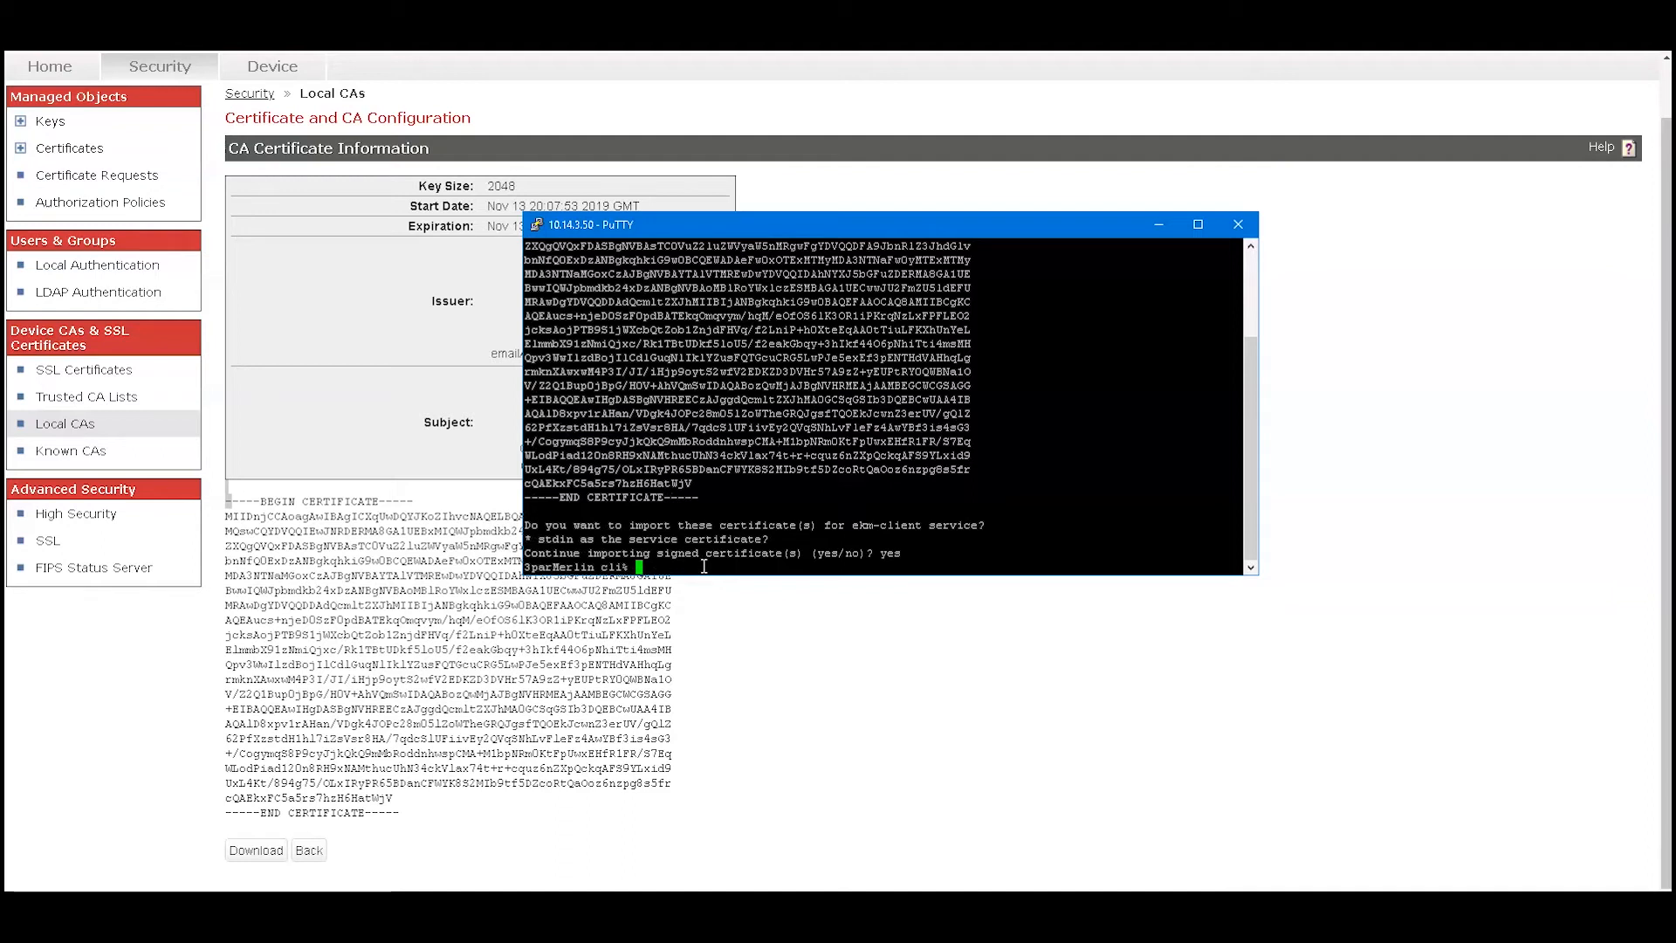
Run showcert to list the installed certificates
type("showcert")
key("Return")
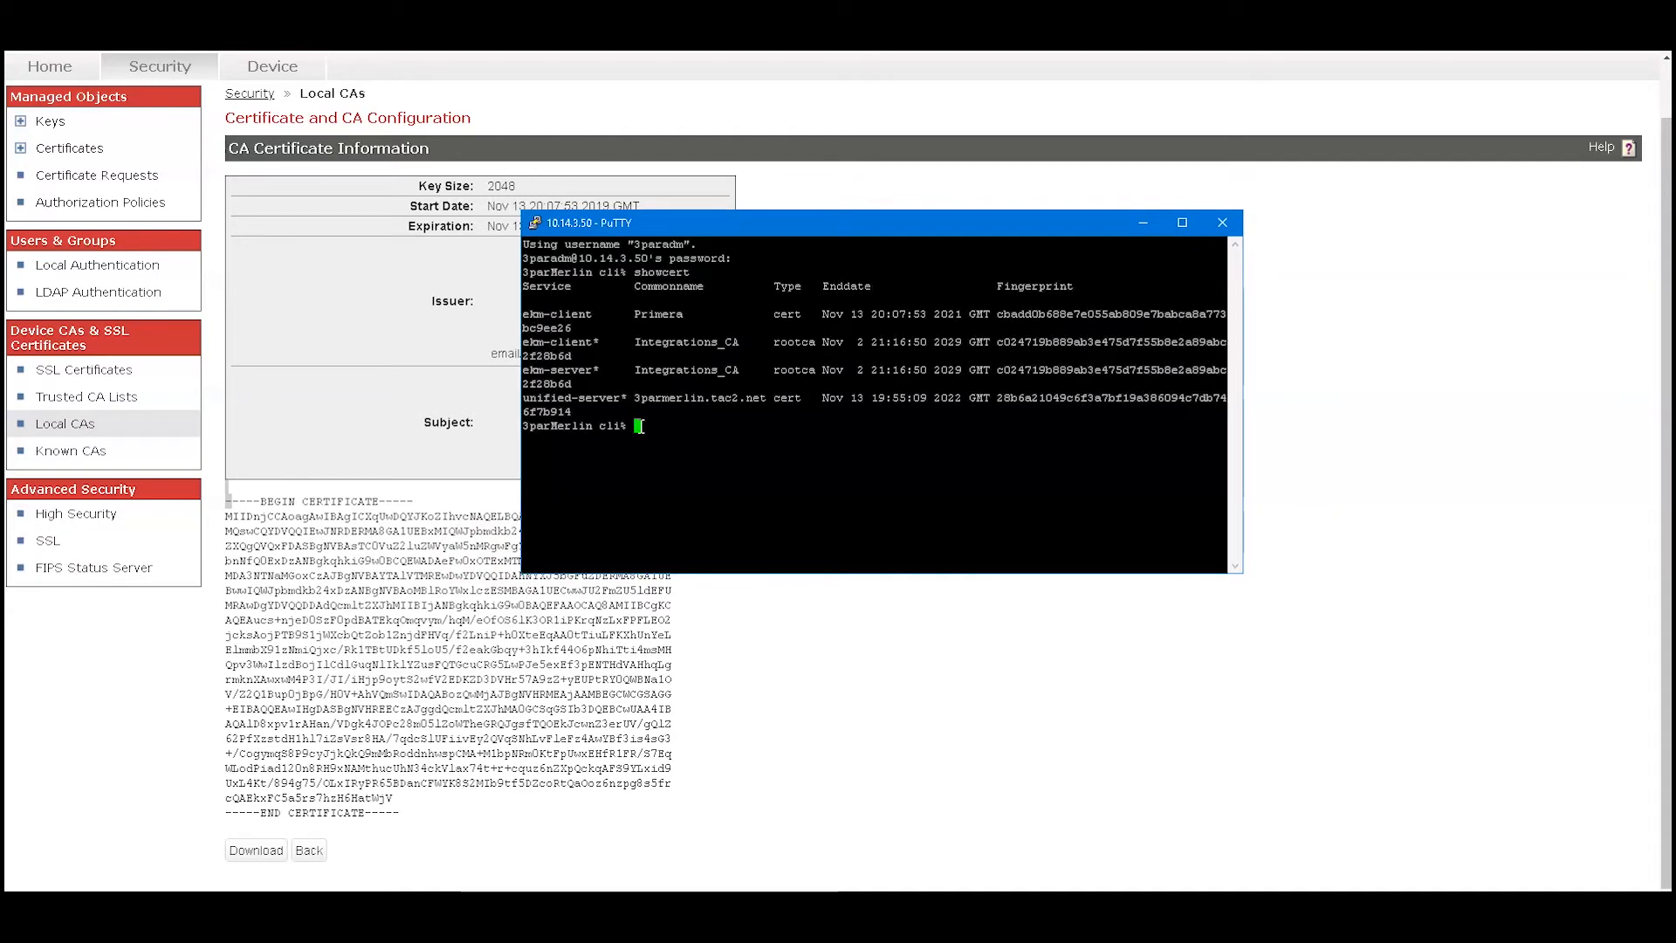
Run controlencryption setekm -setserver 10.14.7.84 -port 5696 -ekmuser Primera -kmipprotocols 1.0,1.3 and answer the EKM user password prompt
type("controlencrypt")
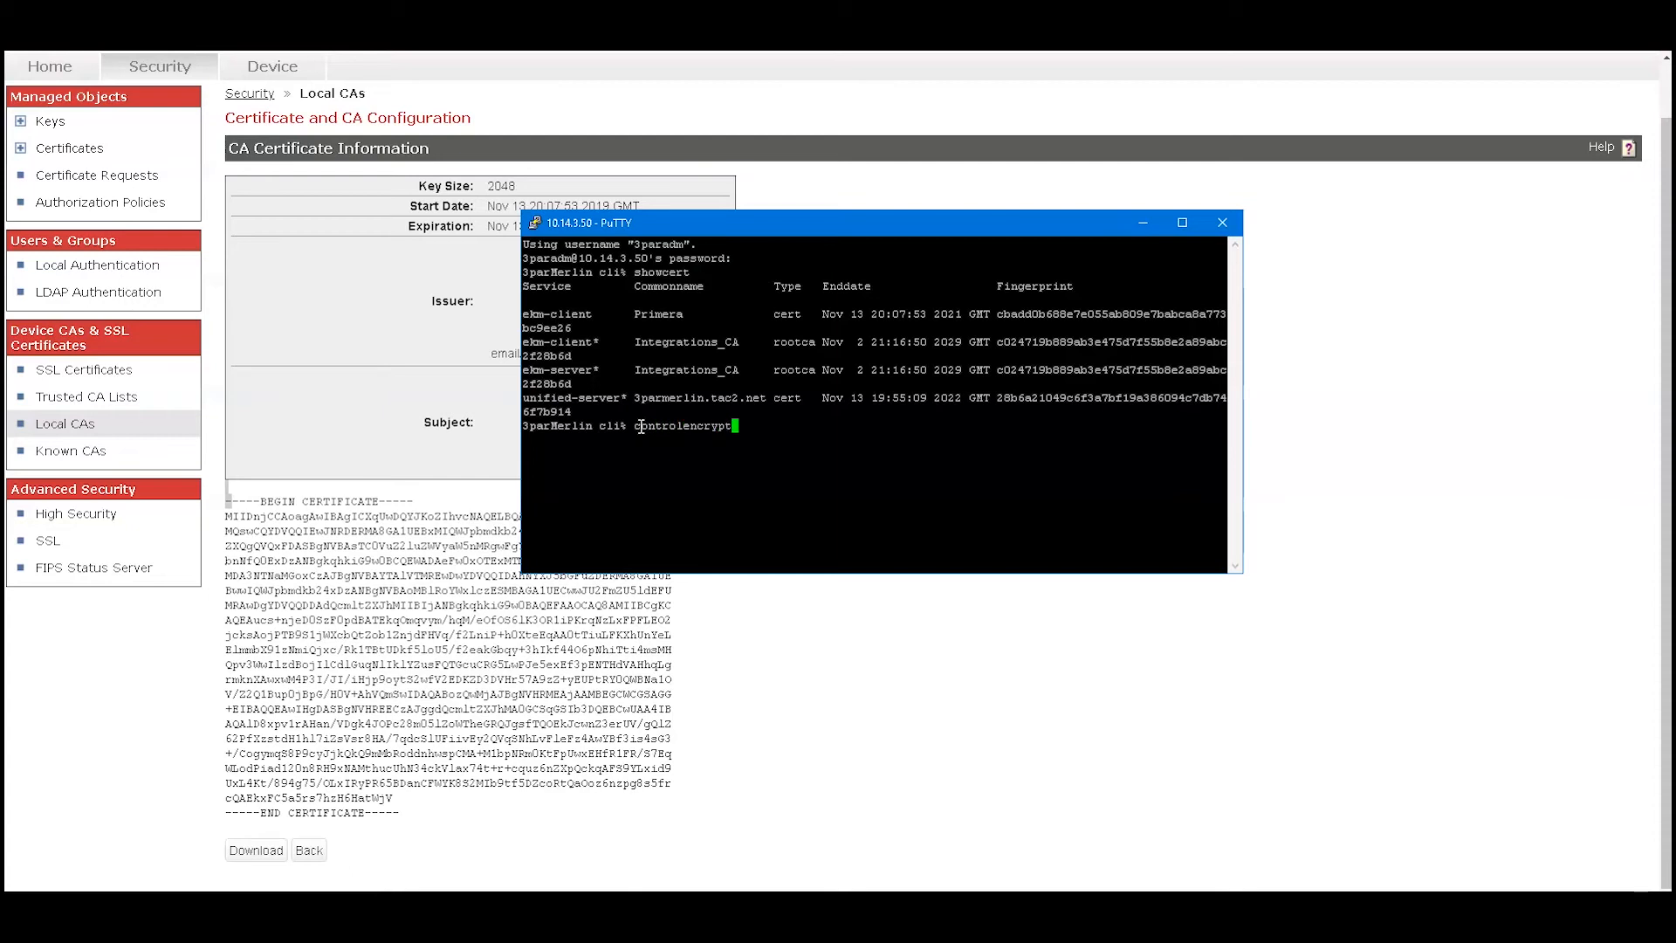
type("ion setekm -setserver 10.14.7.84 -p")
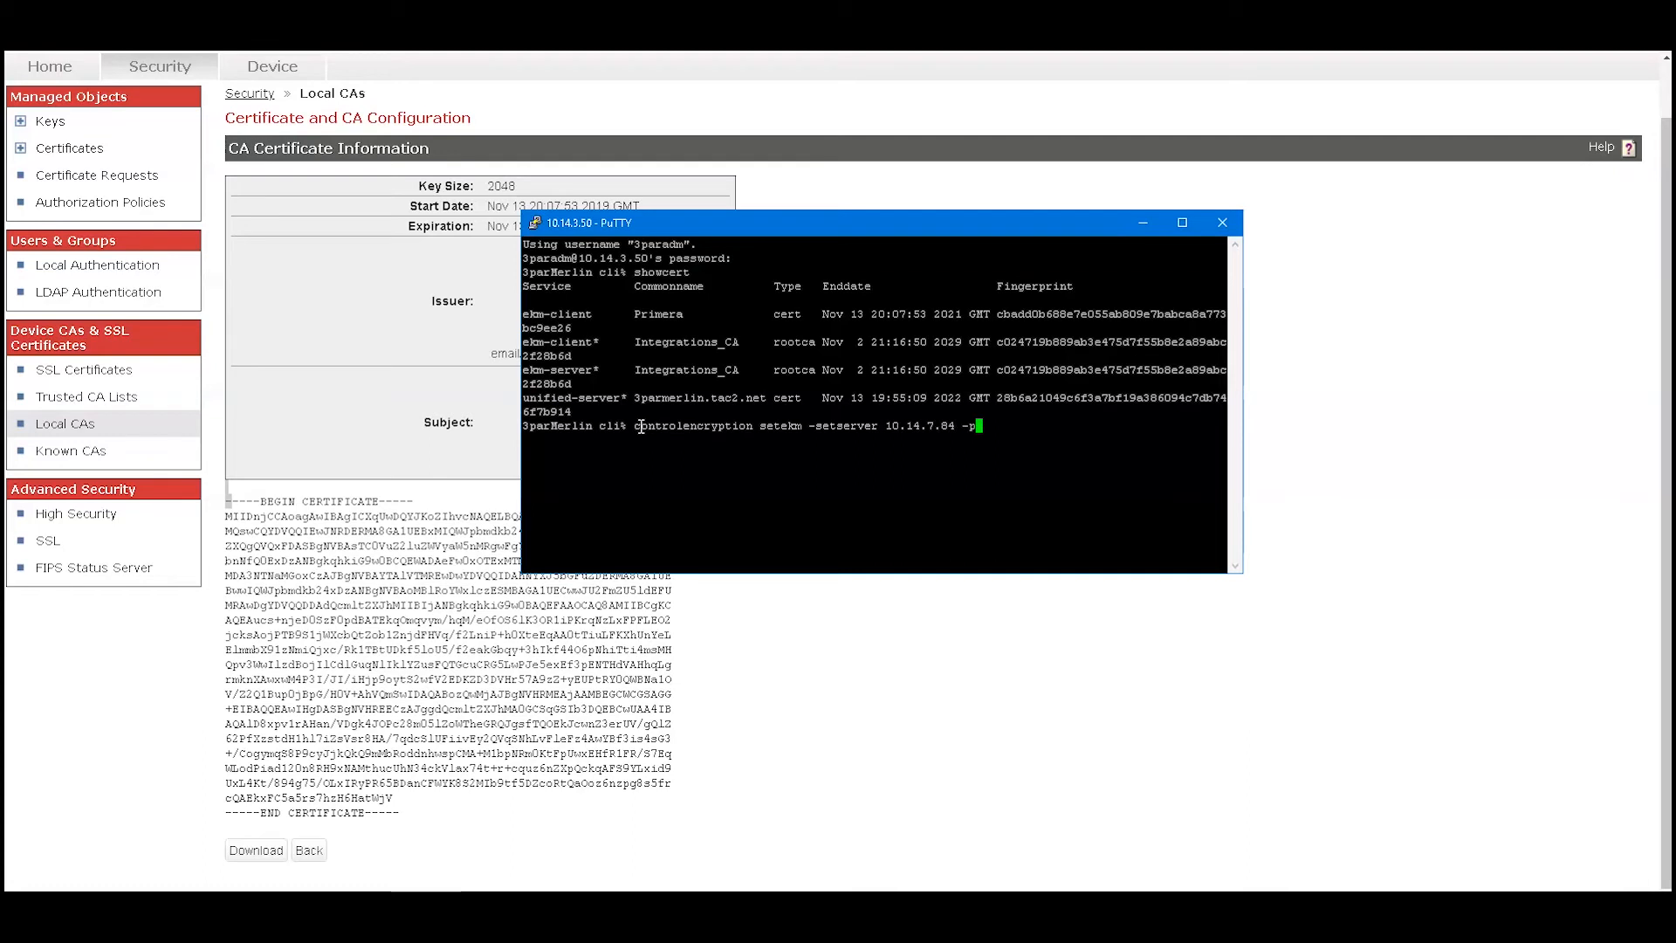
type("ort 56")
type("96")
type("-ekm")
type("user")
type(" Primer")
type("a")
type(" -k")
type("im")
key("BackSpace")
key("BackSpace")
type("mip")
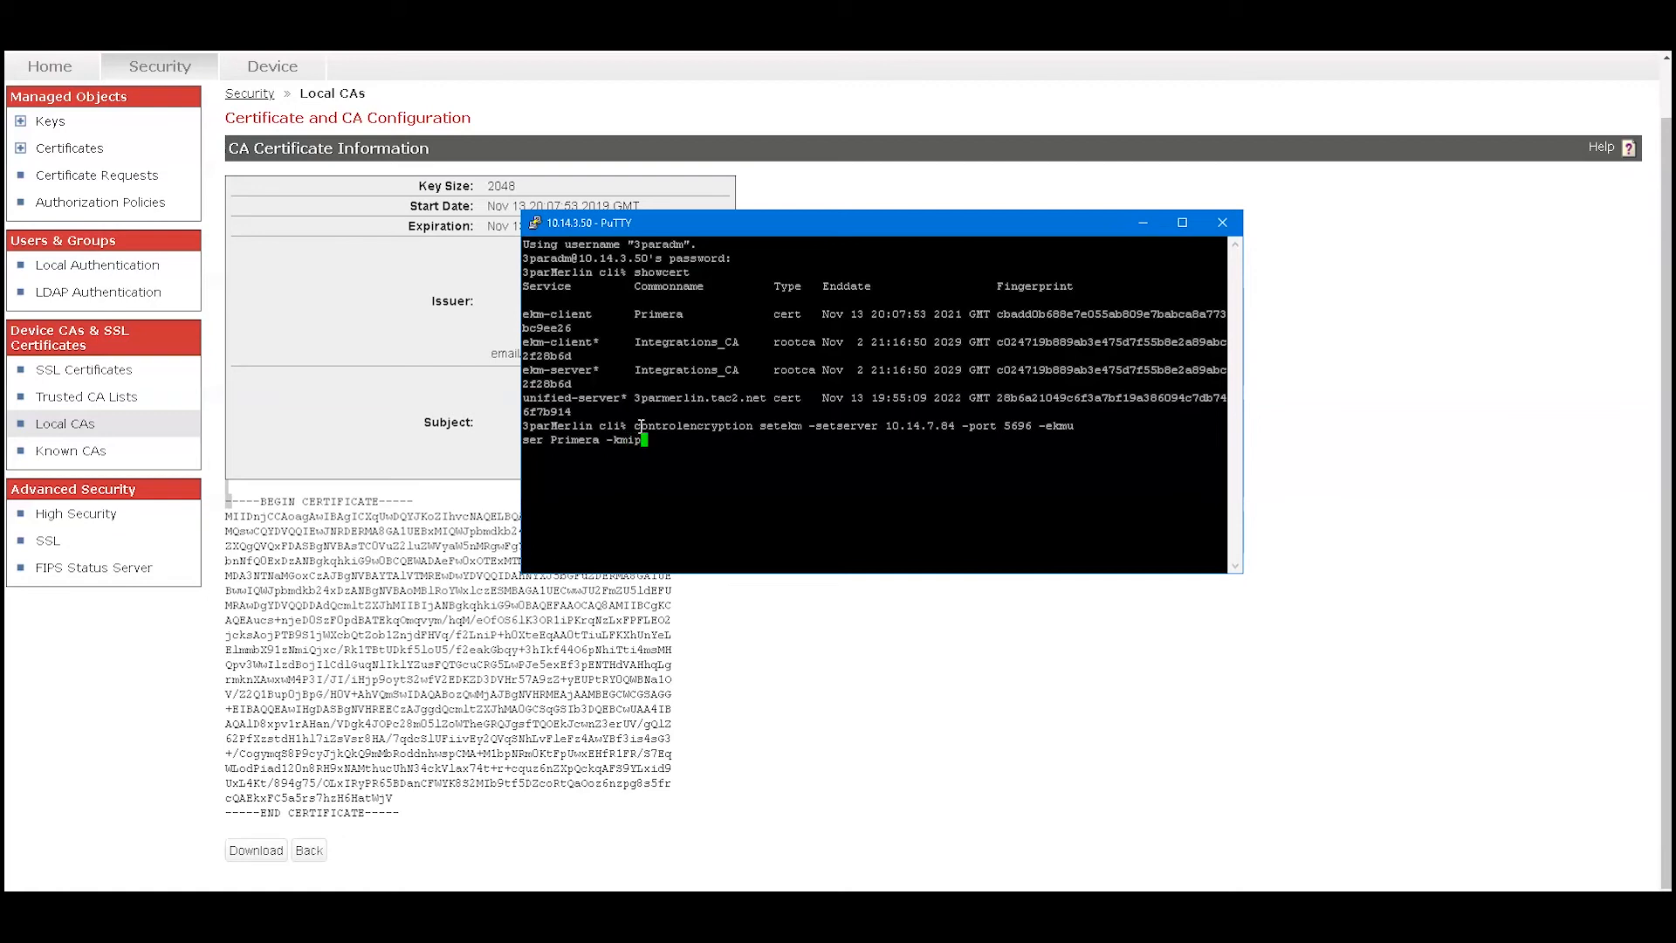
type("pro")
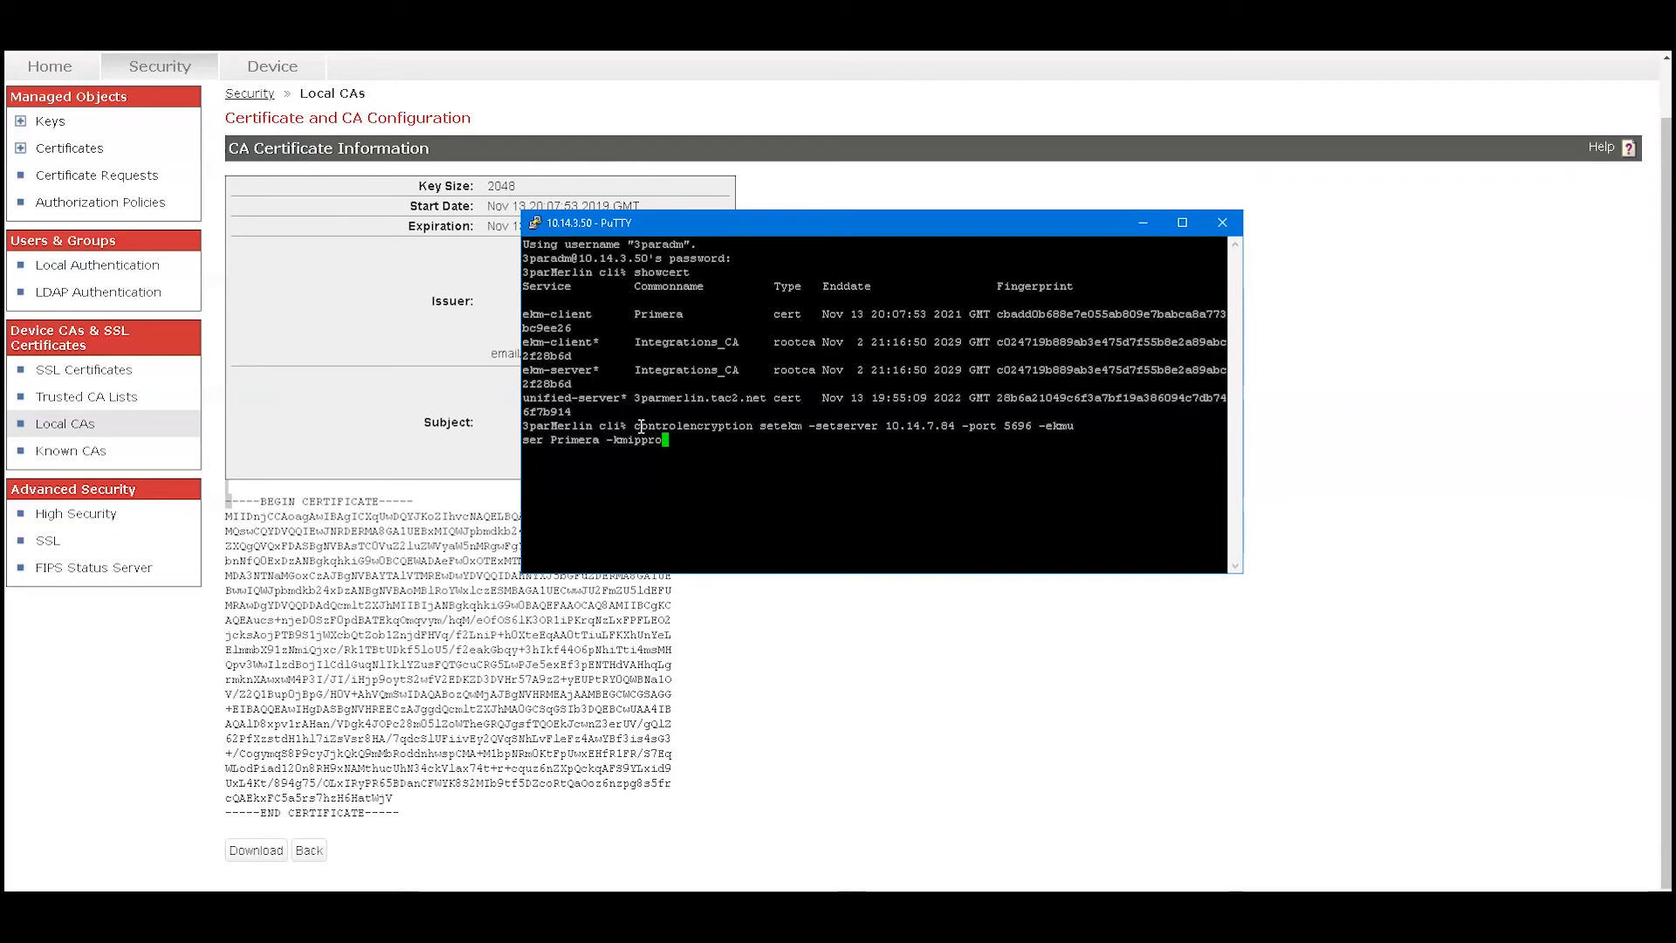
type("tocols")
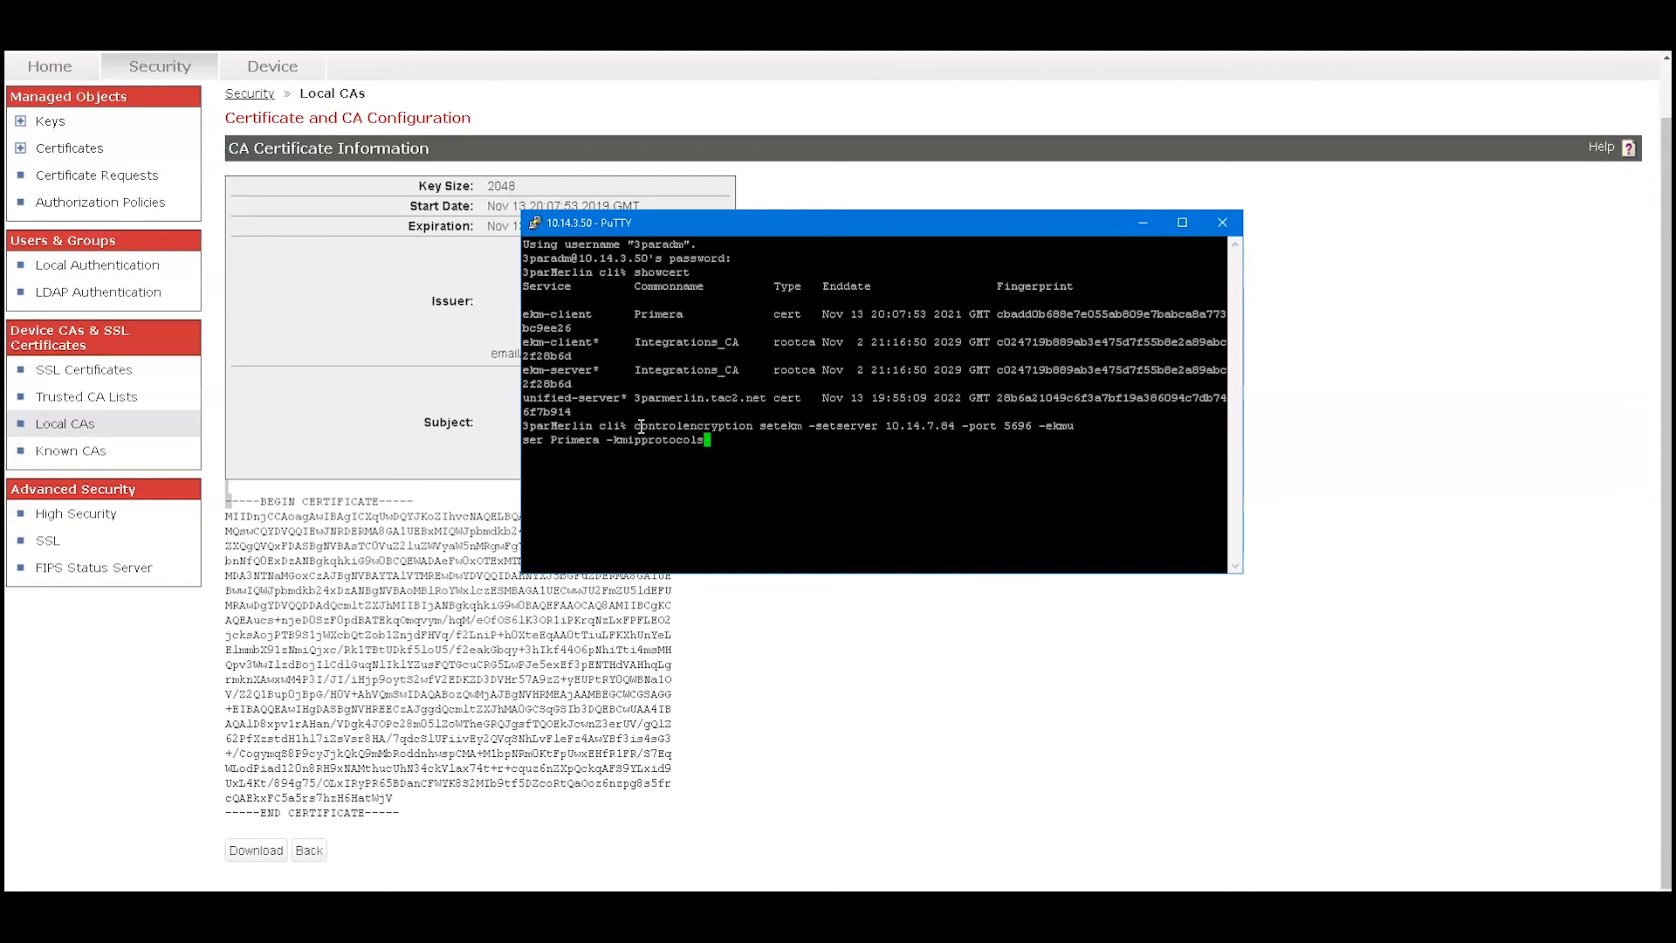
type(" 1.0,1.")
type("3")
key("Return")
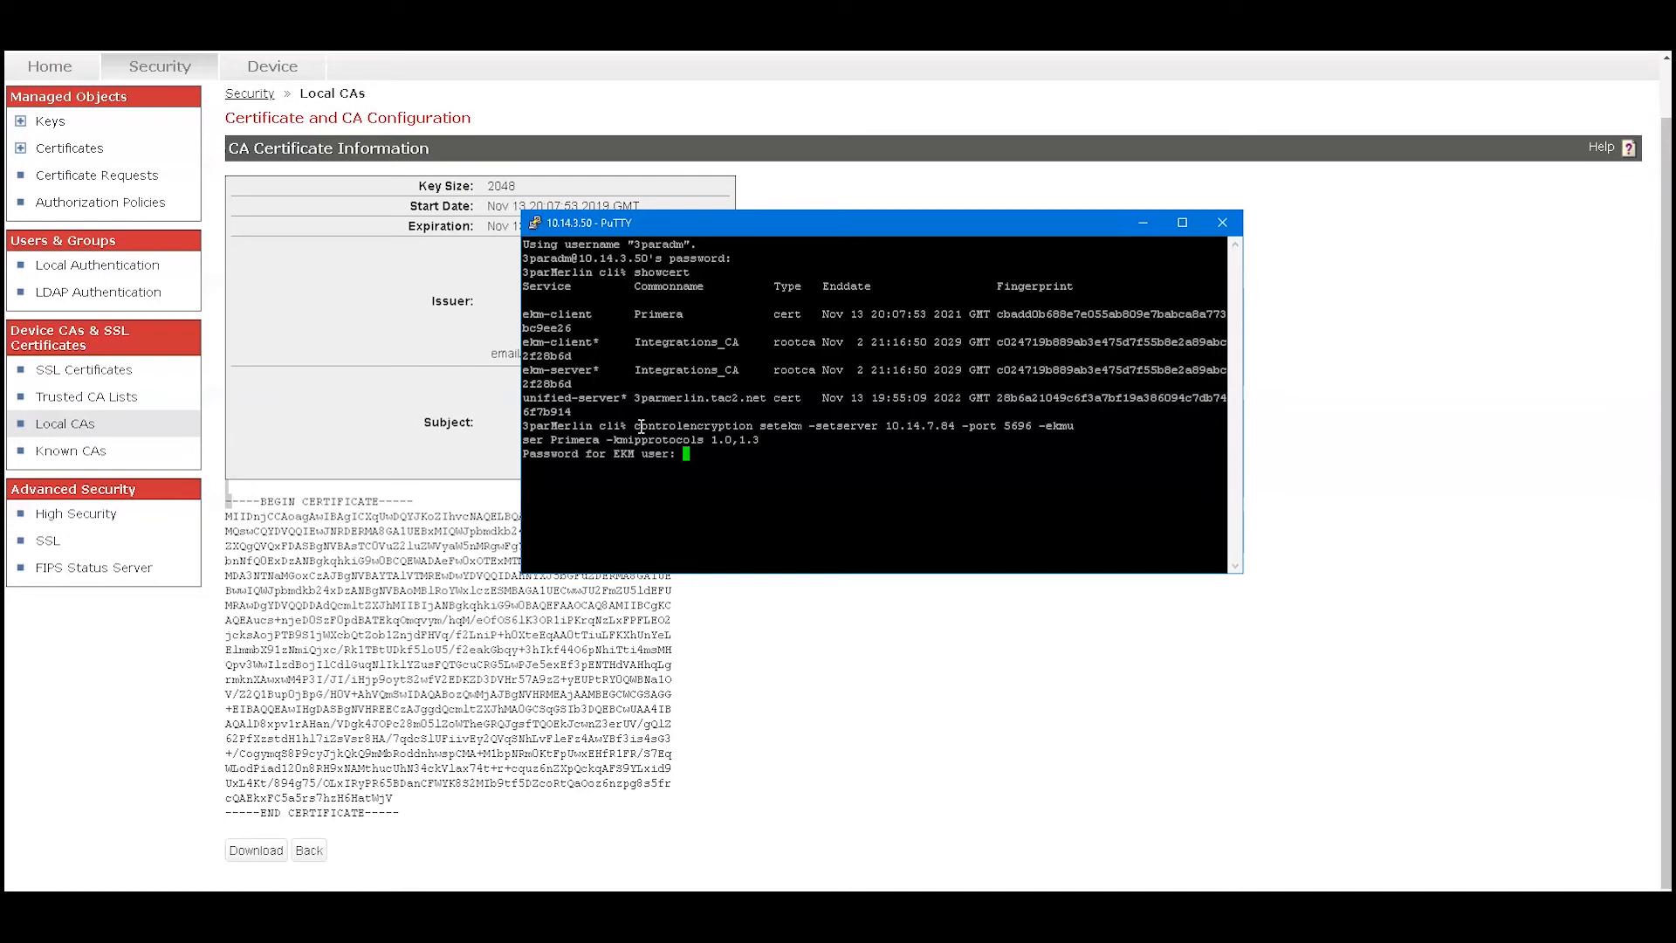
key("Return")
Verify the EKM configuration with controlencryption checkekm
type("checkekm")
key("Return")
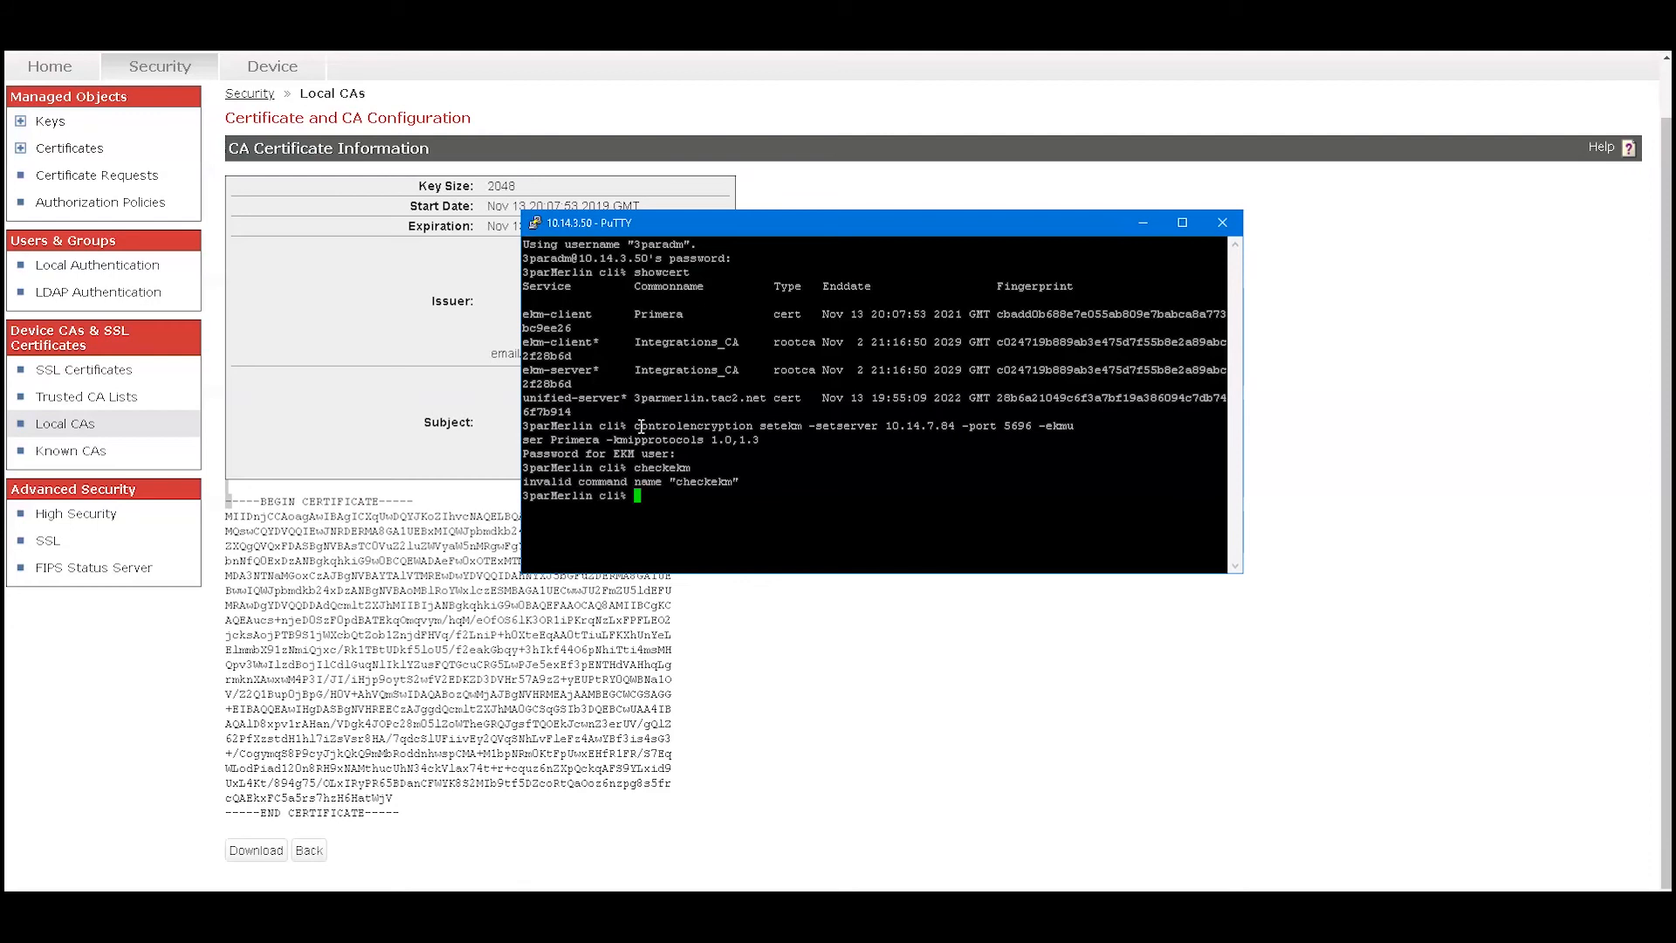
type("controlencryption checkekm")
key("Return")
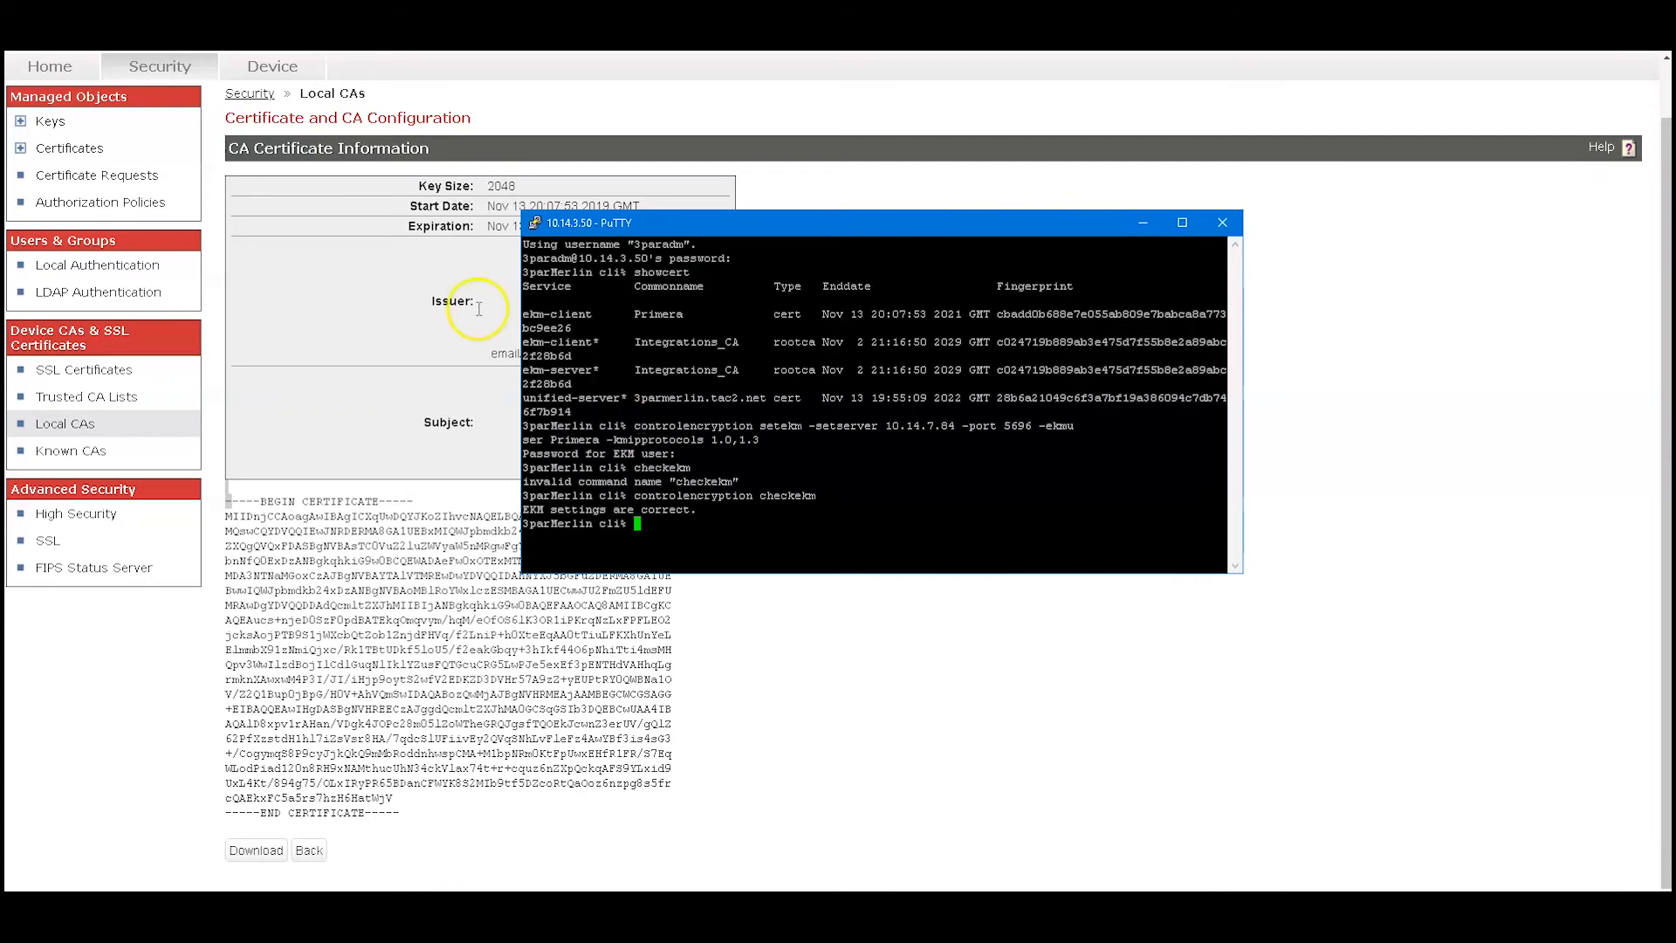
Open the KeySecure device log viewer's Activity log
left_click(266, 67)
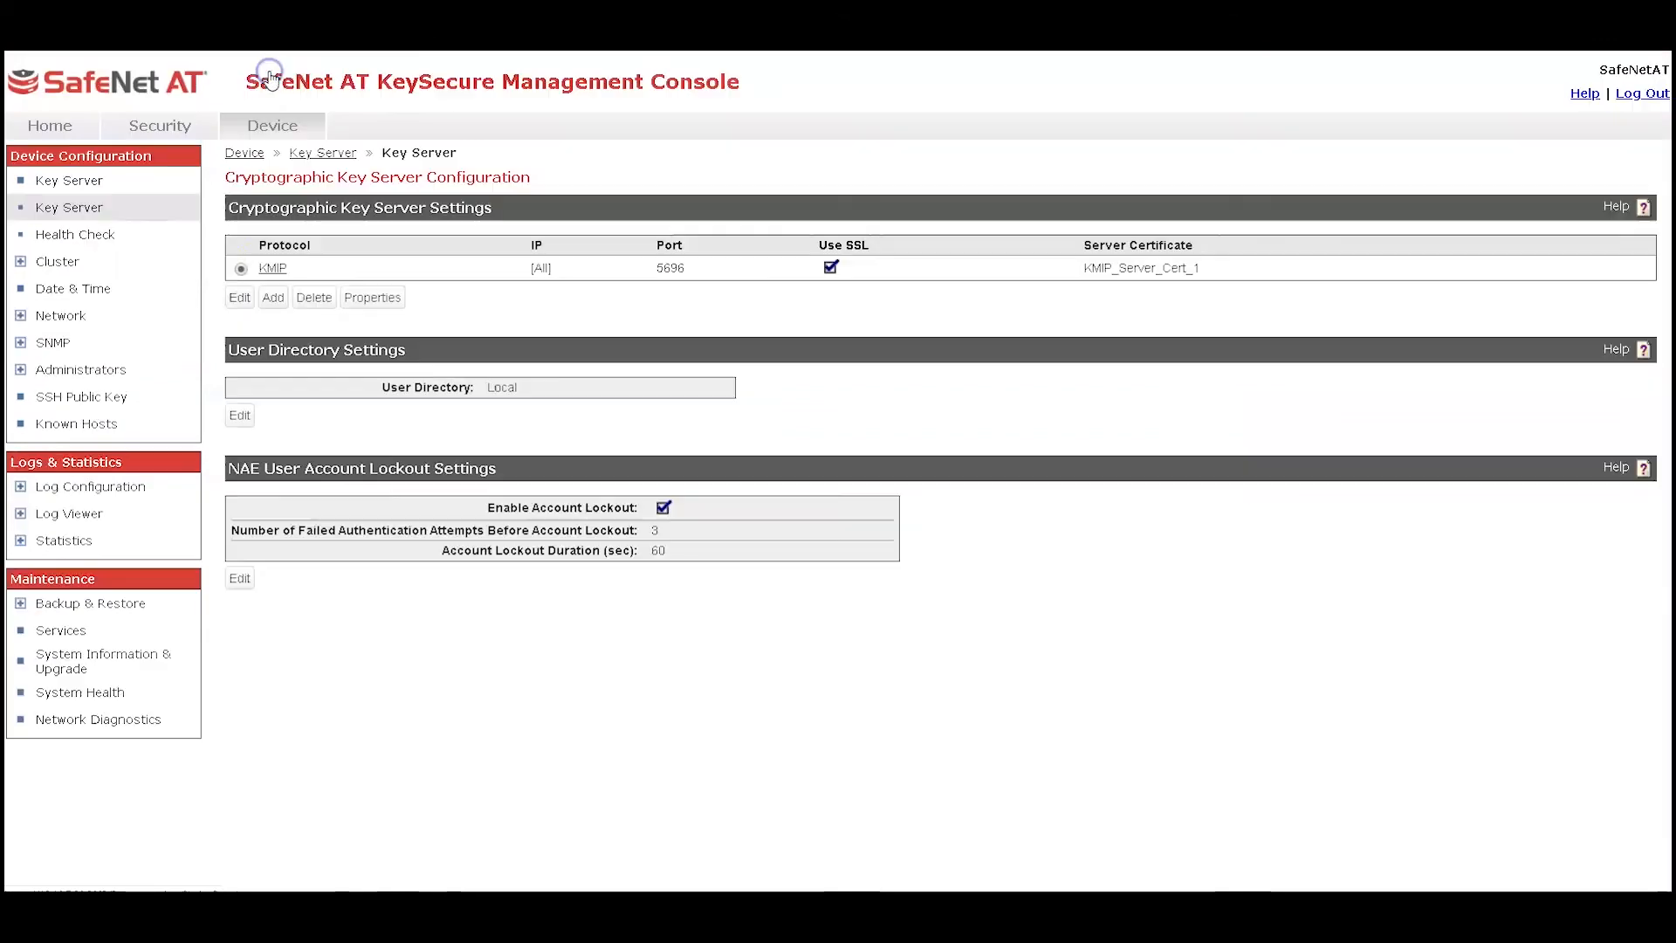
left_click(70, 515)
left_click(60, 542)
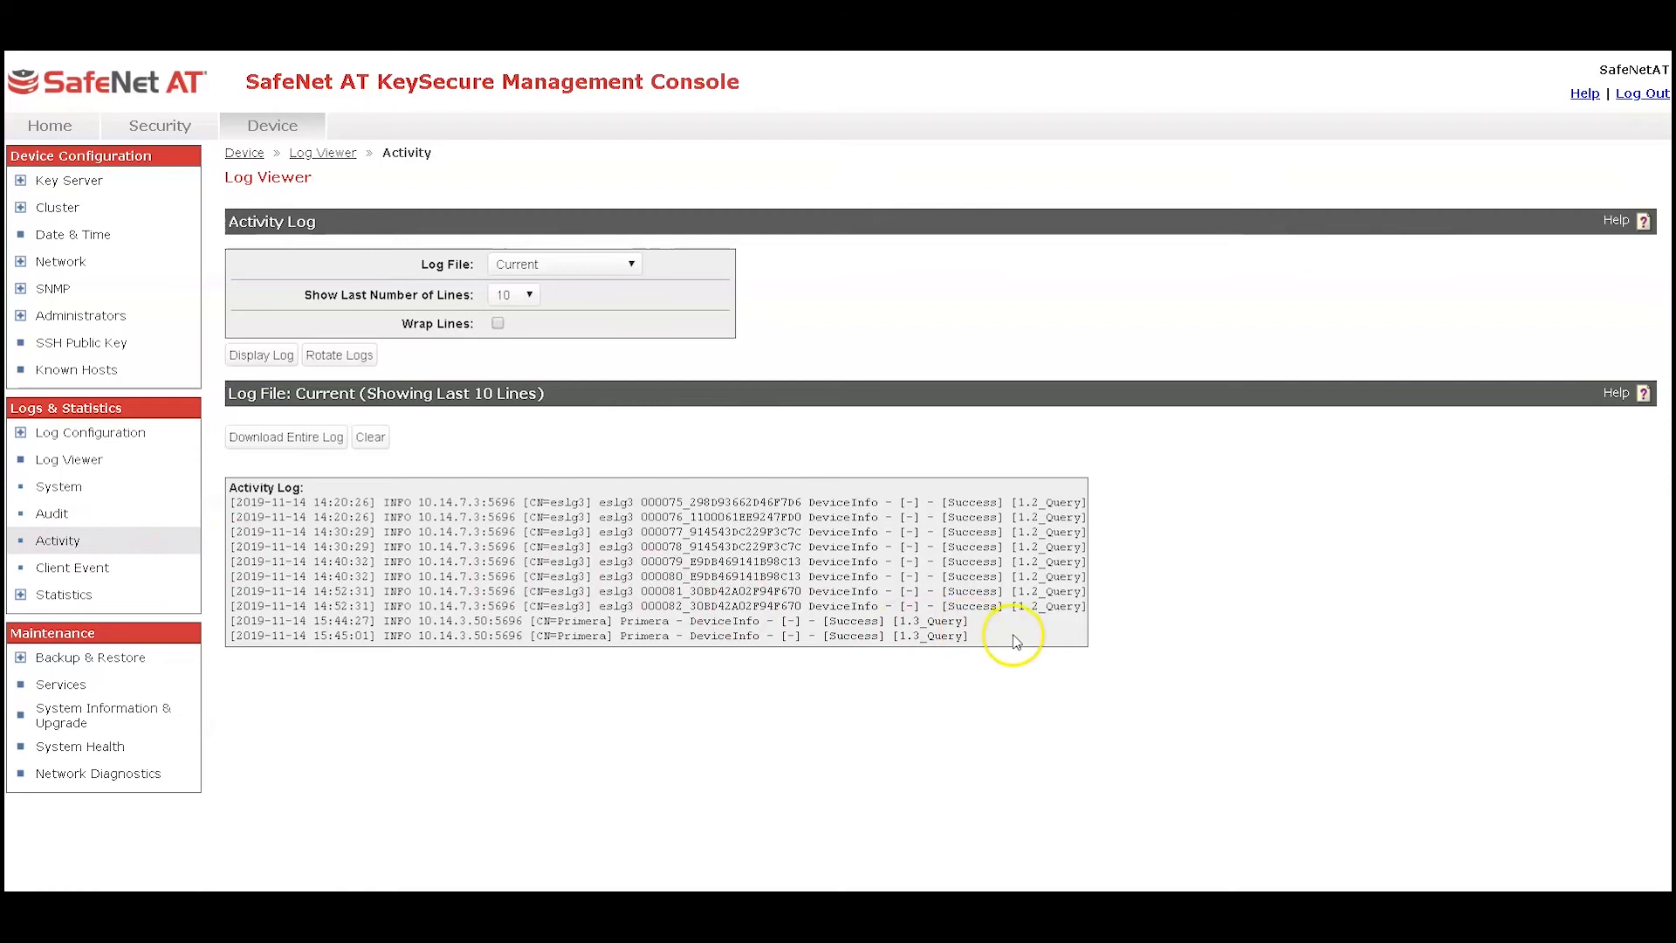
left_click_drag(1006, 642, 942, 631)
left_click(943, 631)
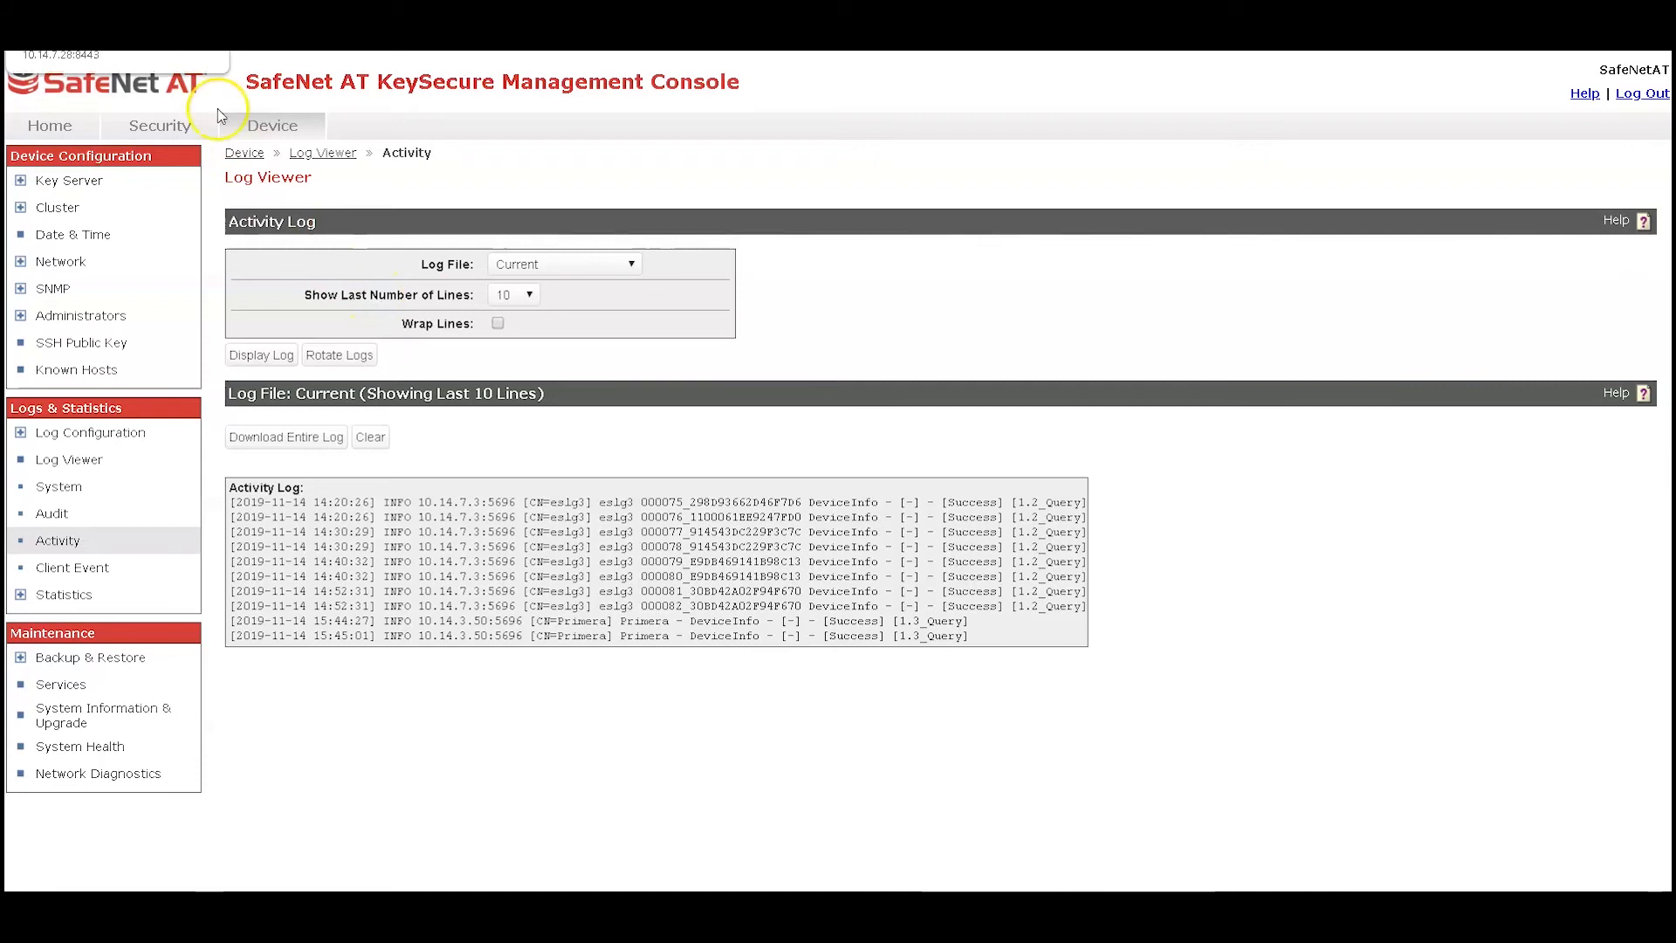
Switch to 3PAR StoreServ and open Enable Encryption for the 3parMerlin storage system
left_click(250, 908)
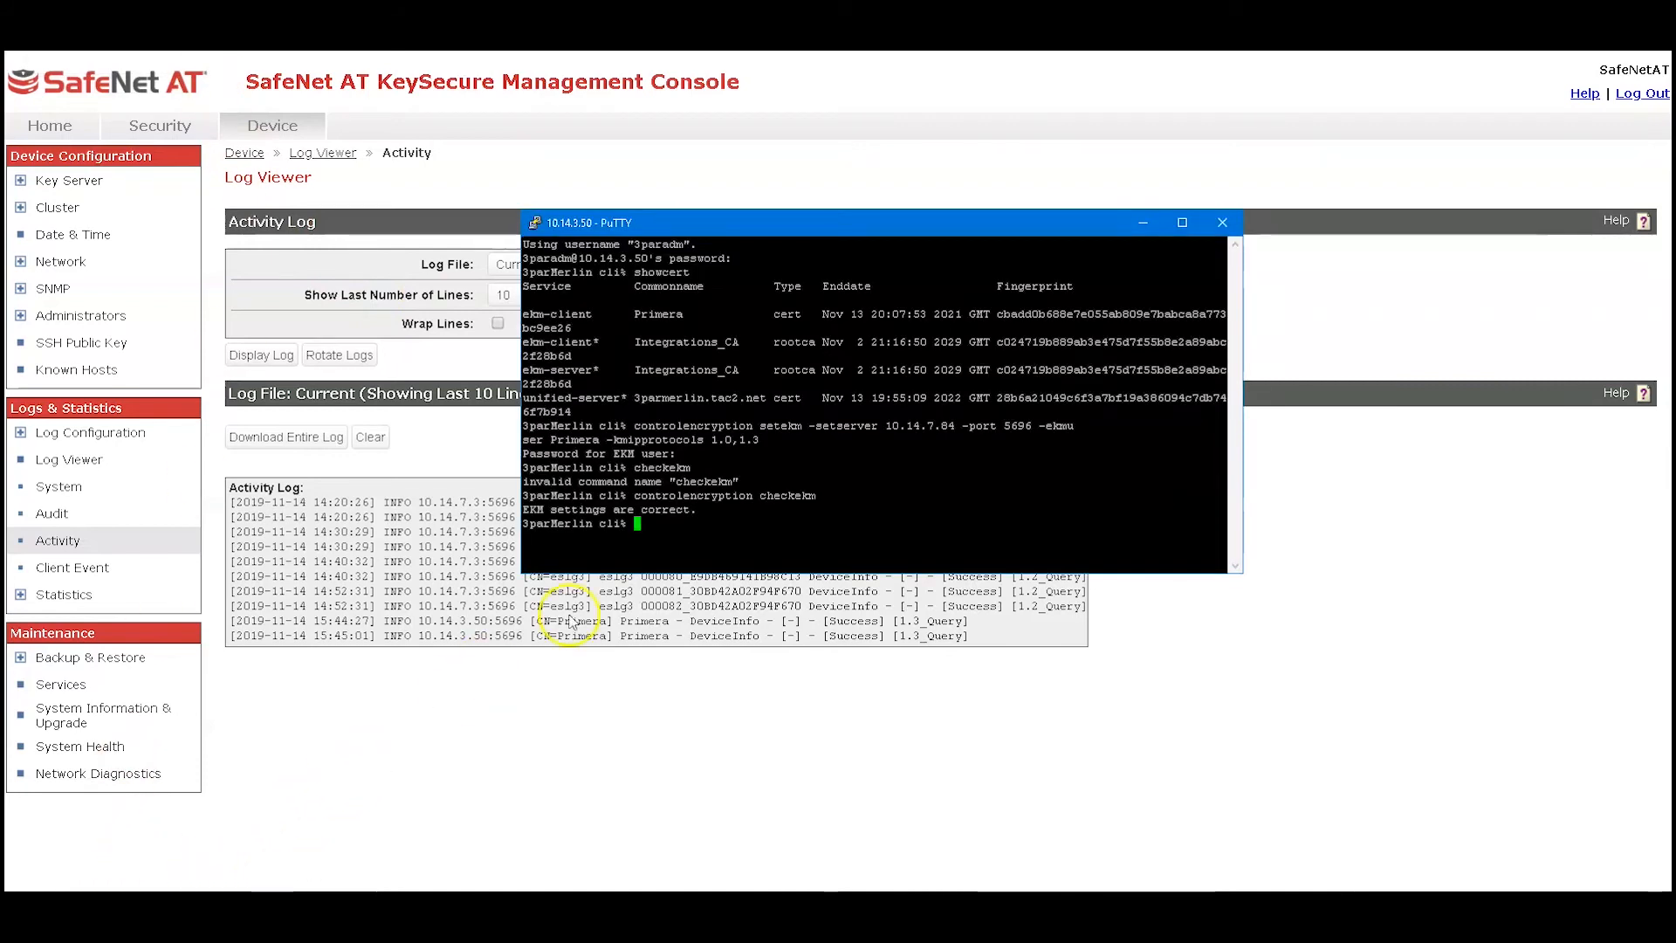
left_click(686, 524)
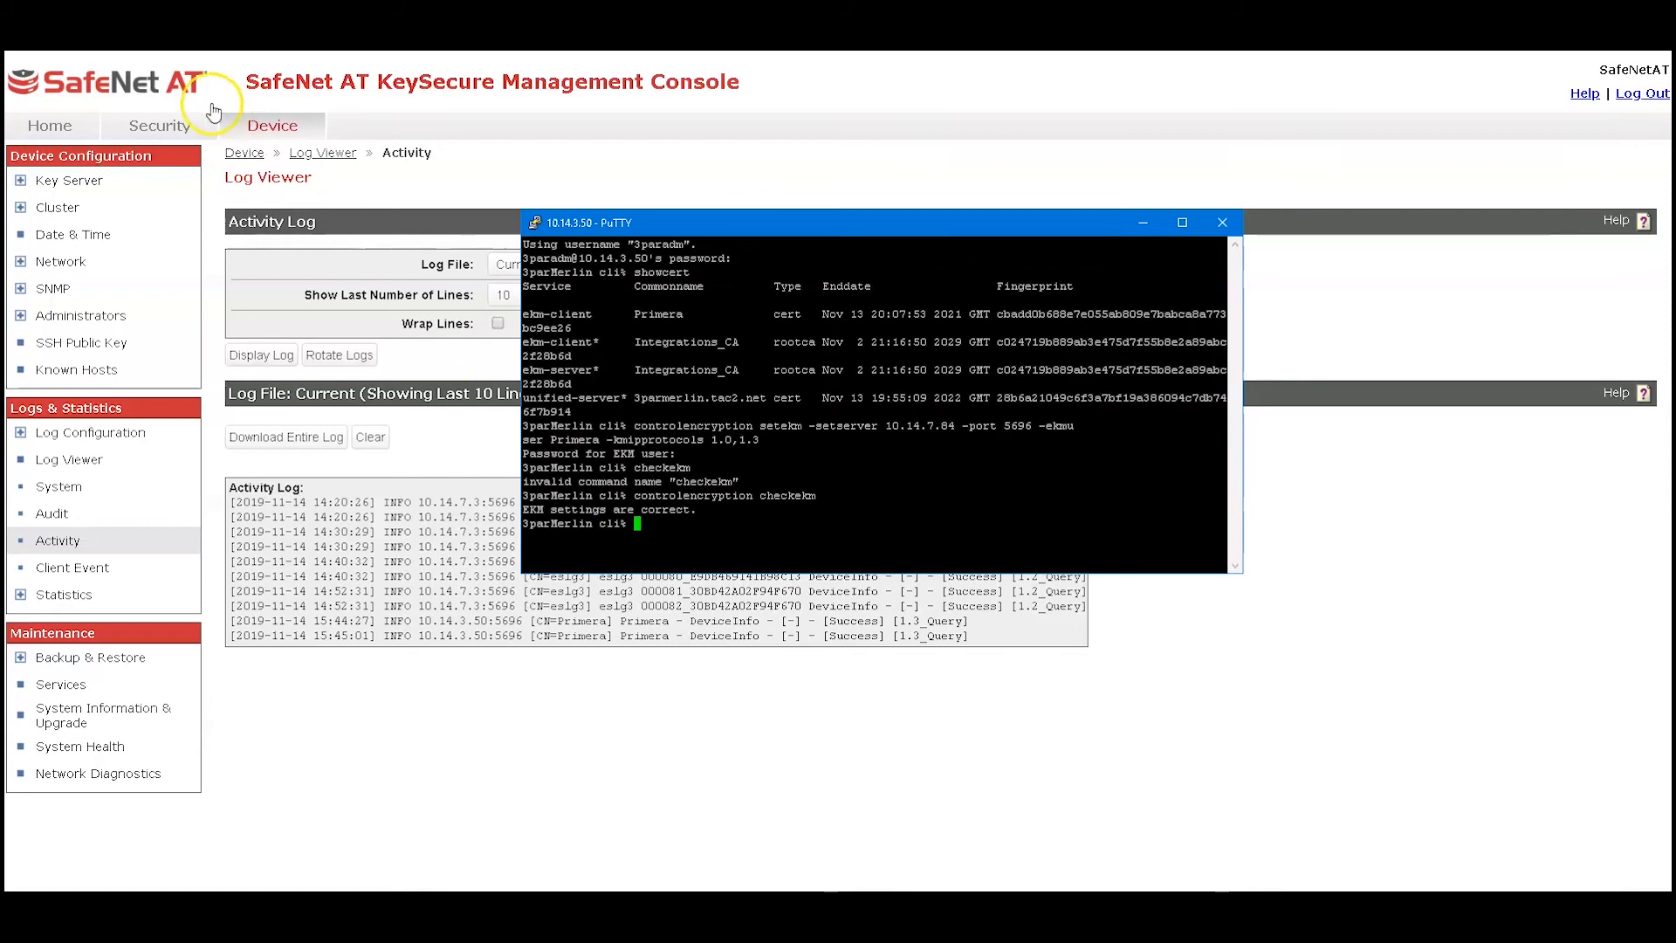
left_click(109, 22)
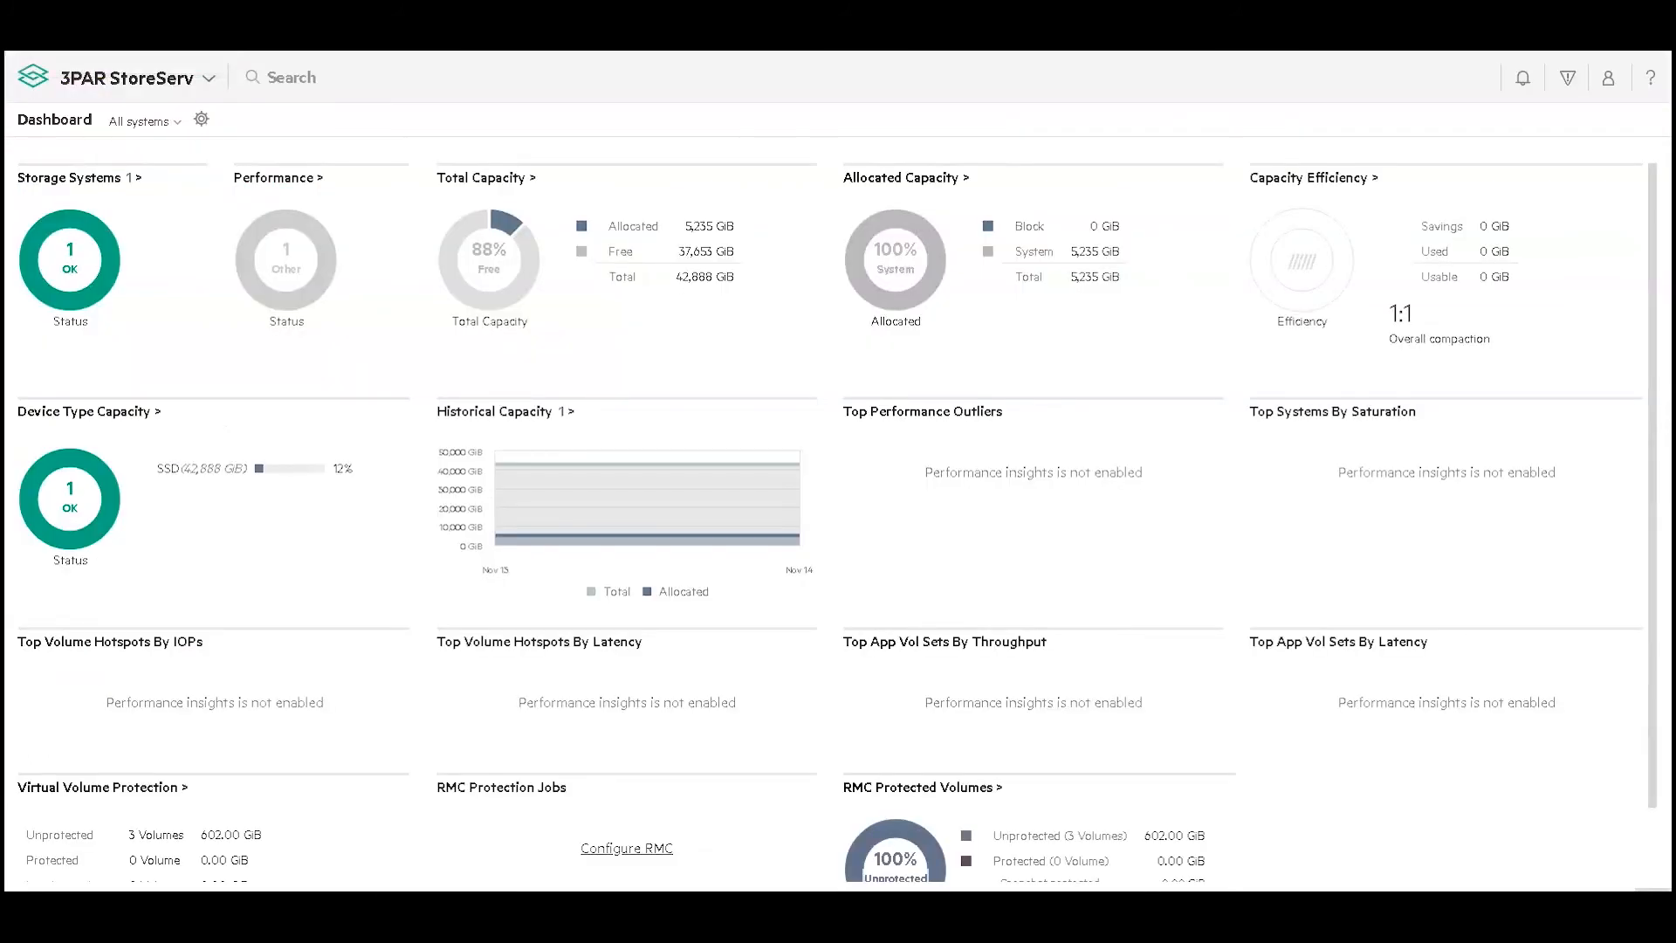
left_click(85, 267)
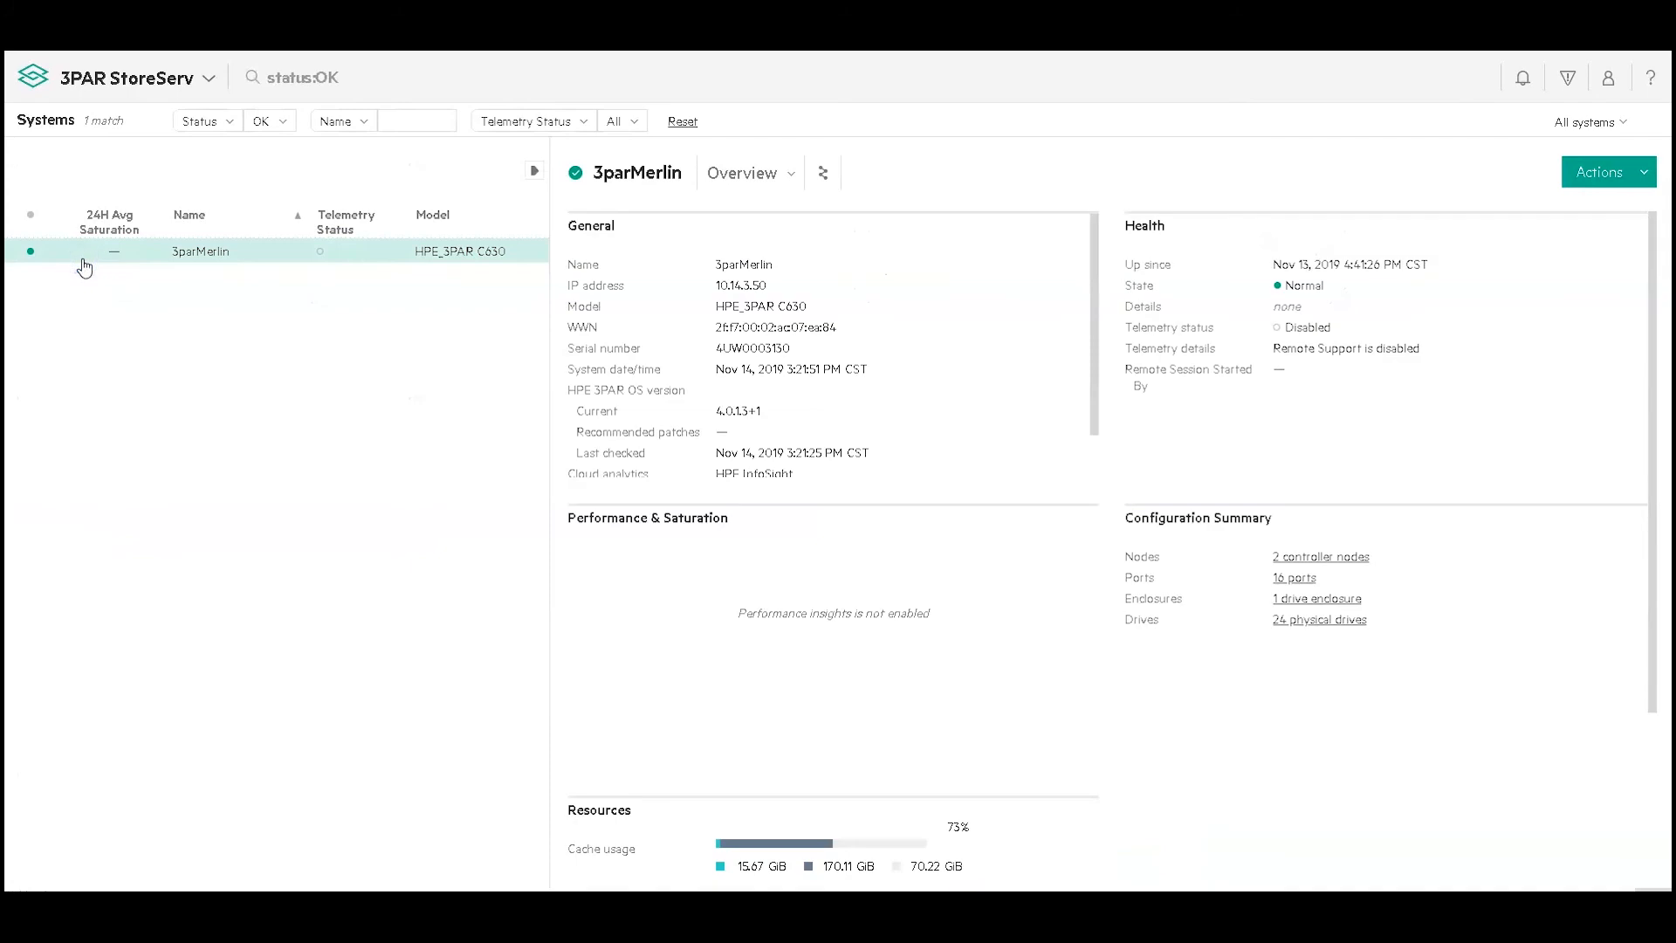
left_click(1586, 175)
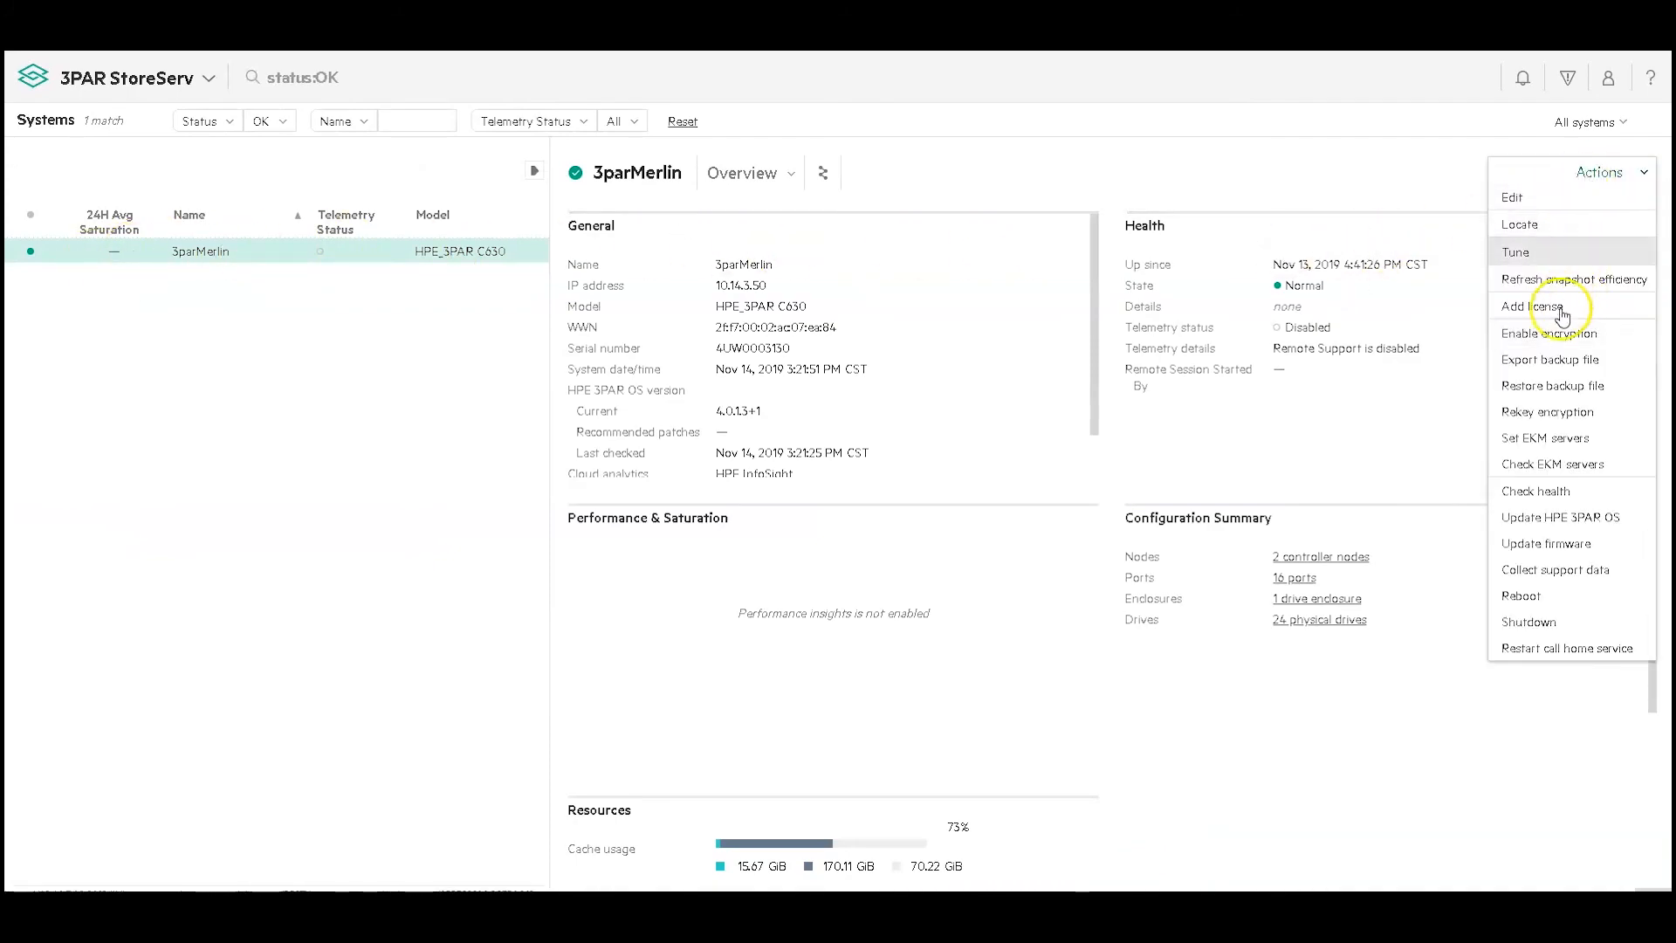
left_click(1542, 334)
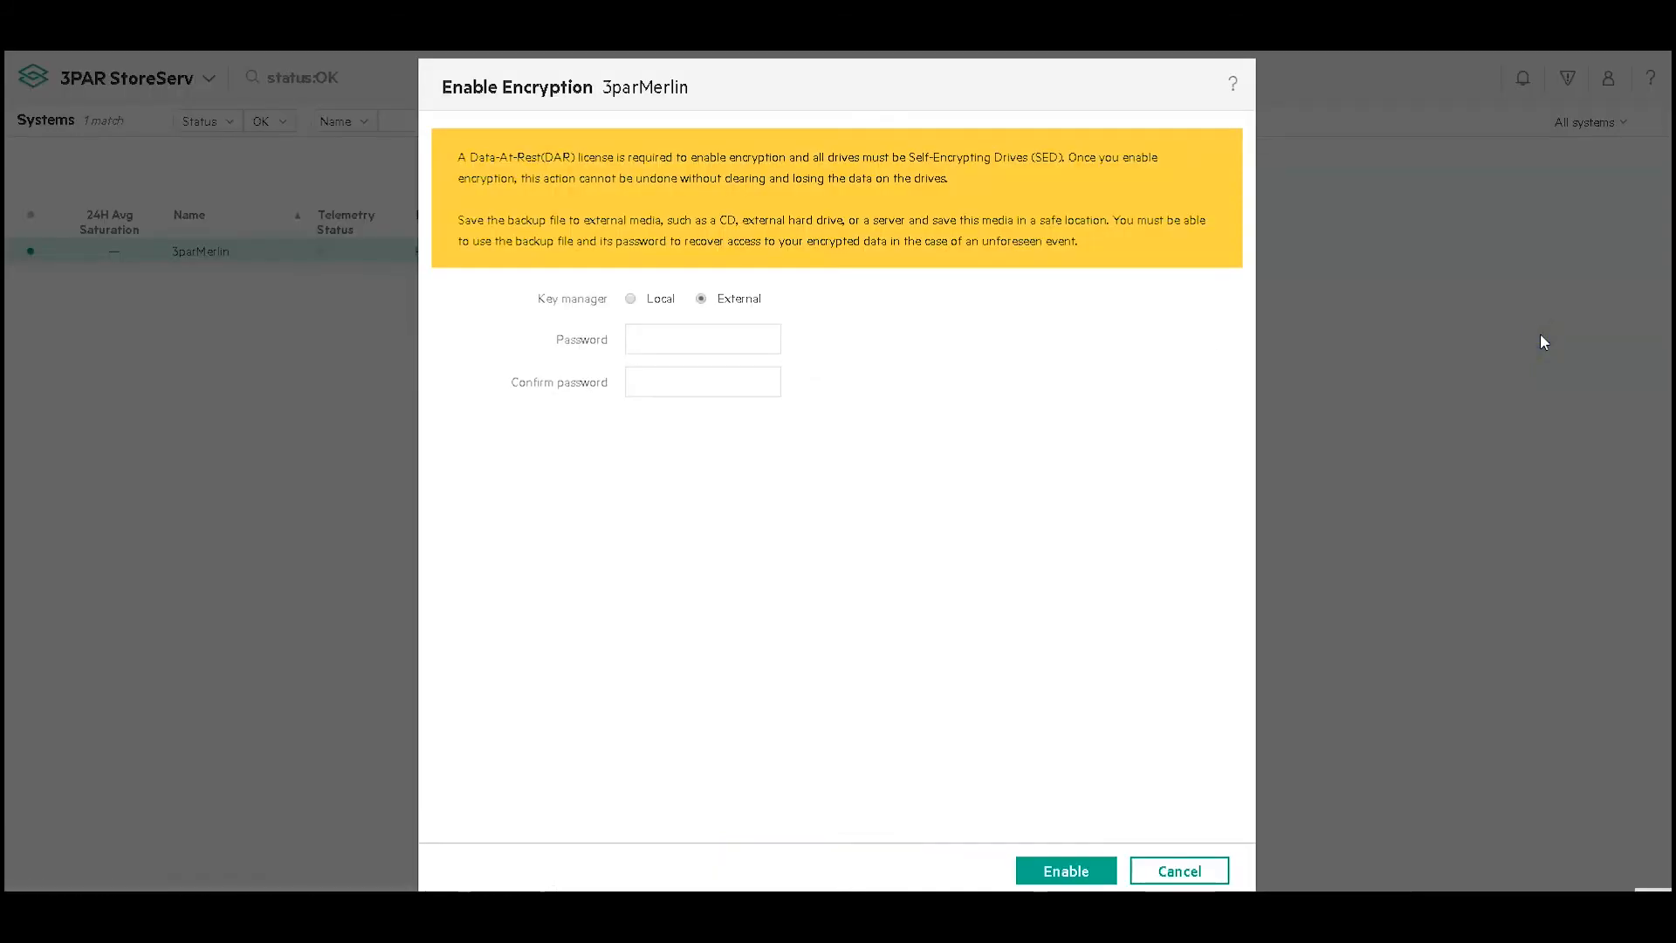
Enter and confirm the encryption backup password, acknowledge the implications, and enable encryption with the external key manager
left_click(672, 337)
key("Tab")
type("•••••••")
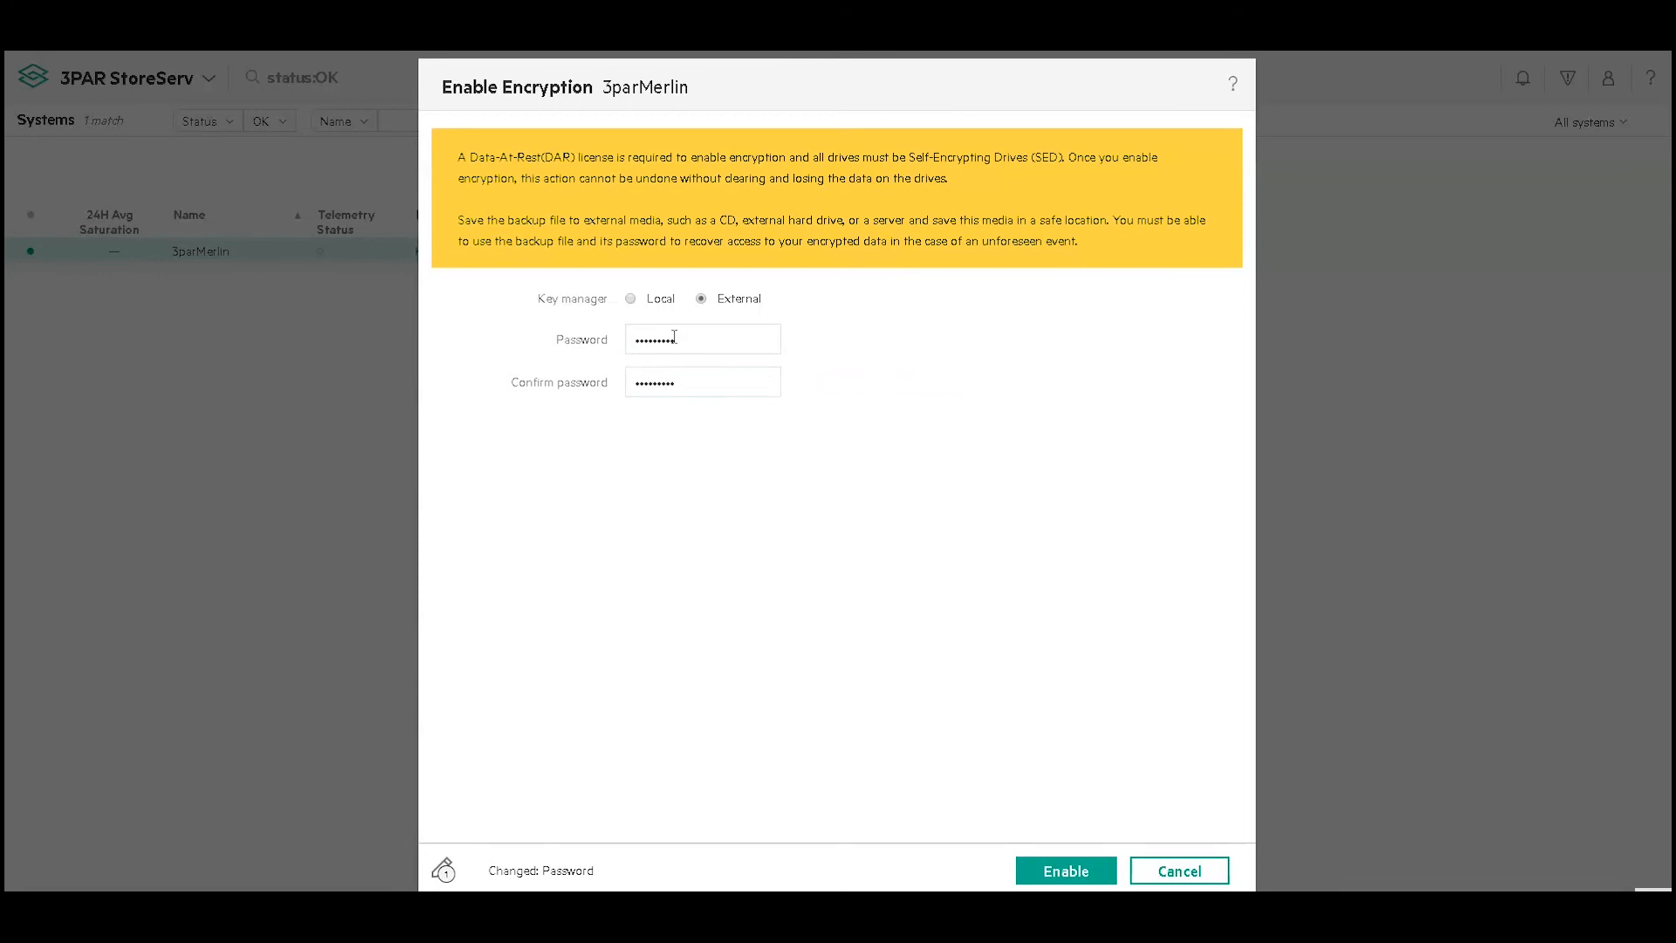
left_click(1054, 873)
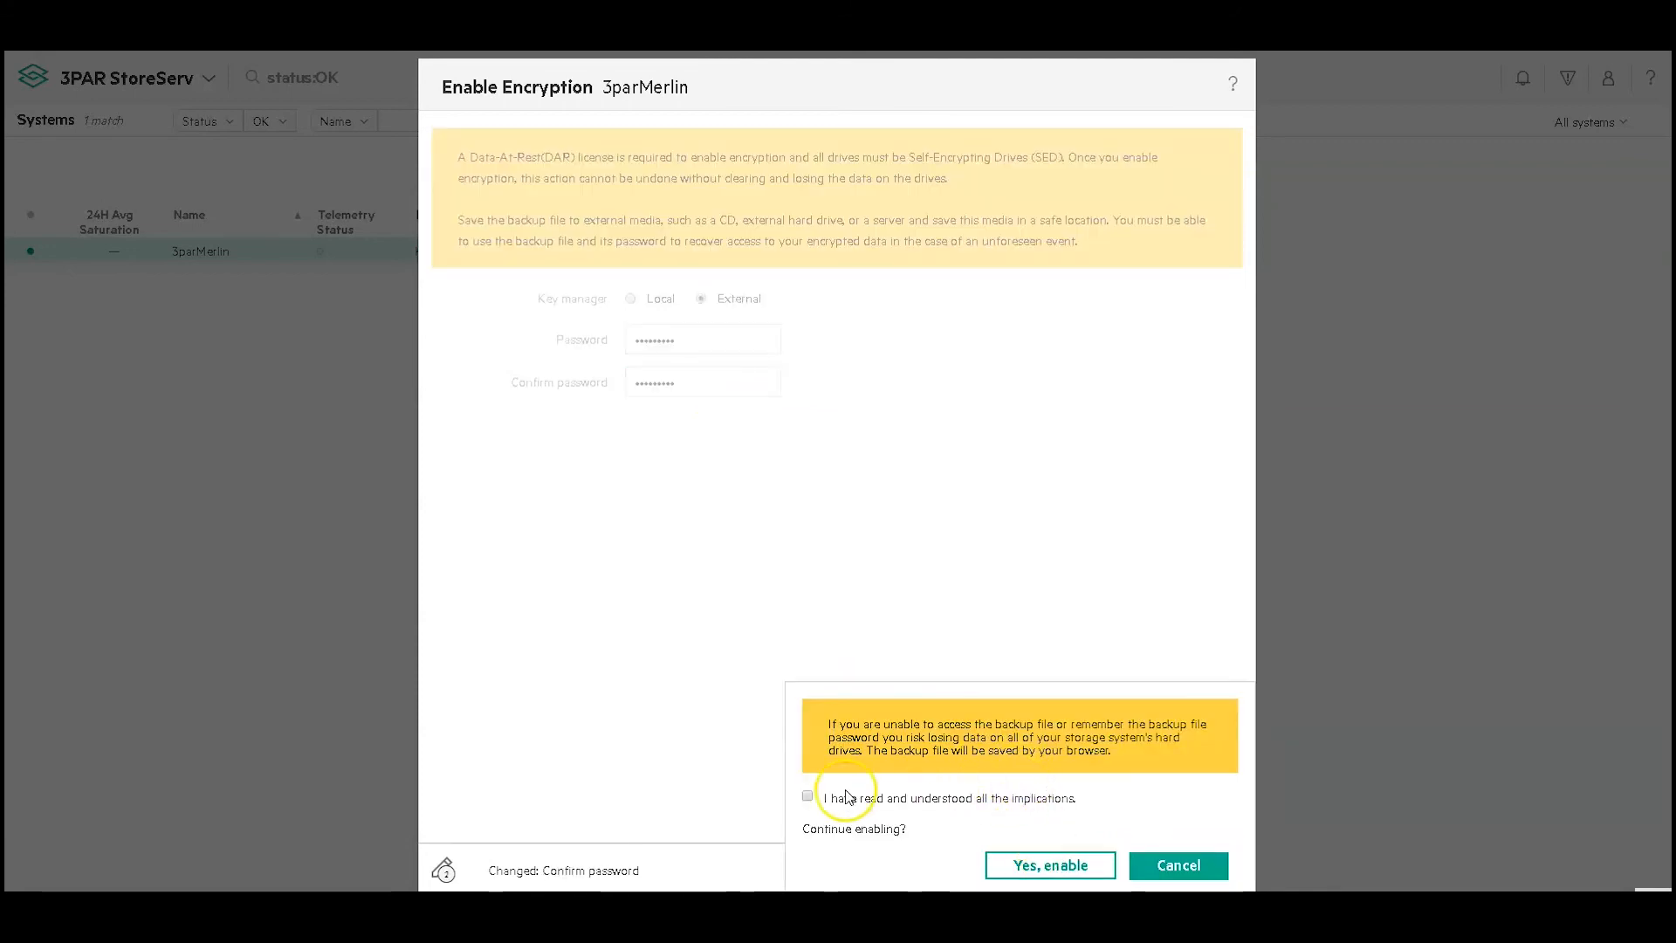
left_click(808, 796)
left_click(1035, 869)
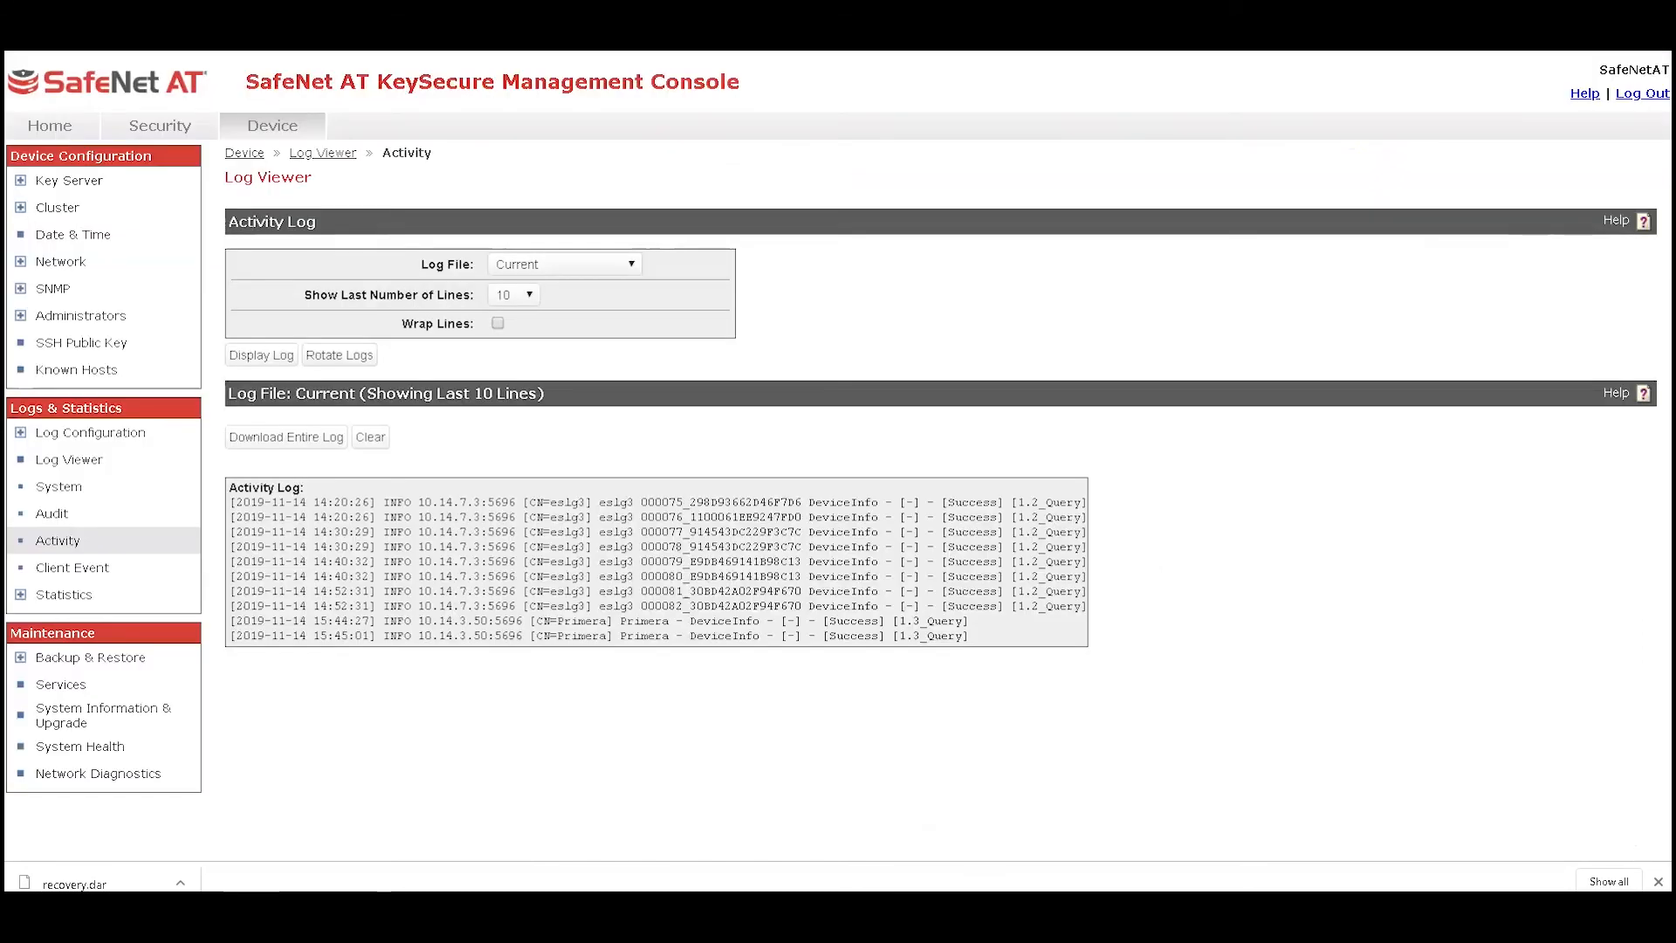
Display all lines of the current activity log and scroll through the Primera KMIP entries
left_click(271, 356)
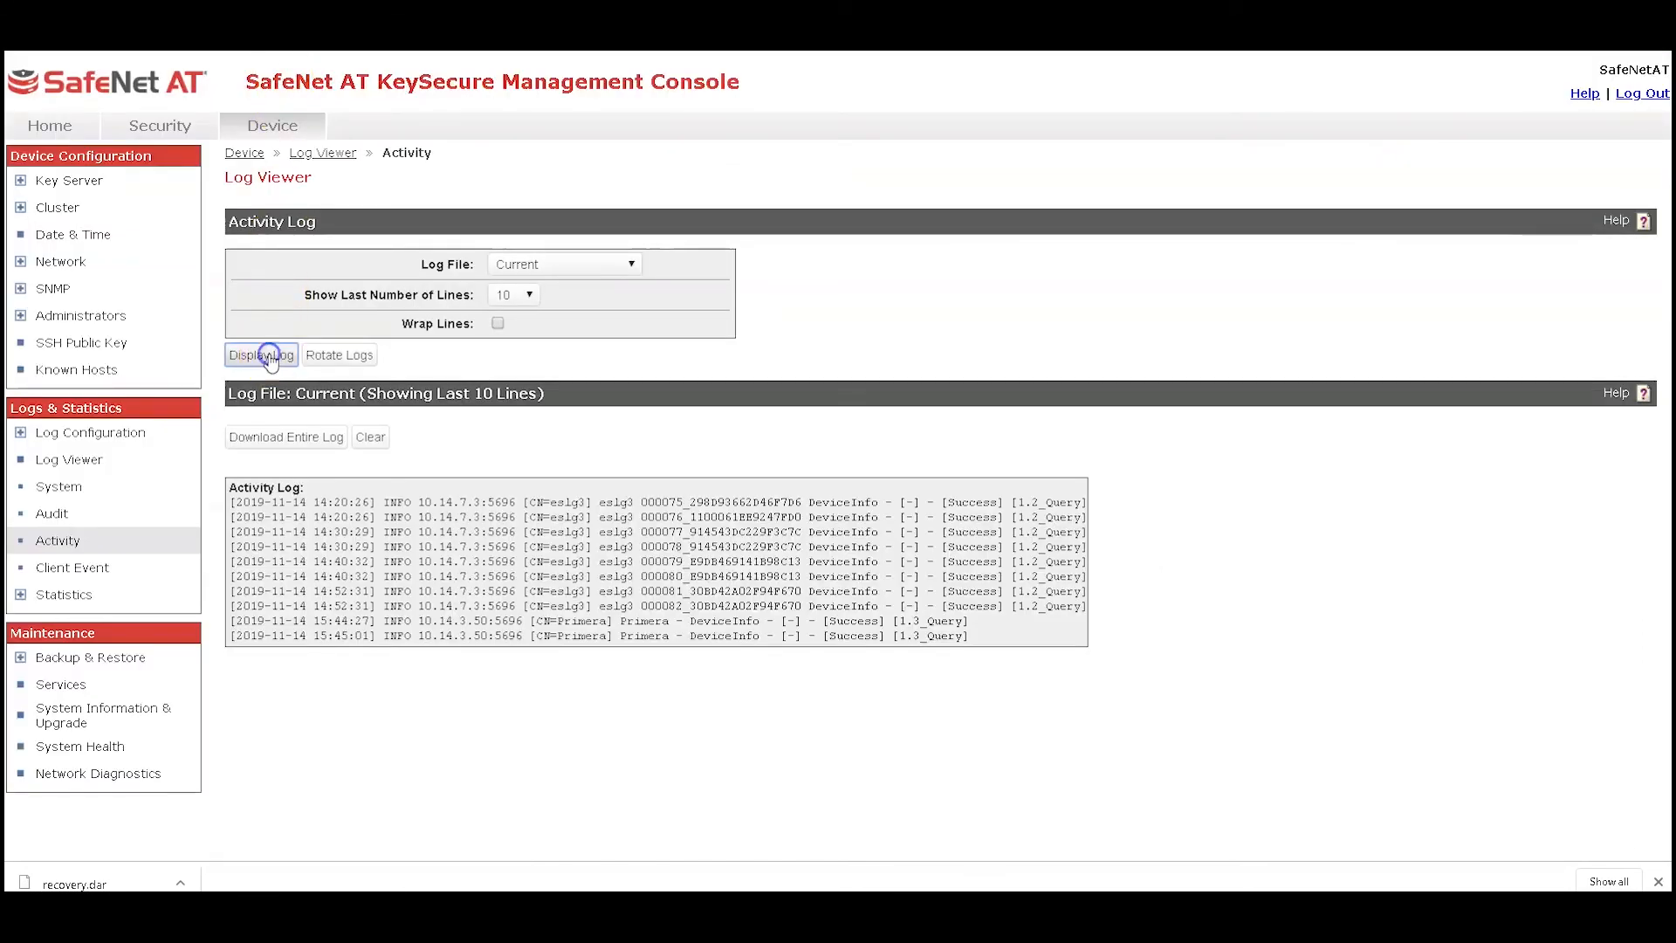
left_click(267, 358)
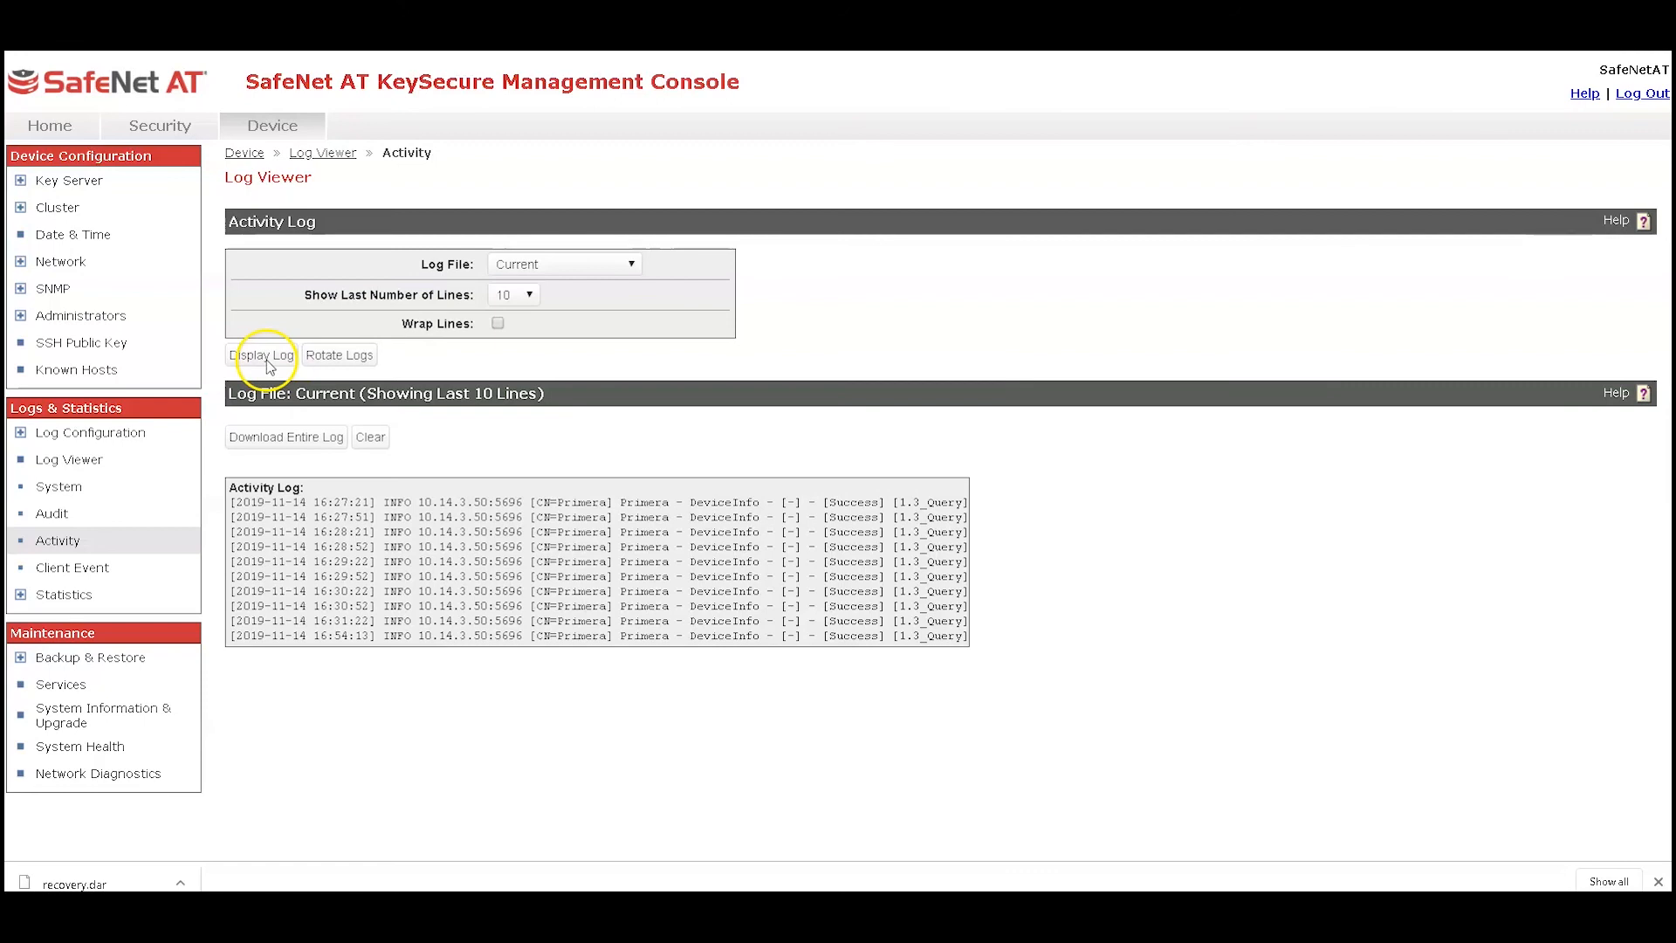
left_click(536, 296)
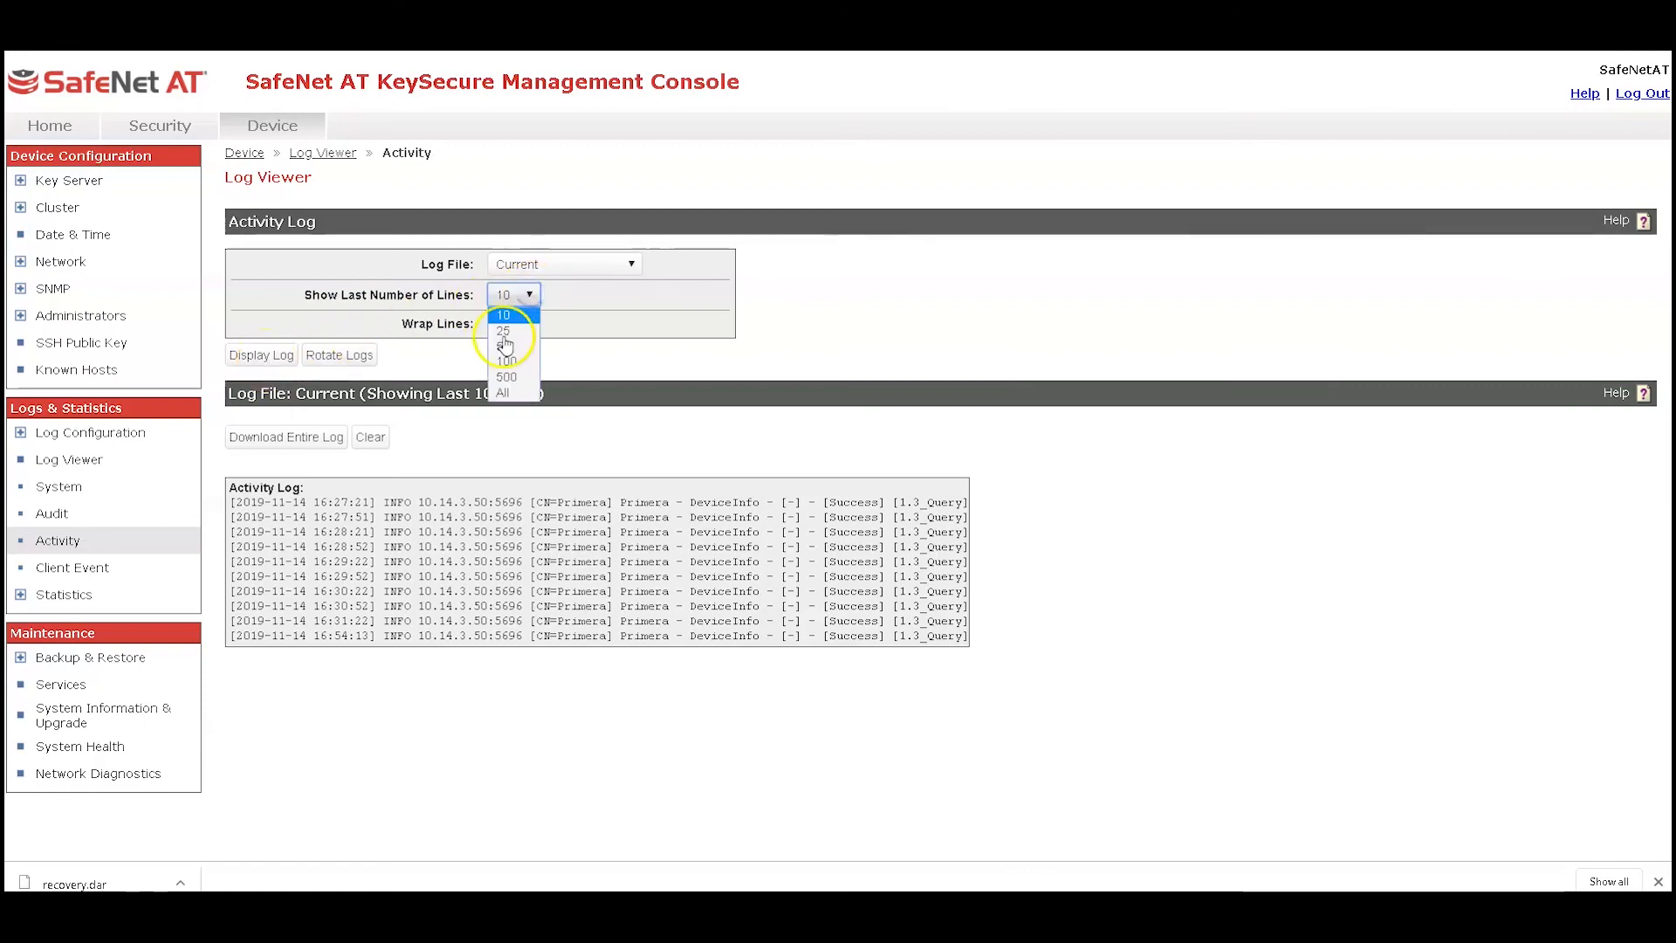
left_click(508, 395)
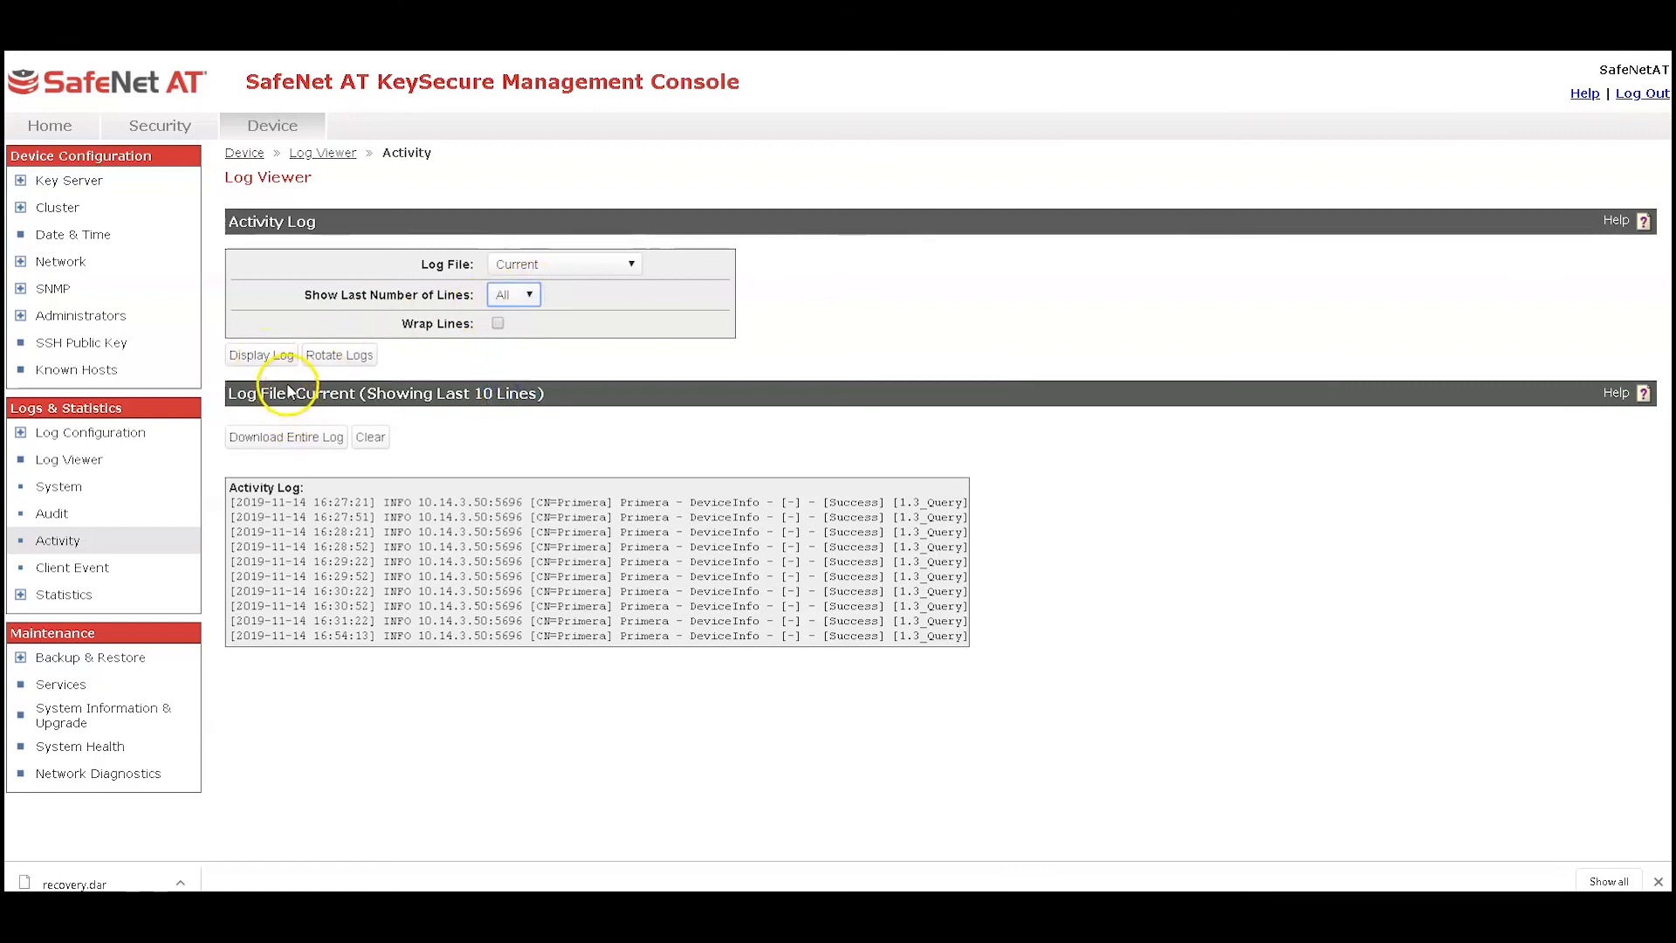
left_click(255, 358)
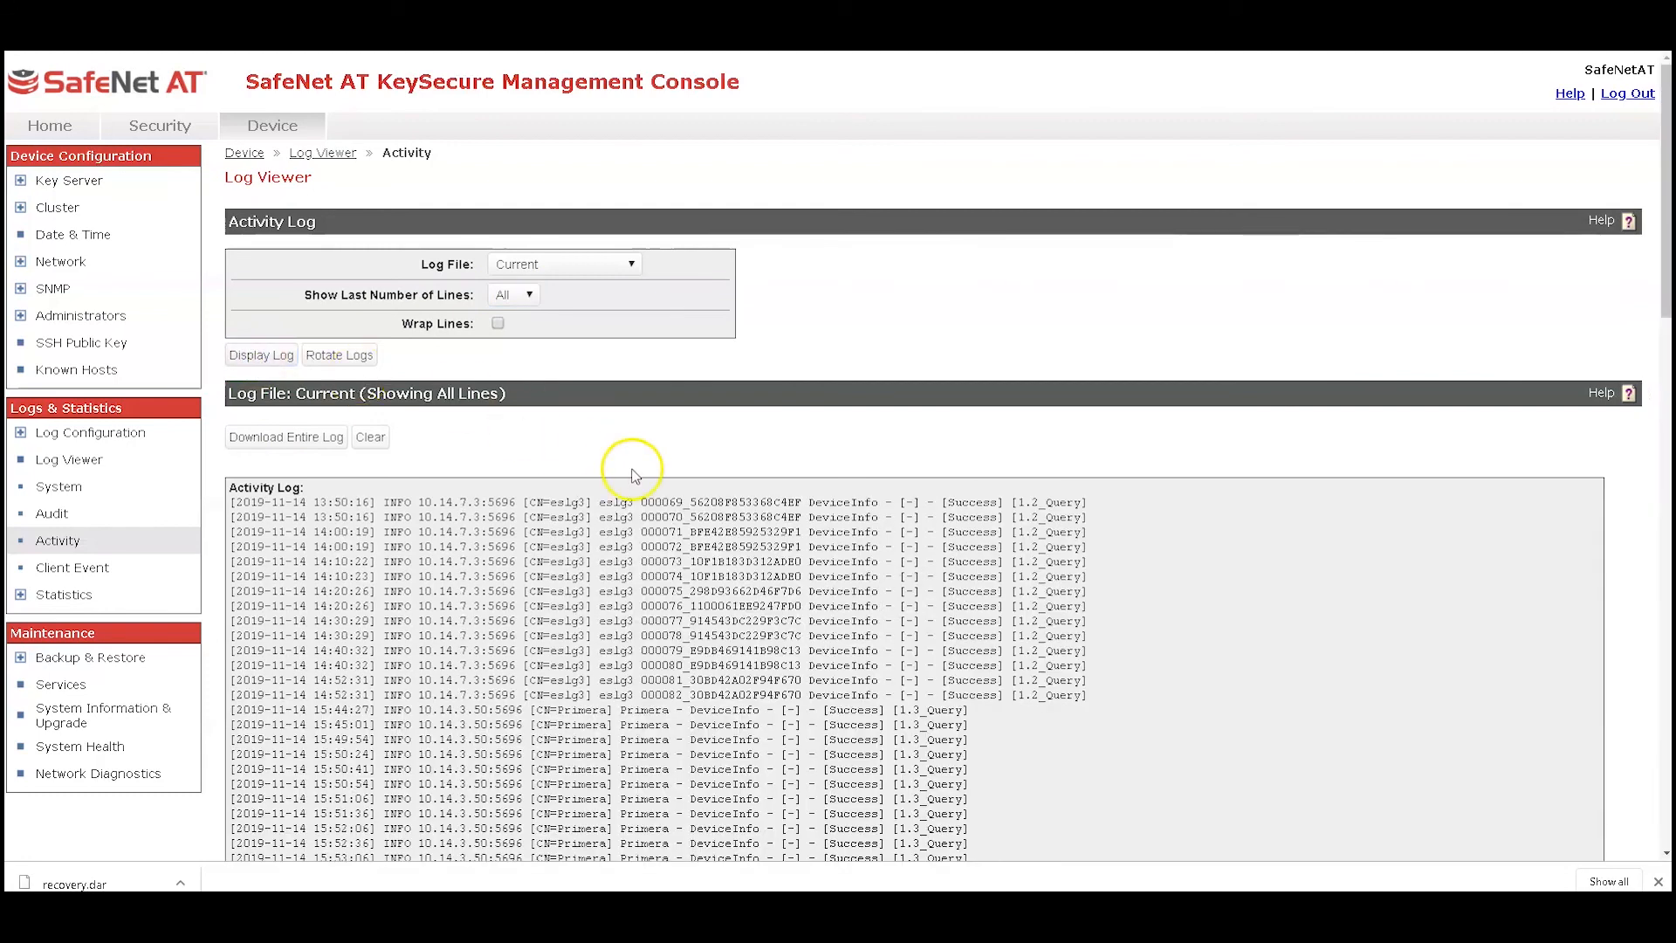
scroll(632, 474, "down", 4)
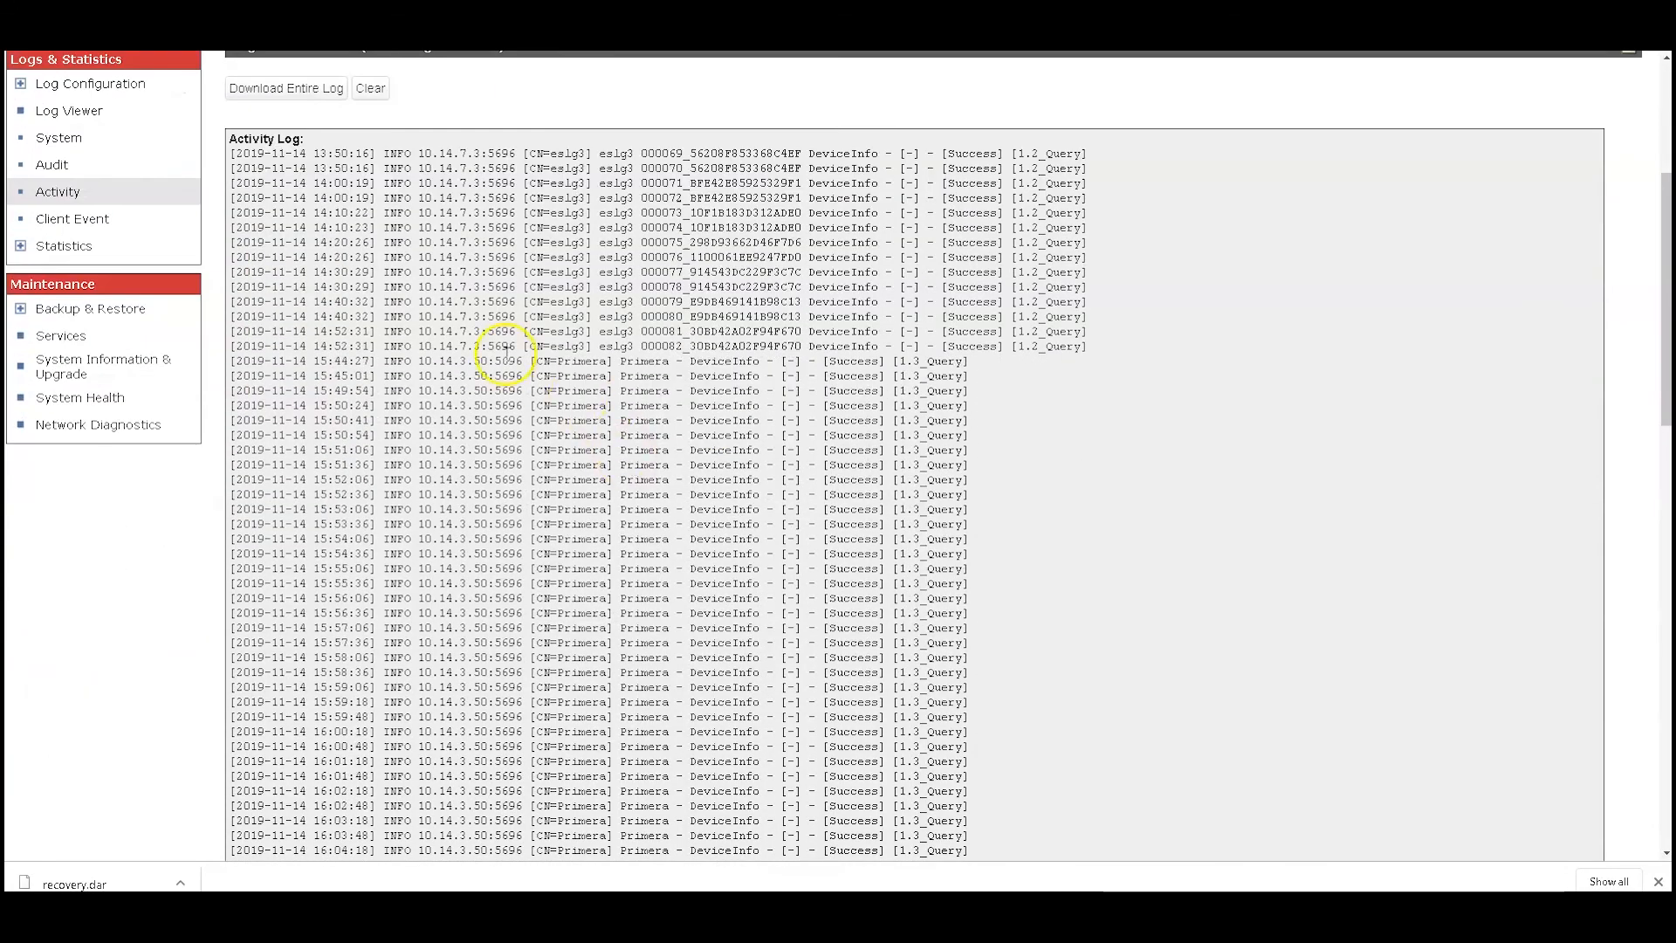
scroll(574, 381, "down", 6)
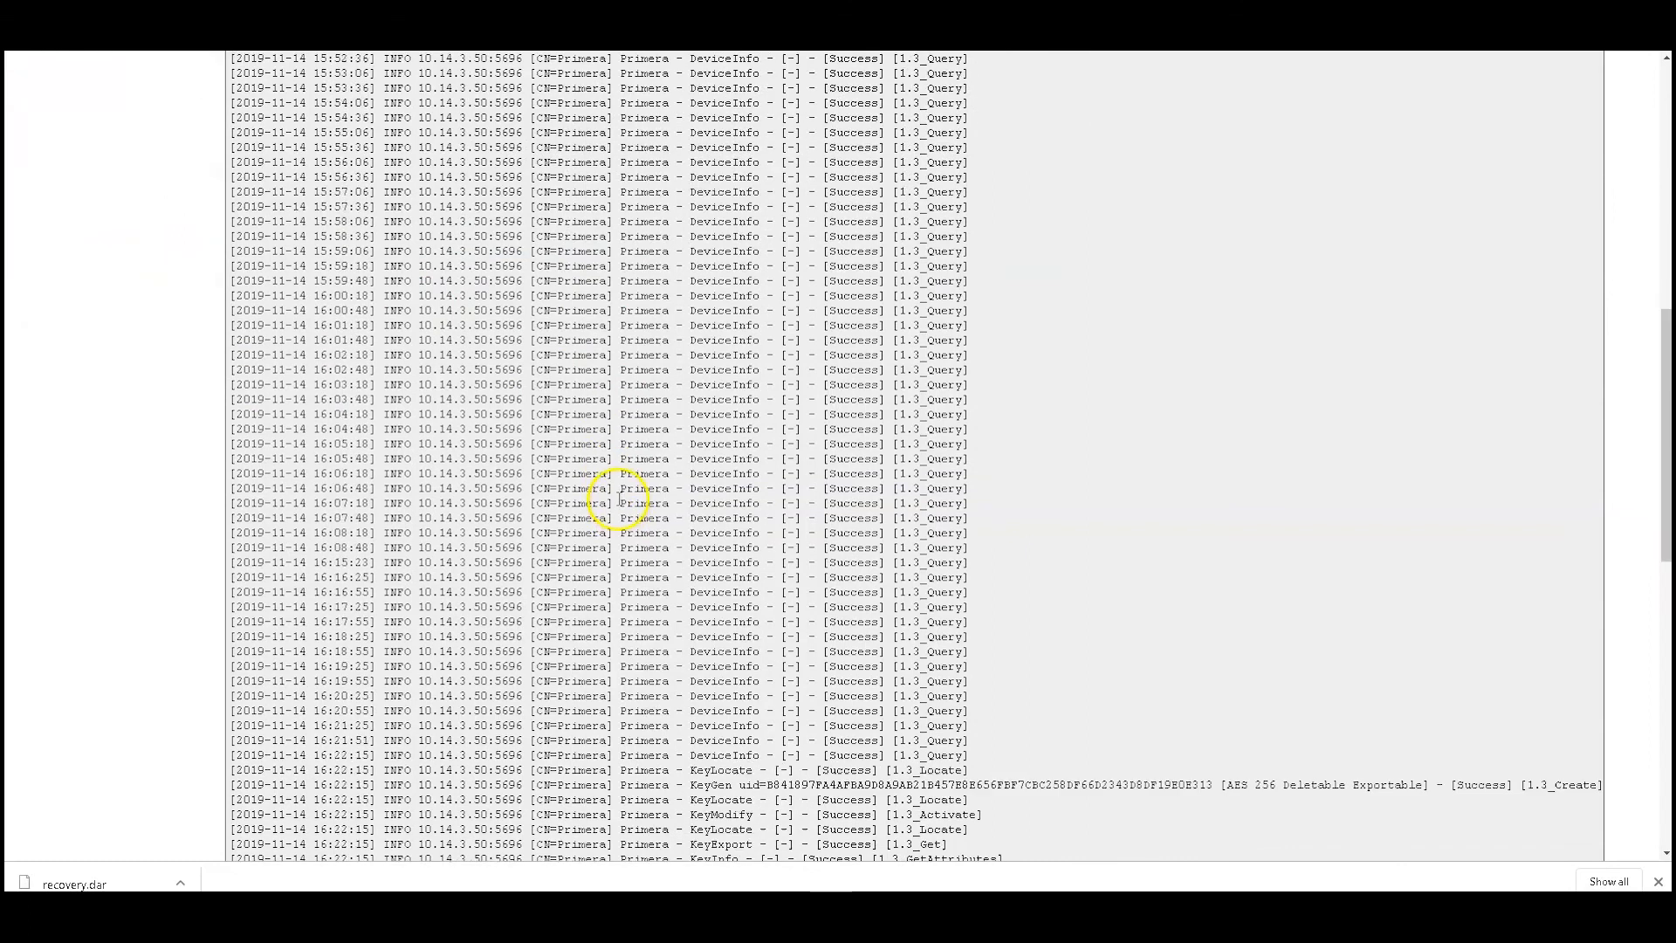
scroll(619, 498, "down", 2)
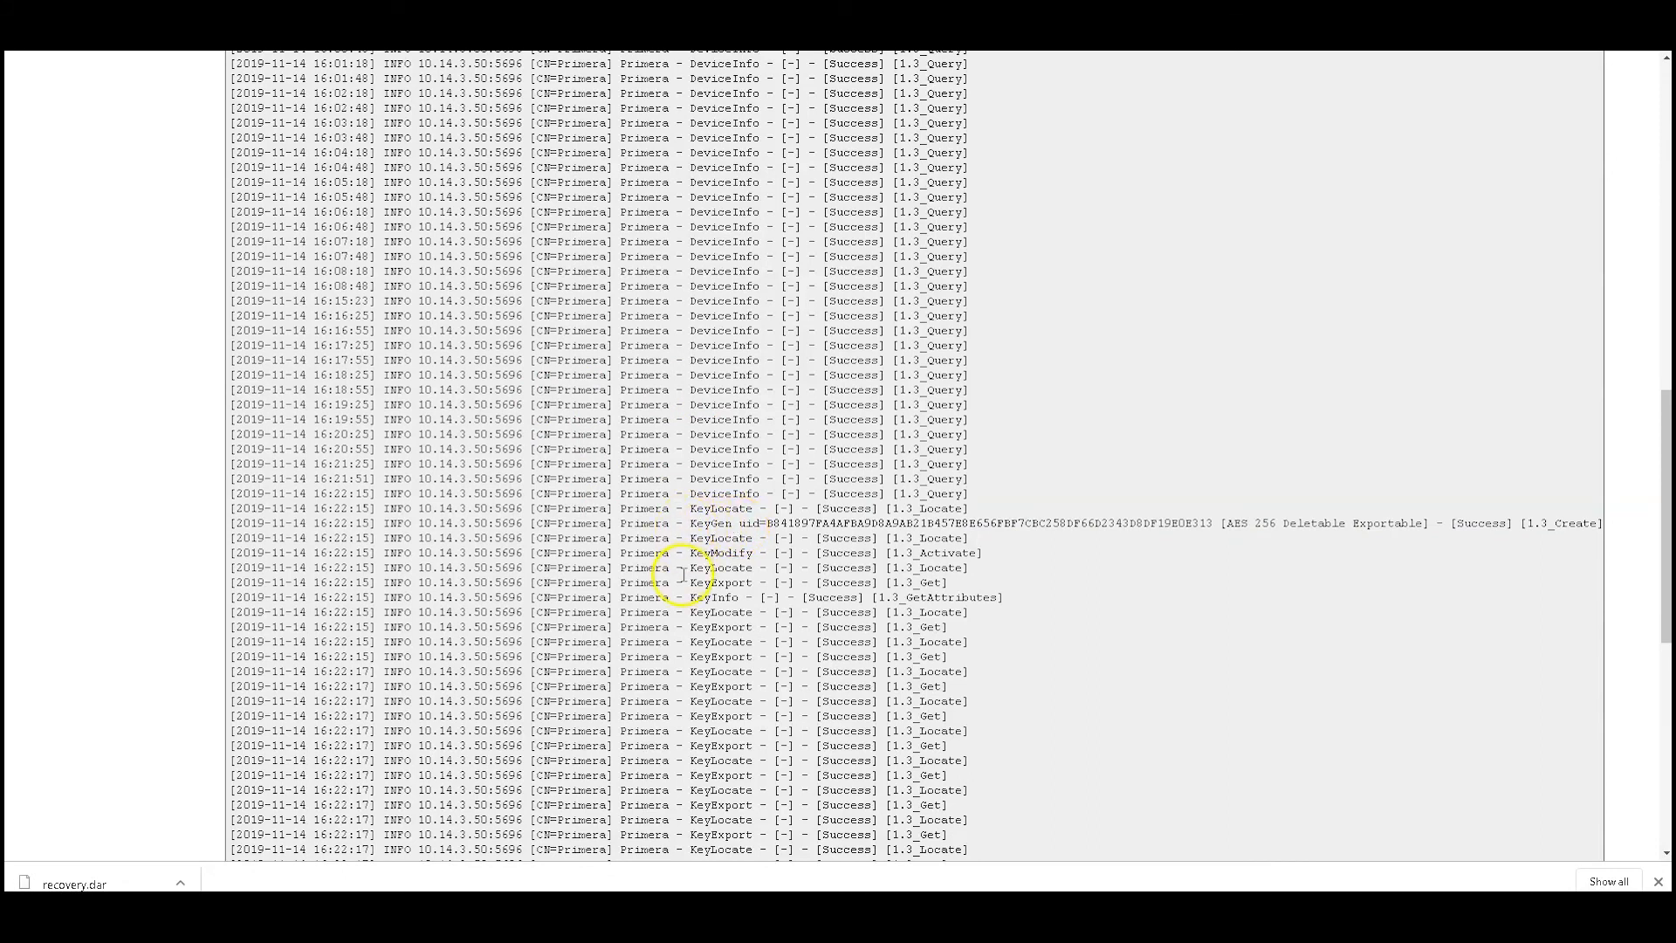
scroll(672, 524, "up", 20)
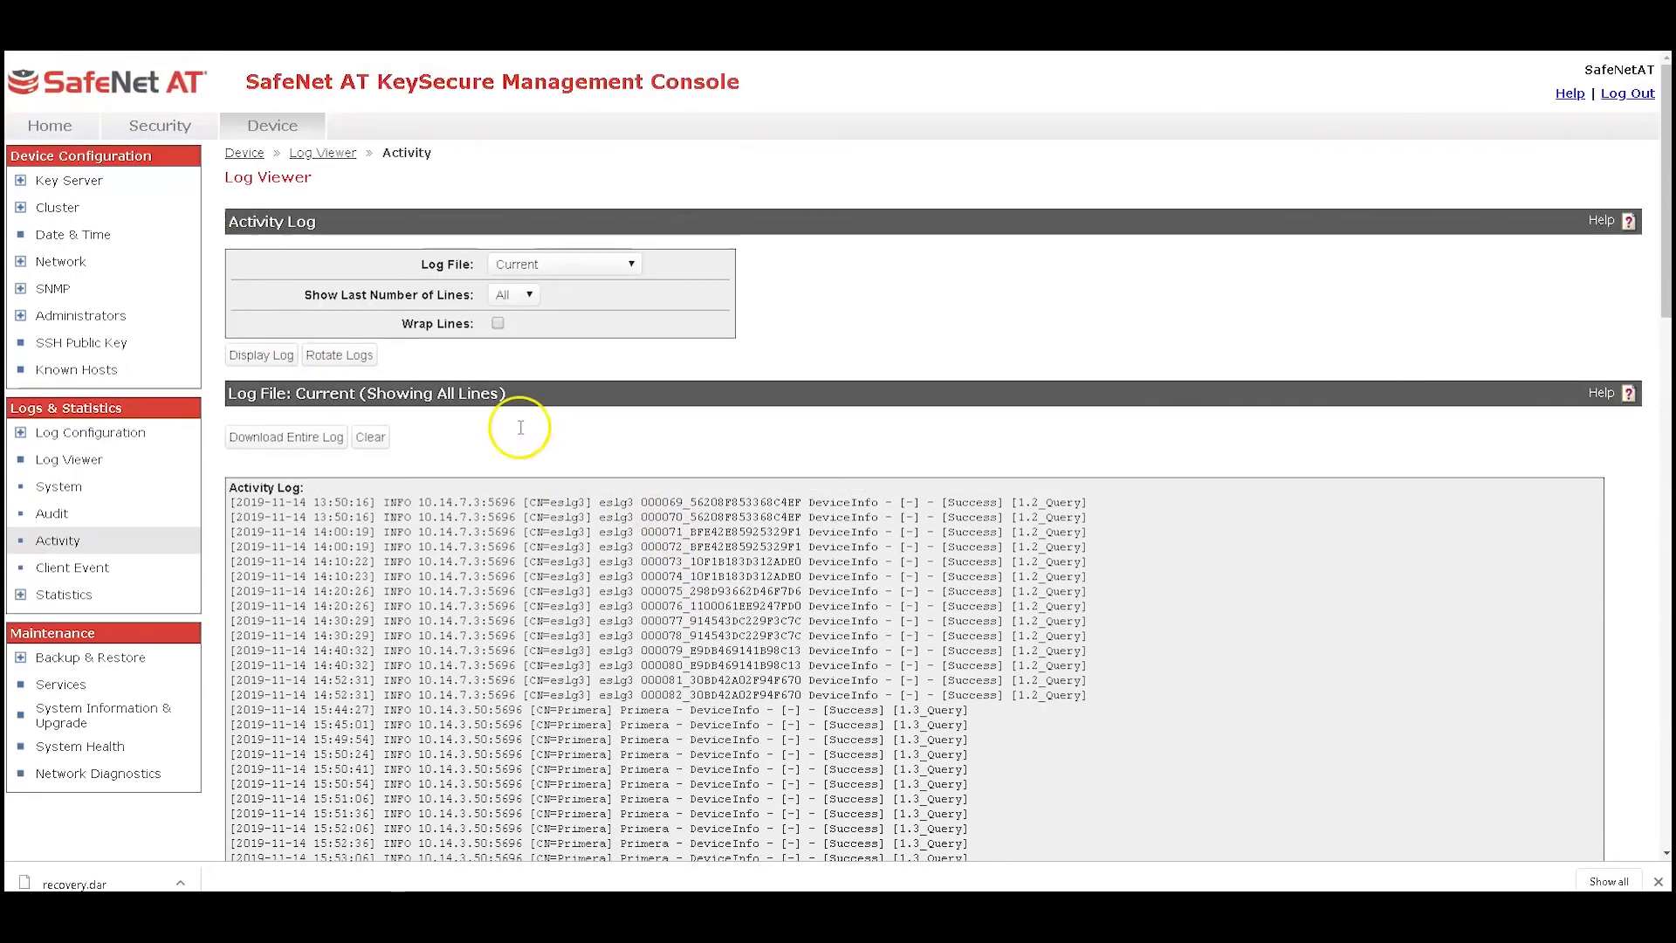
Open the Security key list to review the keys
left_click(153, 125)
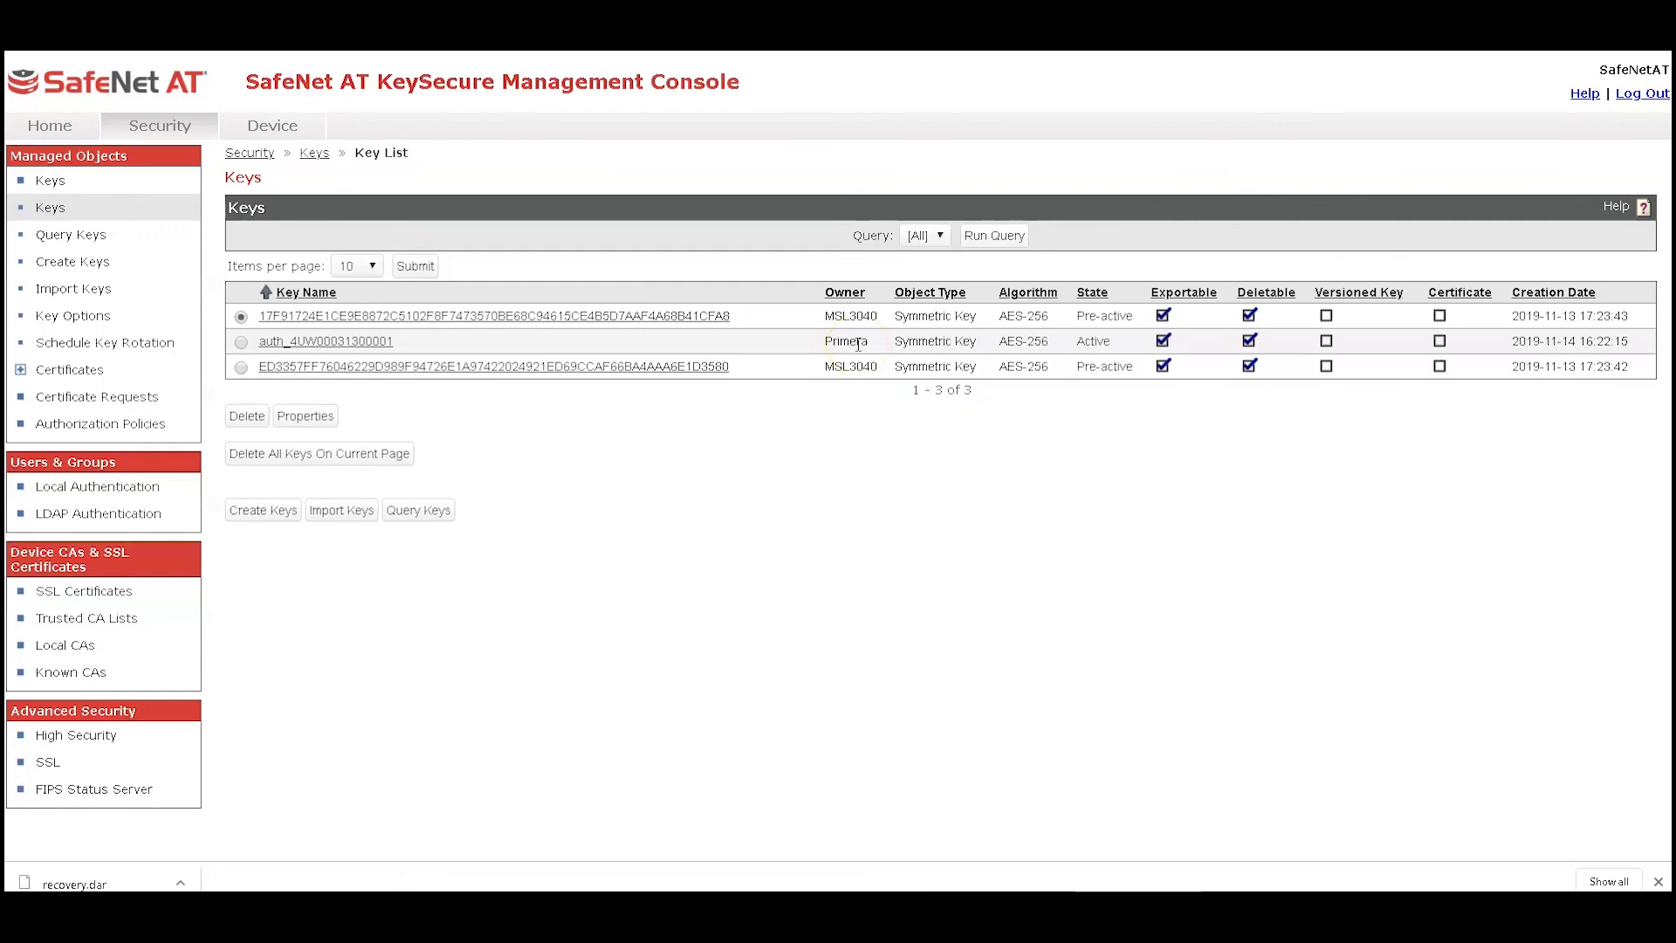
left_click(722, 493)
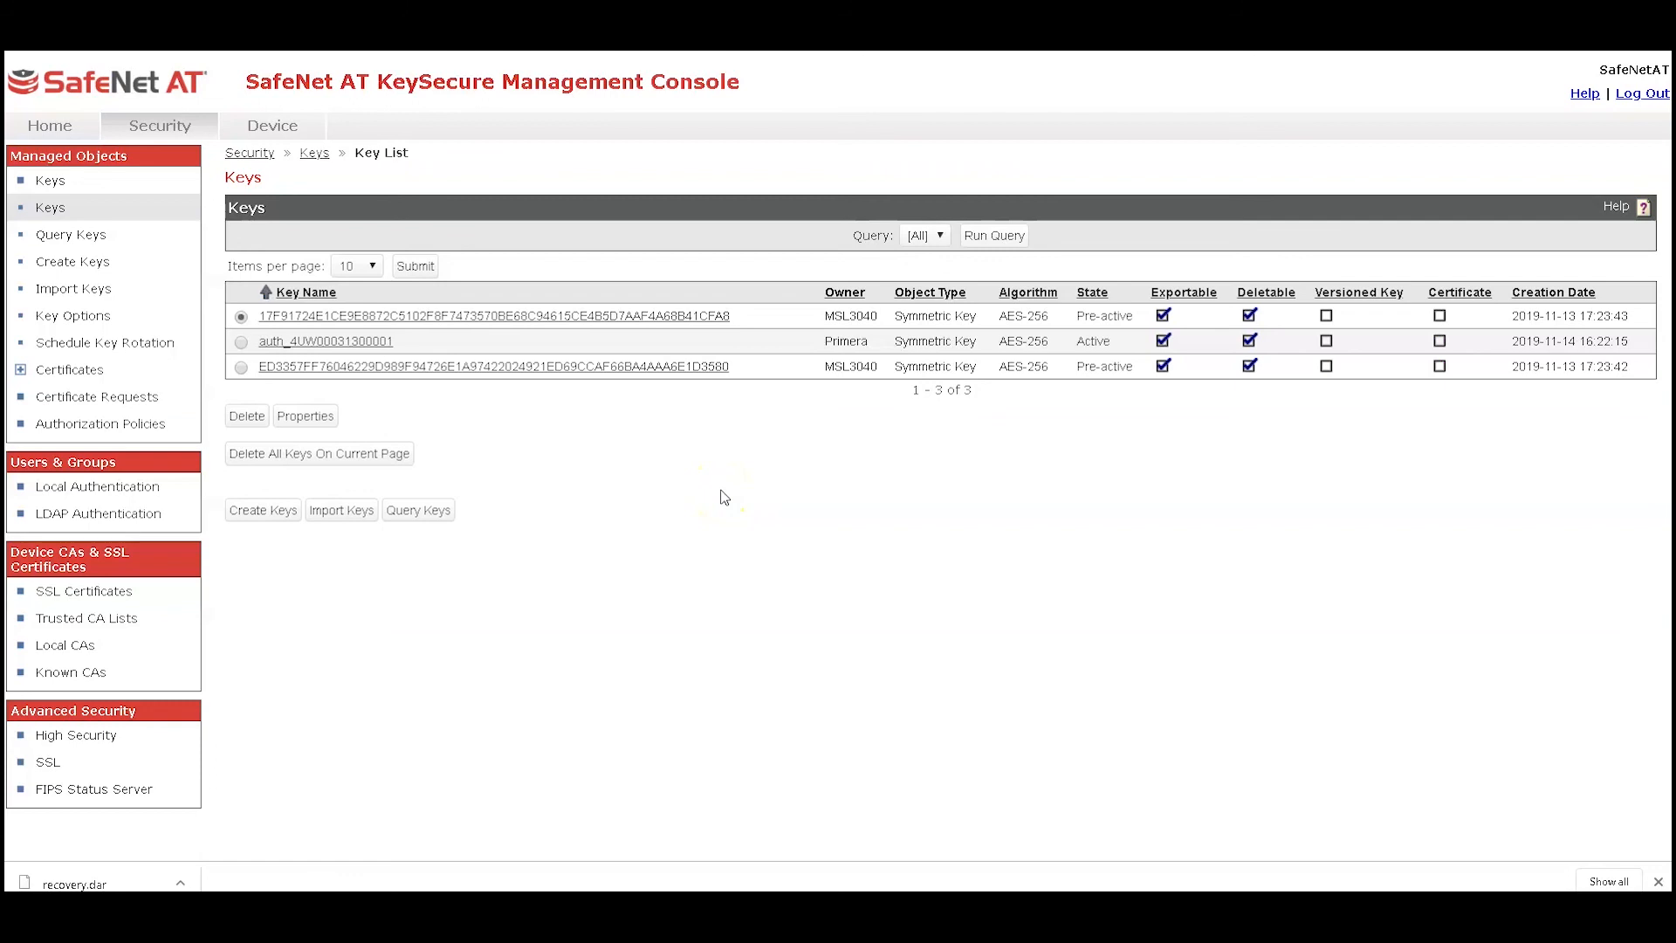